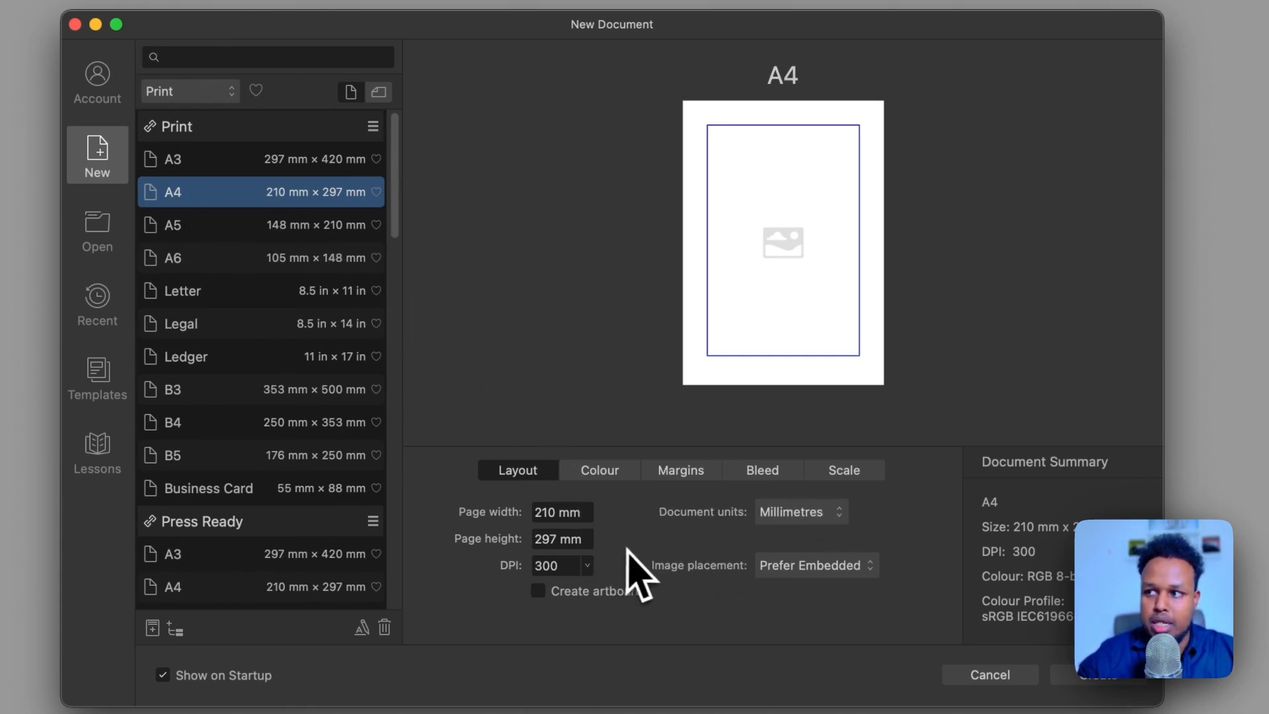
Create a new A4 print document of 210 × 297 mm at 300 DPI, using millimetres and the Prefer Embedded image placement.
left_click(793, 567)
left_click(809, 598)
left_click(789, 514)
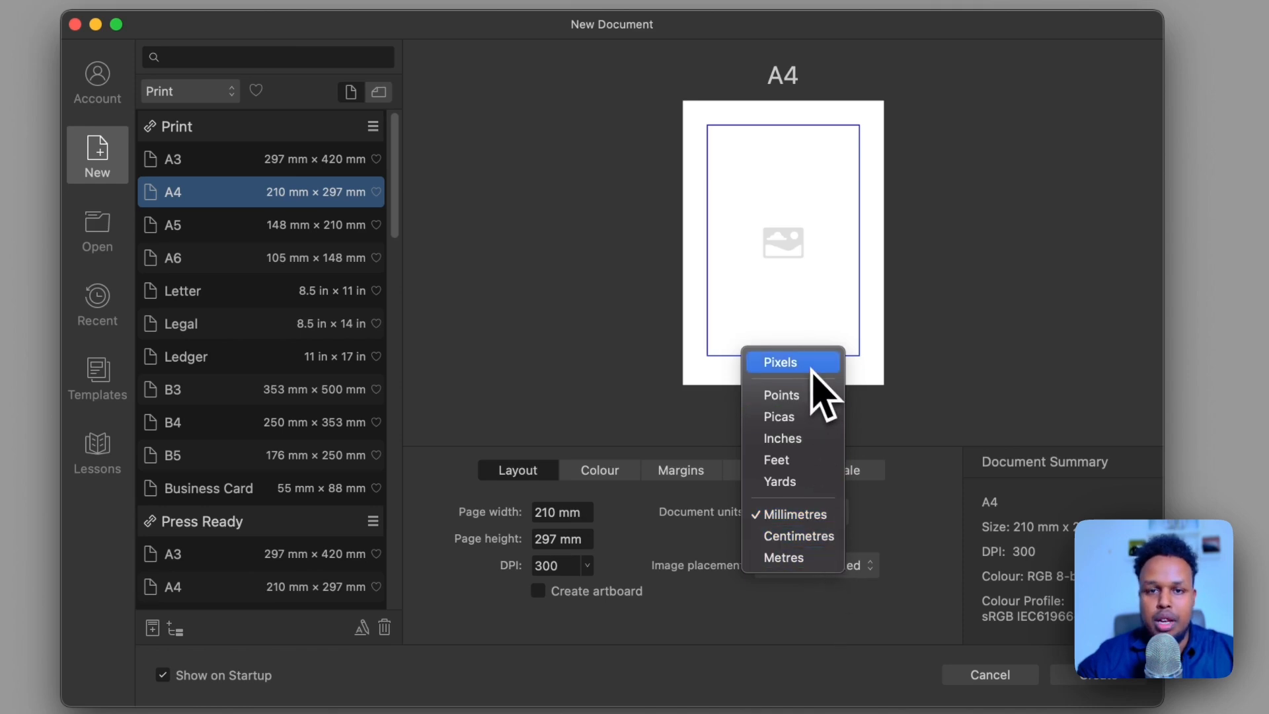
left_click(714, 639)
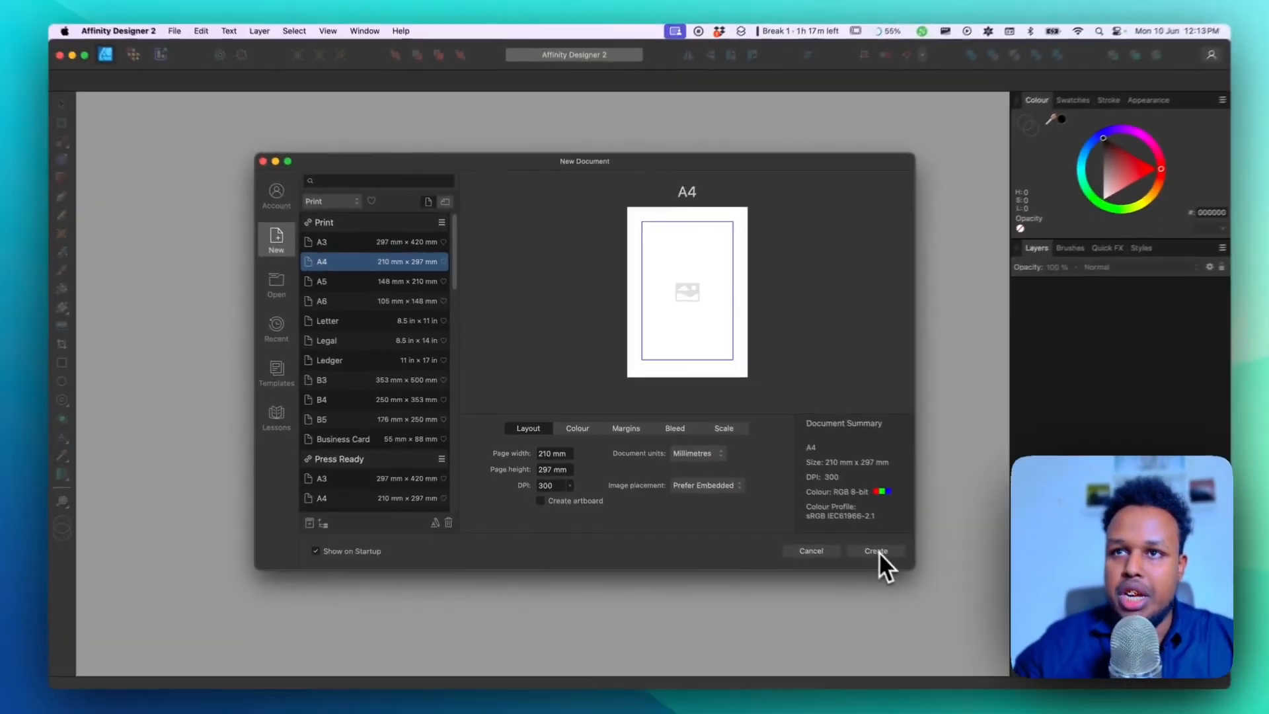
left_click(877, 551)
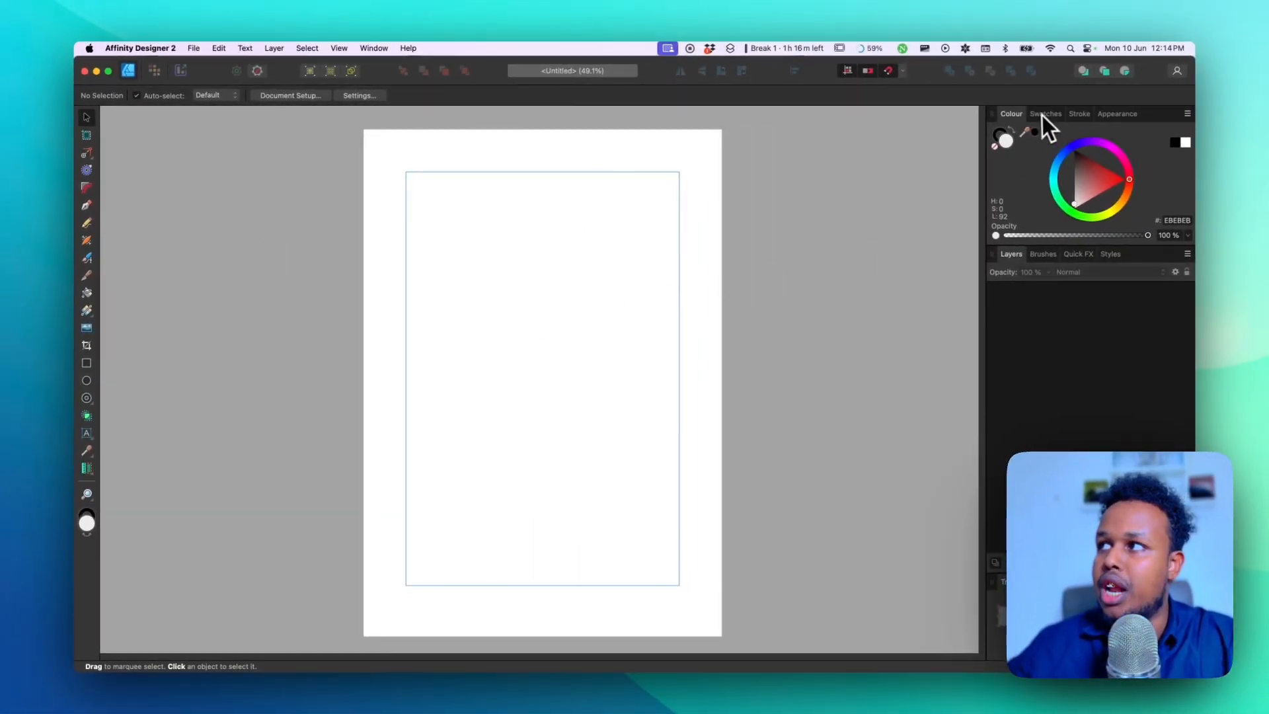
left_click(1045, 113)
left_click(1011, 114)
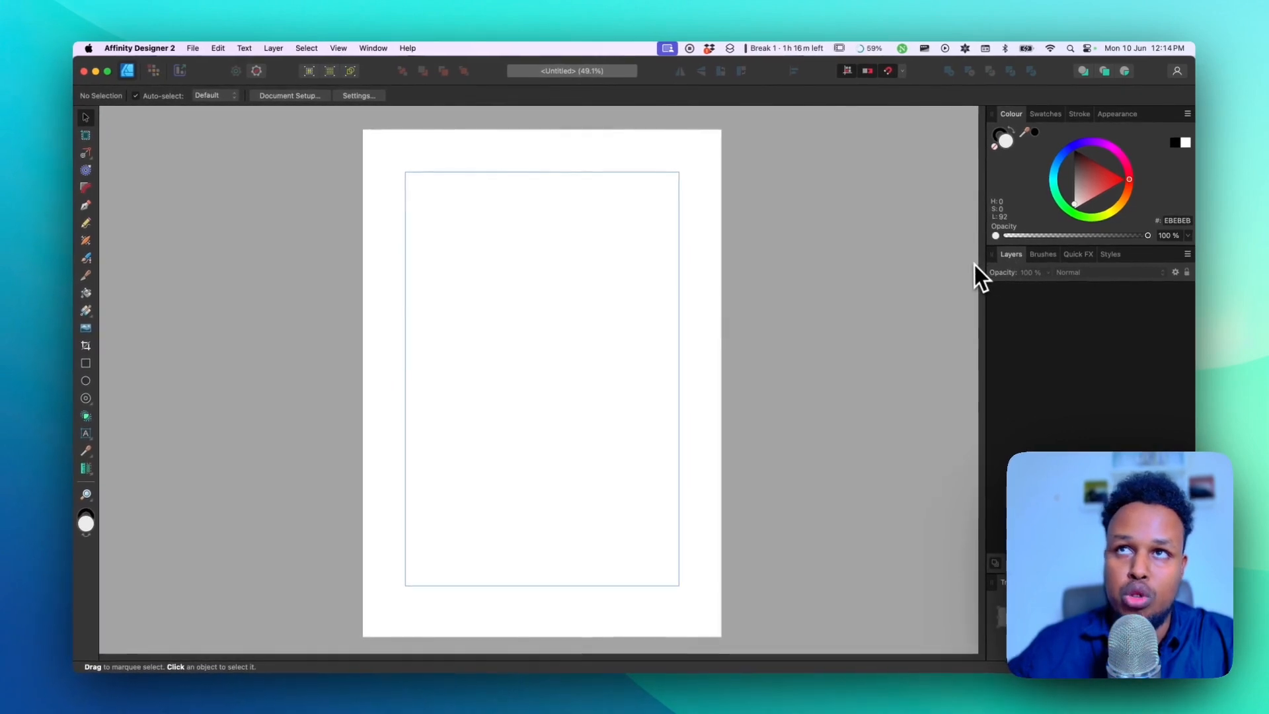
mouse_move(1024, 256)
left_mouse_down()
mouse_move(515, 239)
mouse_move(813, 270)
mouse_move(1024, 259)
left_mouse_up()
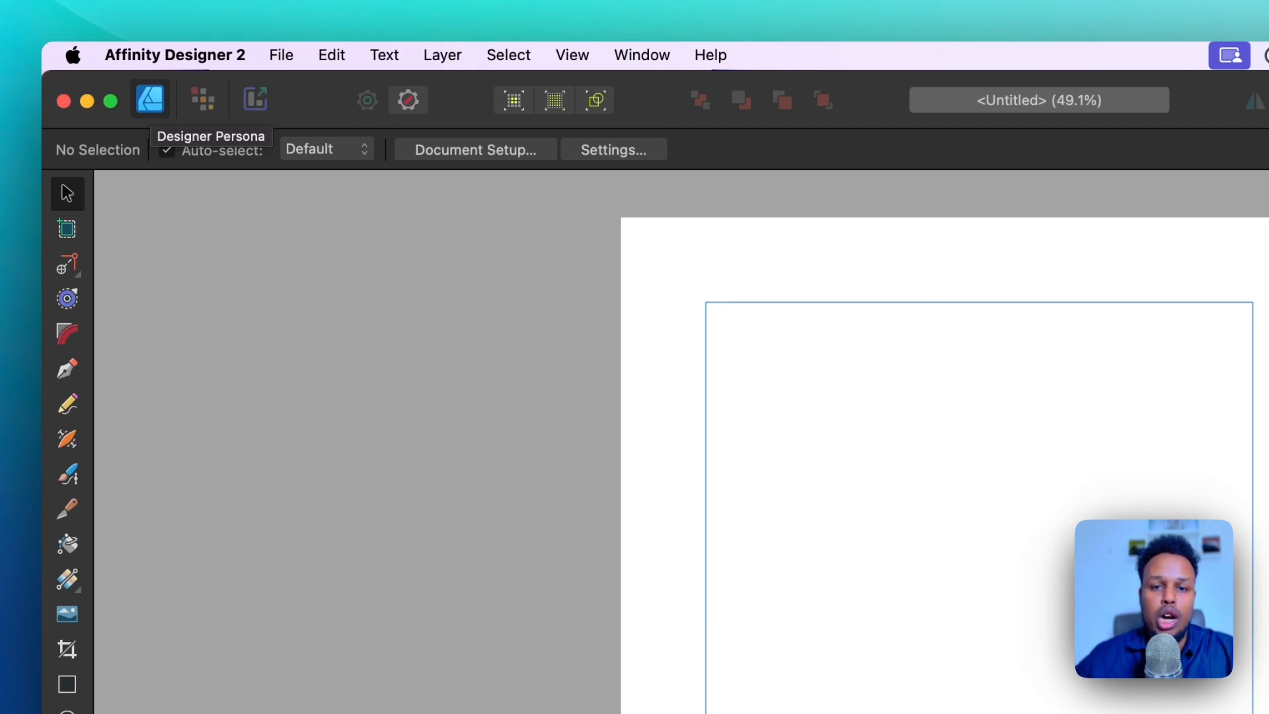
Look through the Pixel Persona and Export Persona workspaces and return to the Designer Persona.
left_click(203, 100)
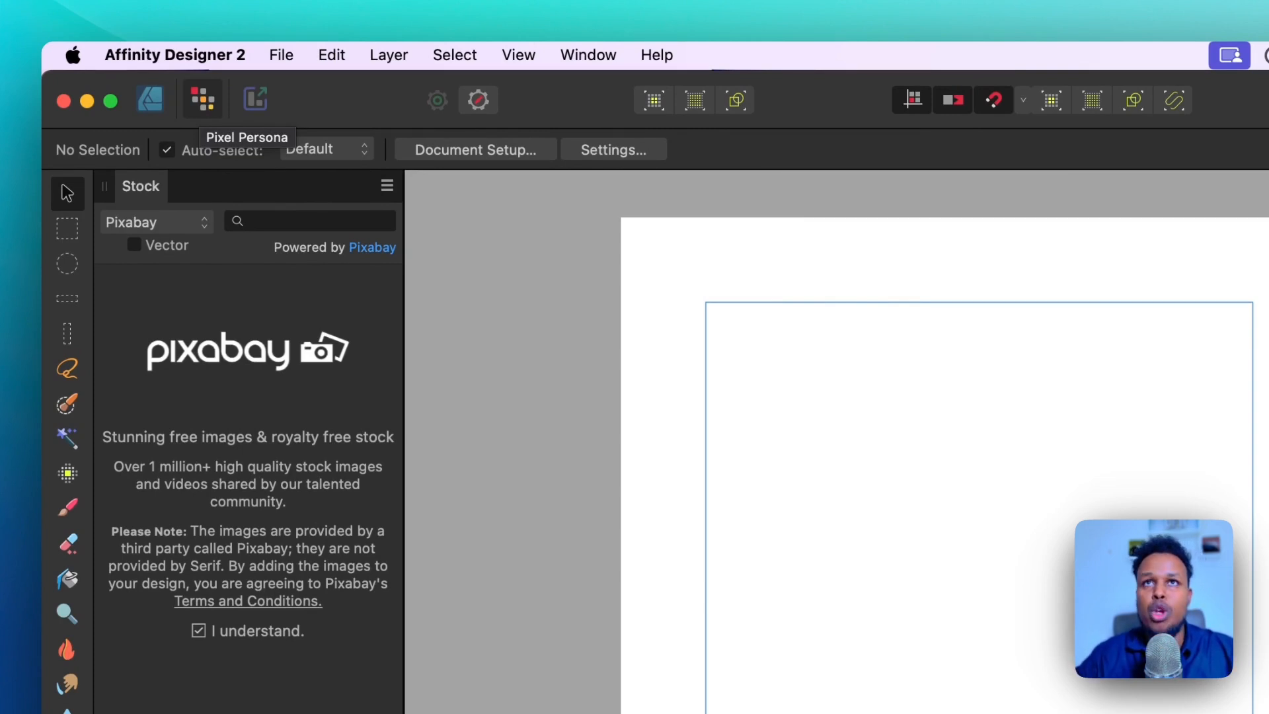
left_click(255, 100)
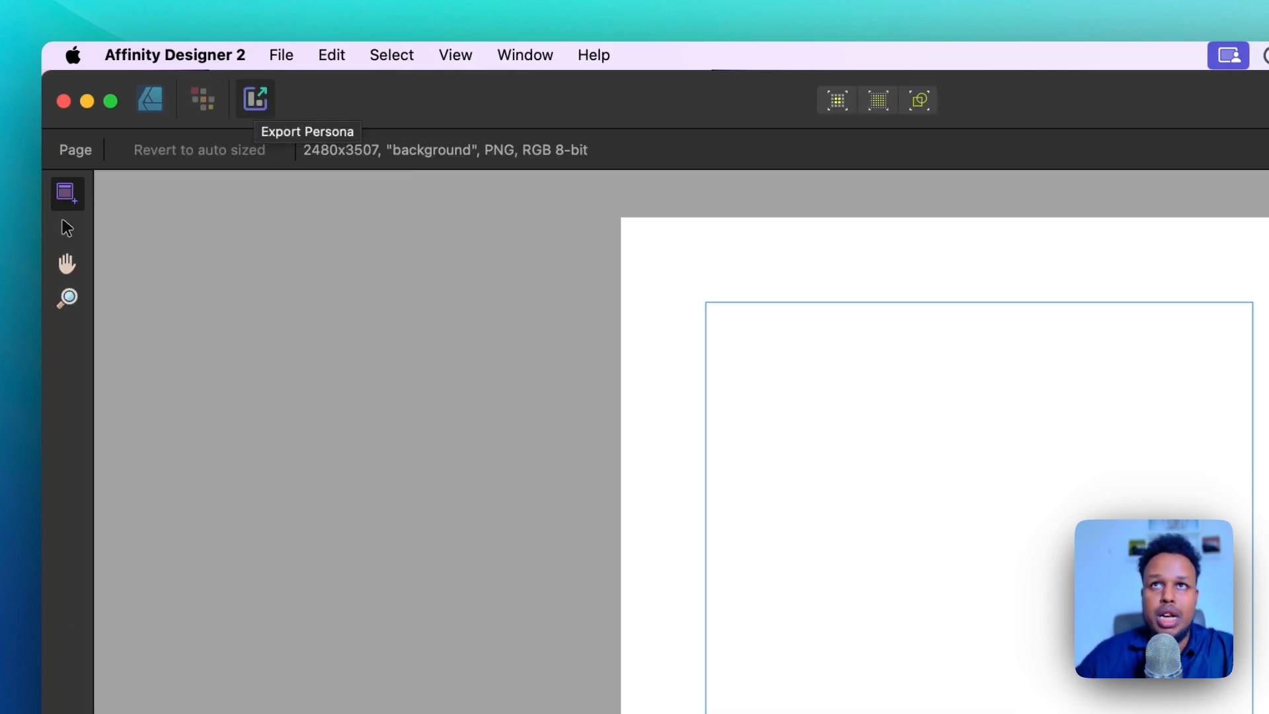
left_click(153, 107)
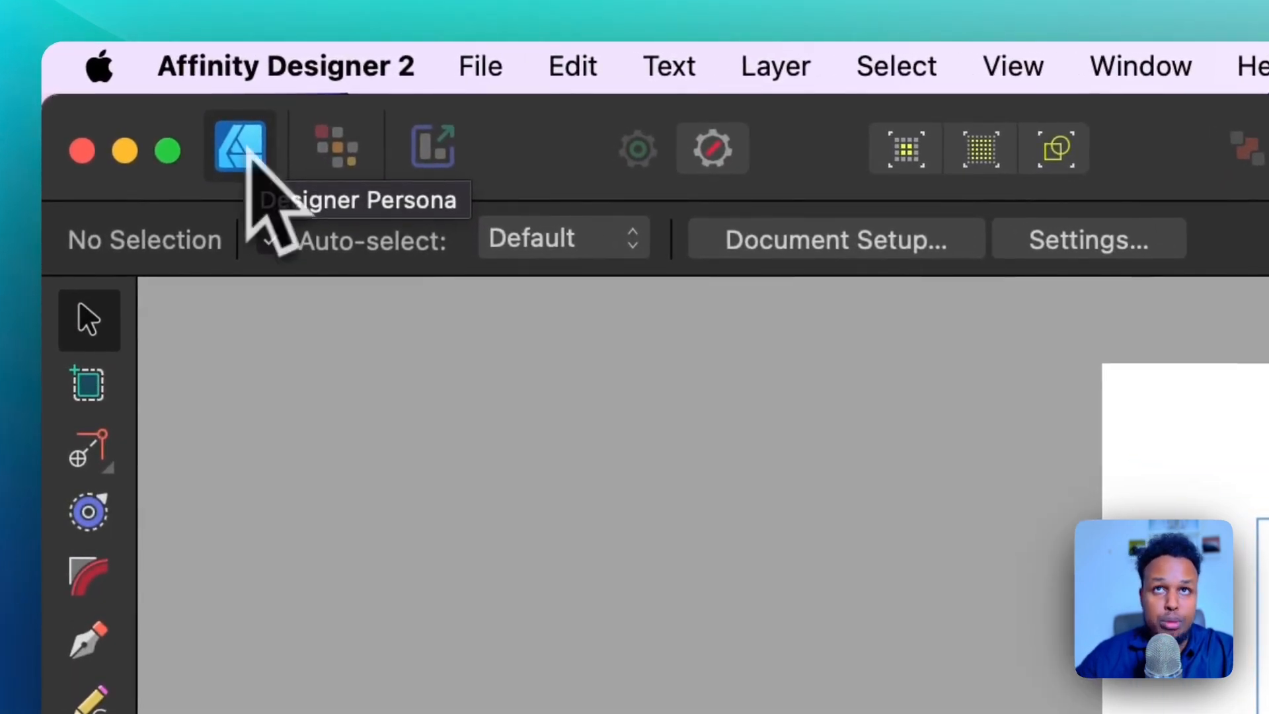
left_click(337, 147)
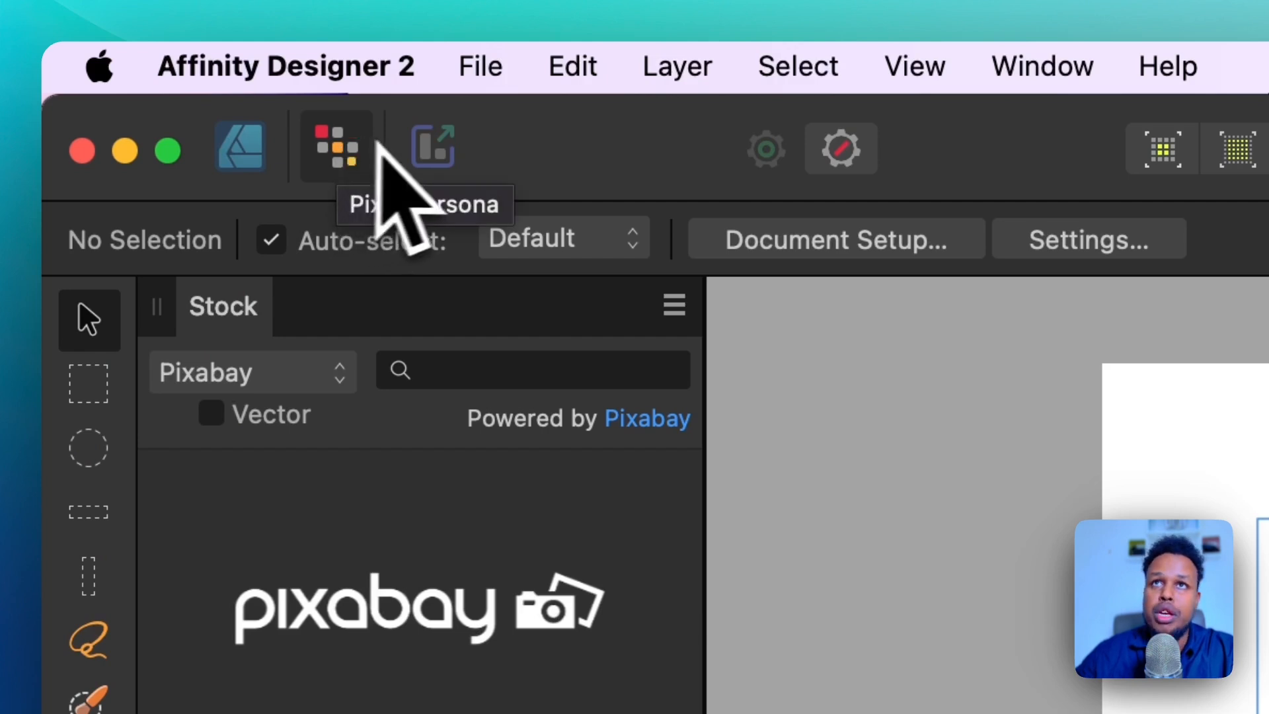
left_click(431, 147)
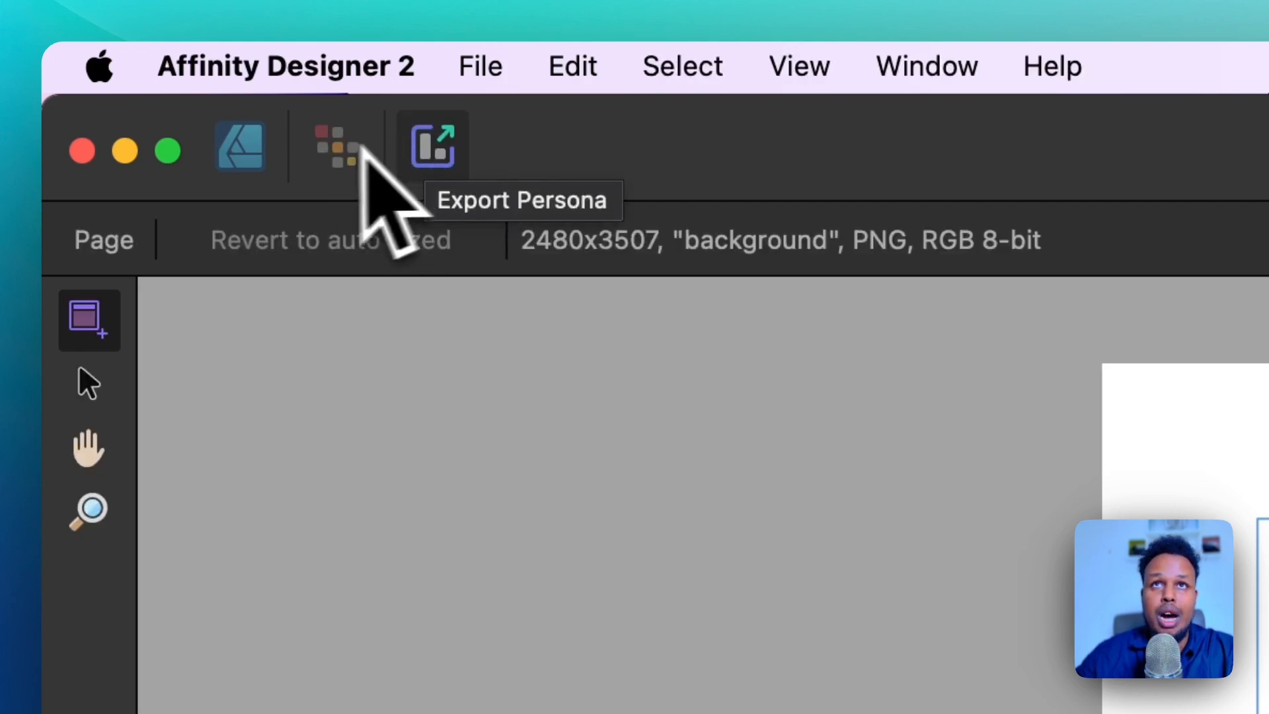
left_click(258, 155)
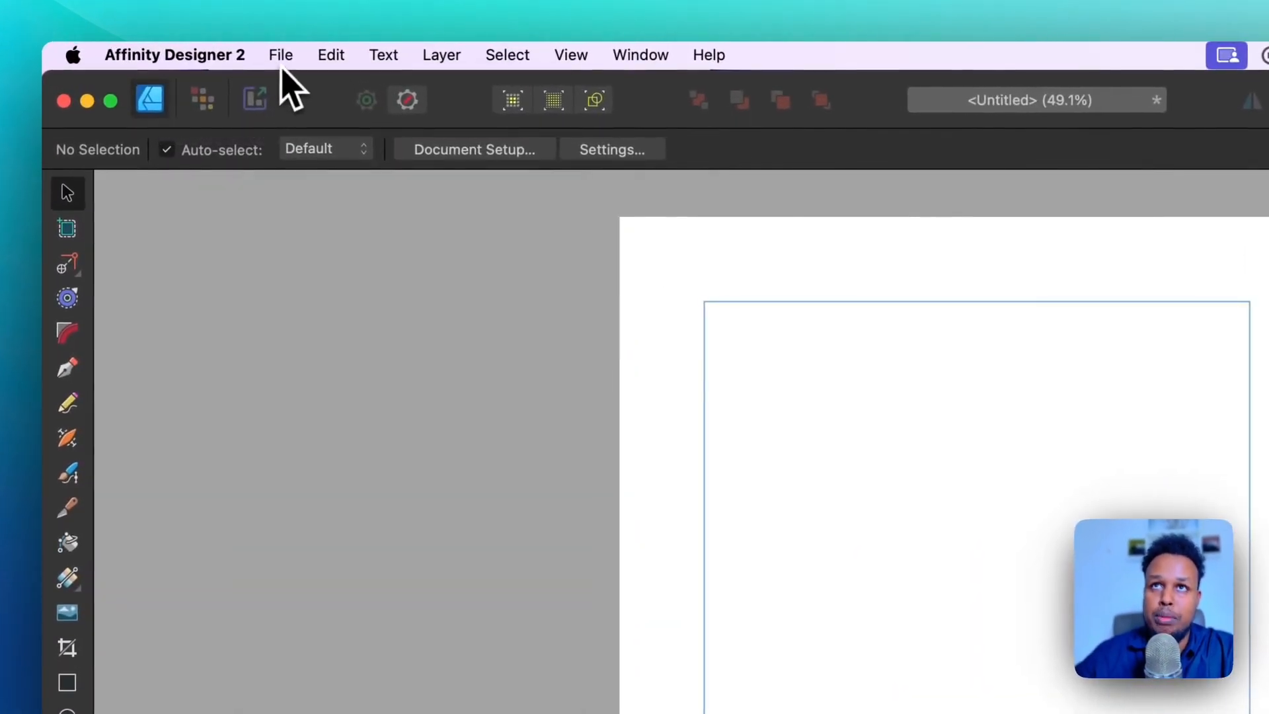
Open SMM Brochure v2.ai and Graphic Design Bootcamp.psd together, accepting the import options and dismissing the issues notice.
left_click(194, 48)
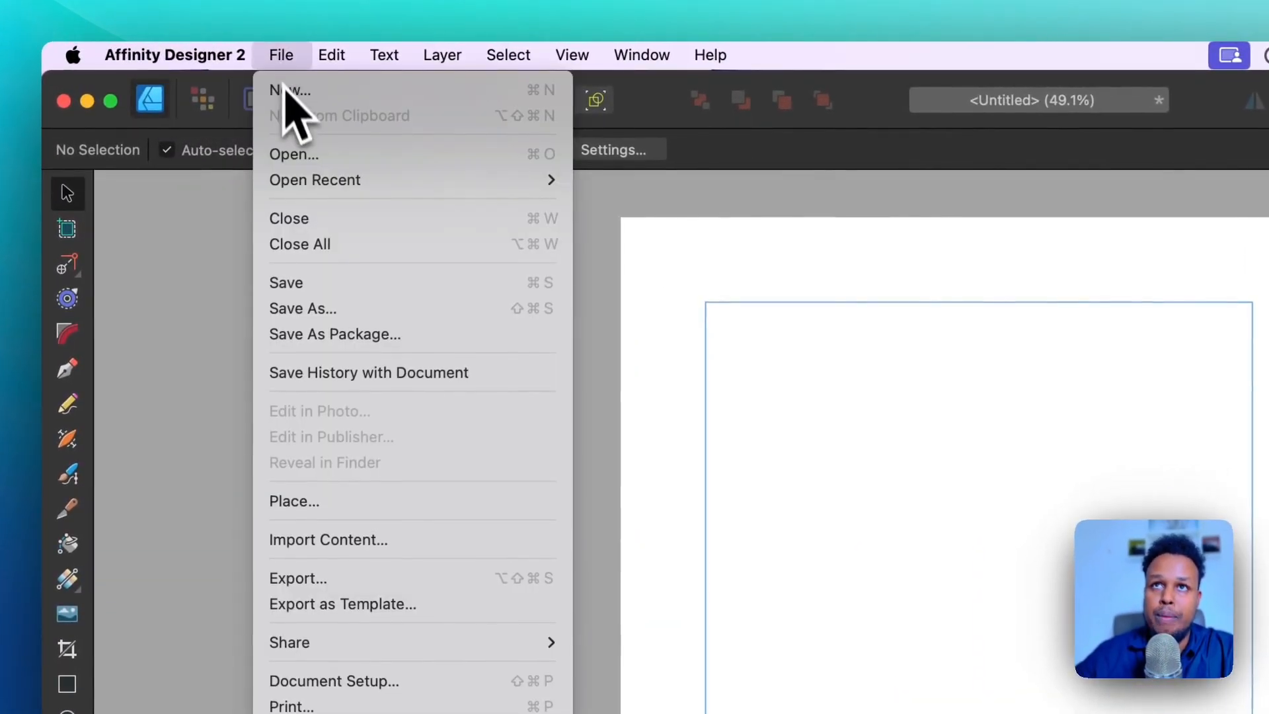
left_click(310, 154)
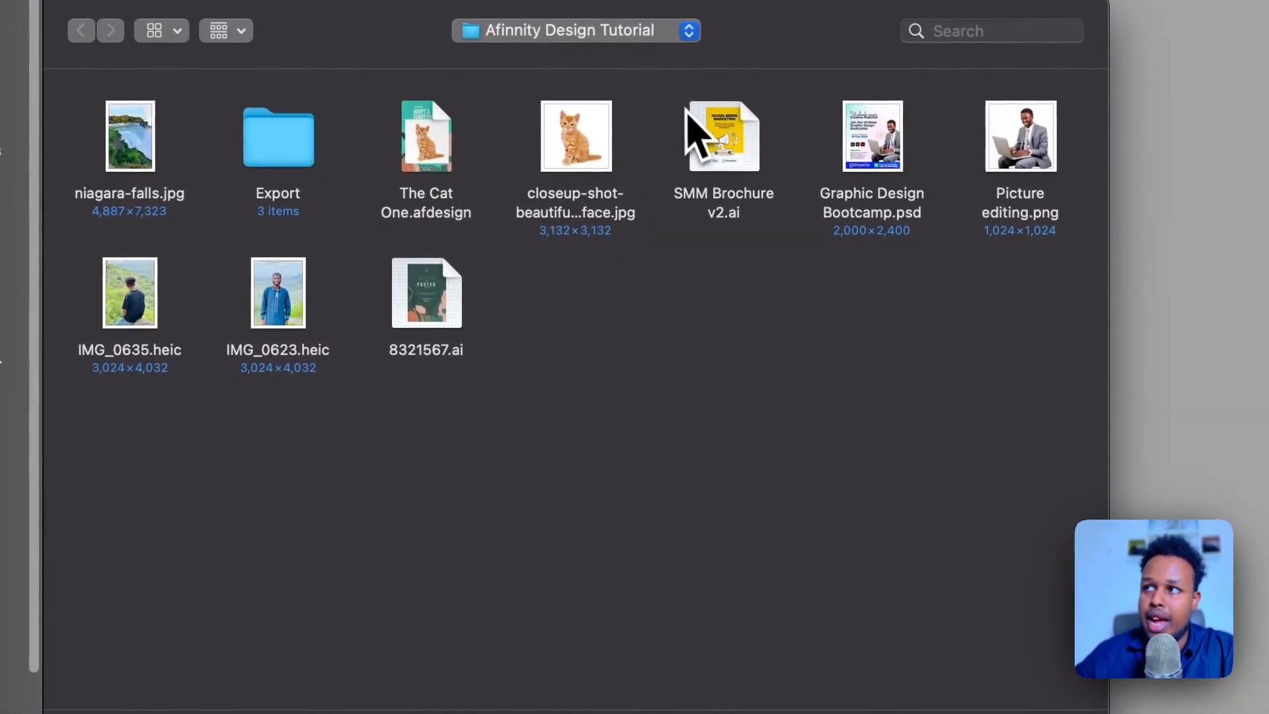
left_click(720, 173)
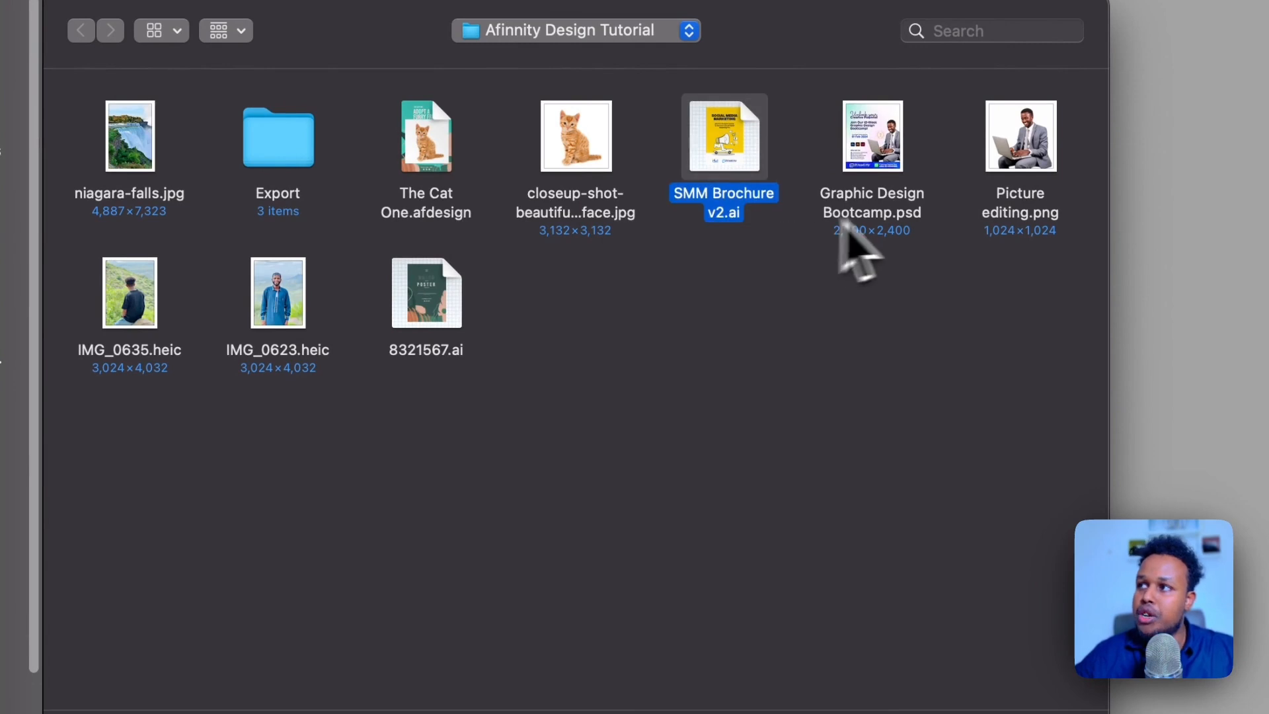
left_click(899, 204, "super")
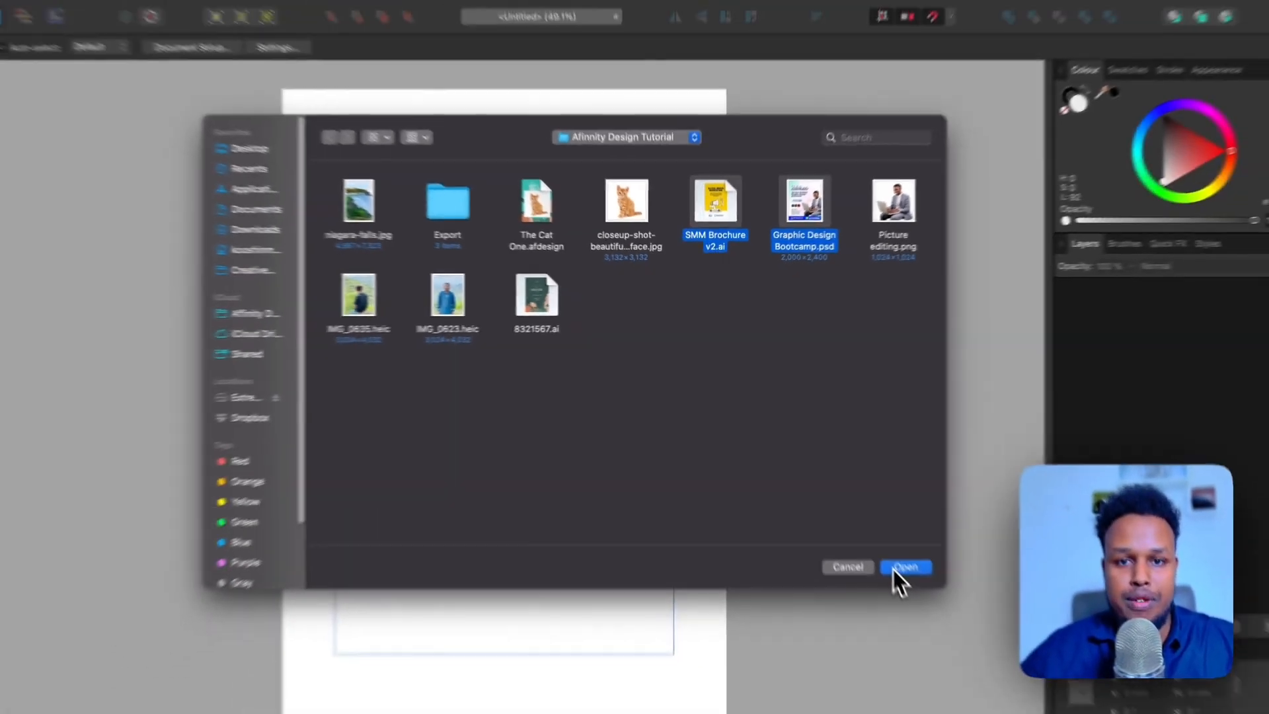
left_click(895, 581)
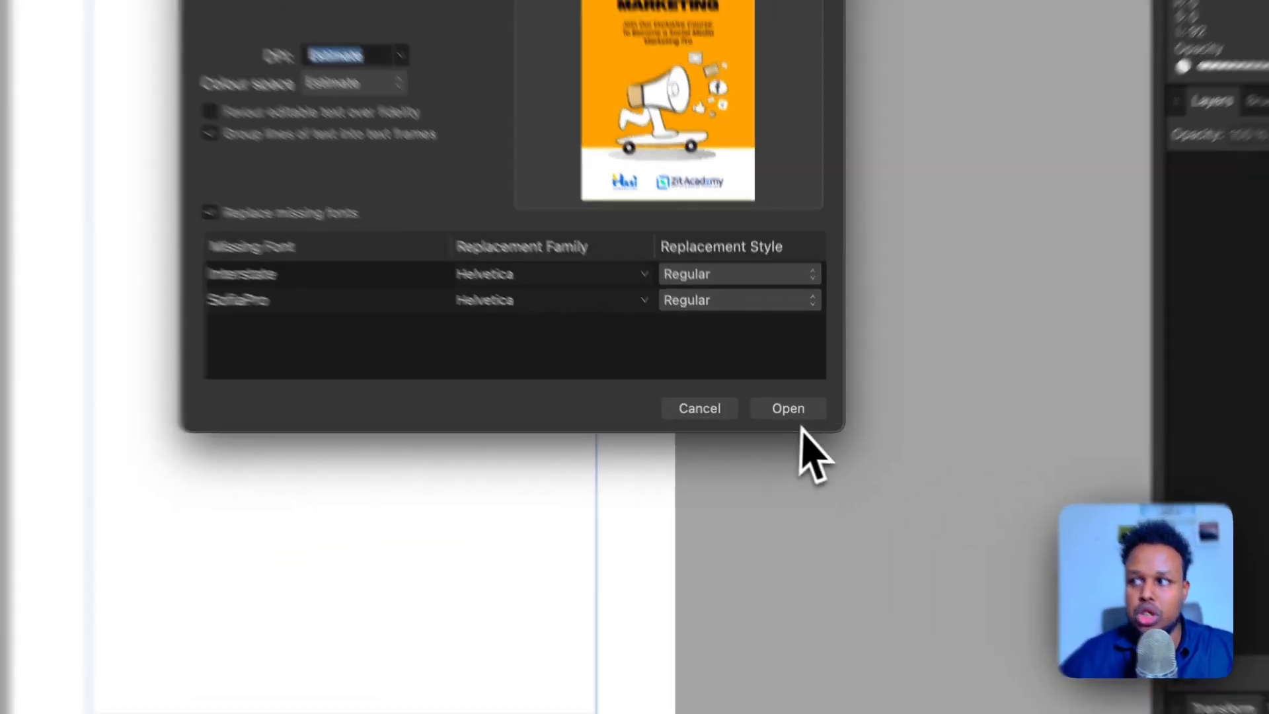
left_click(901, 460)
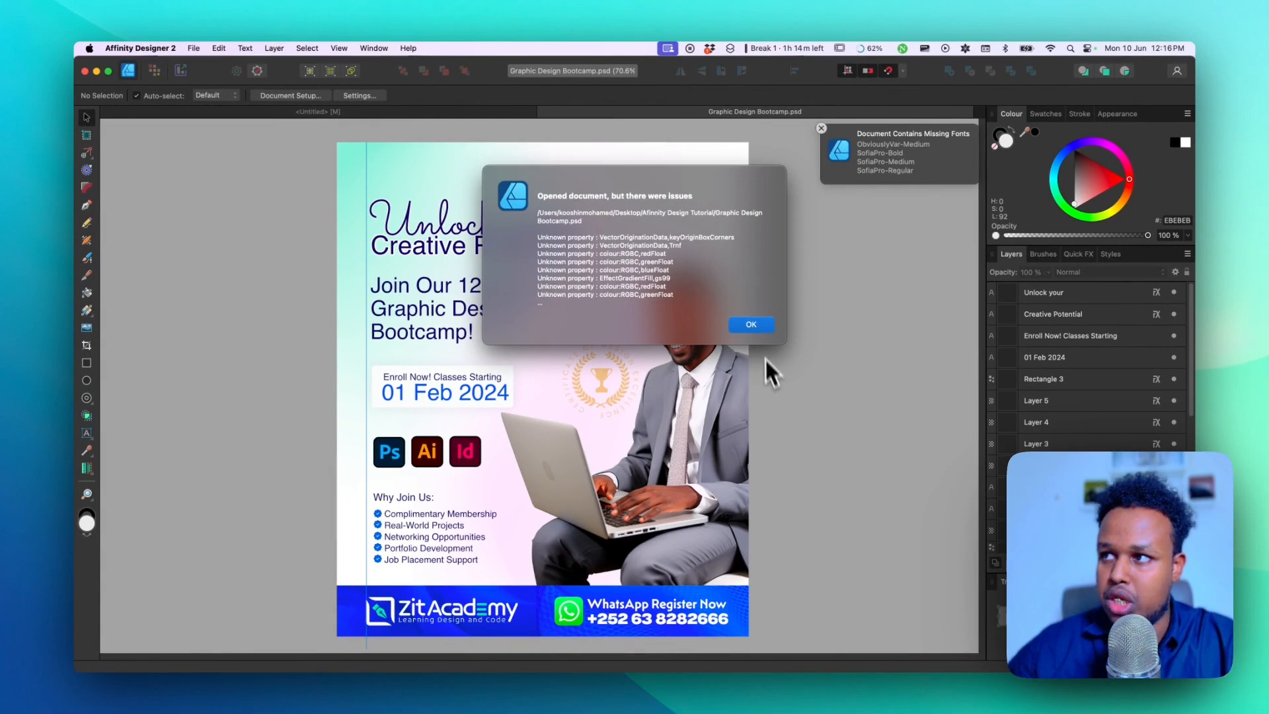
left_click(762, 327)
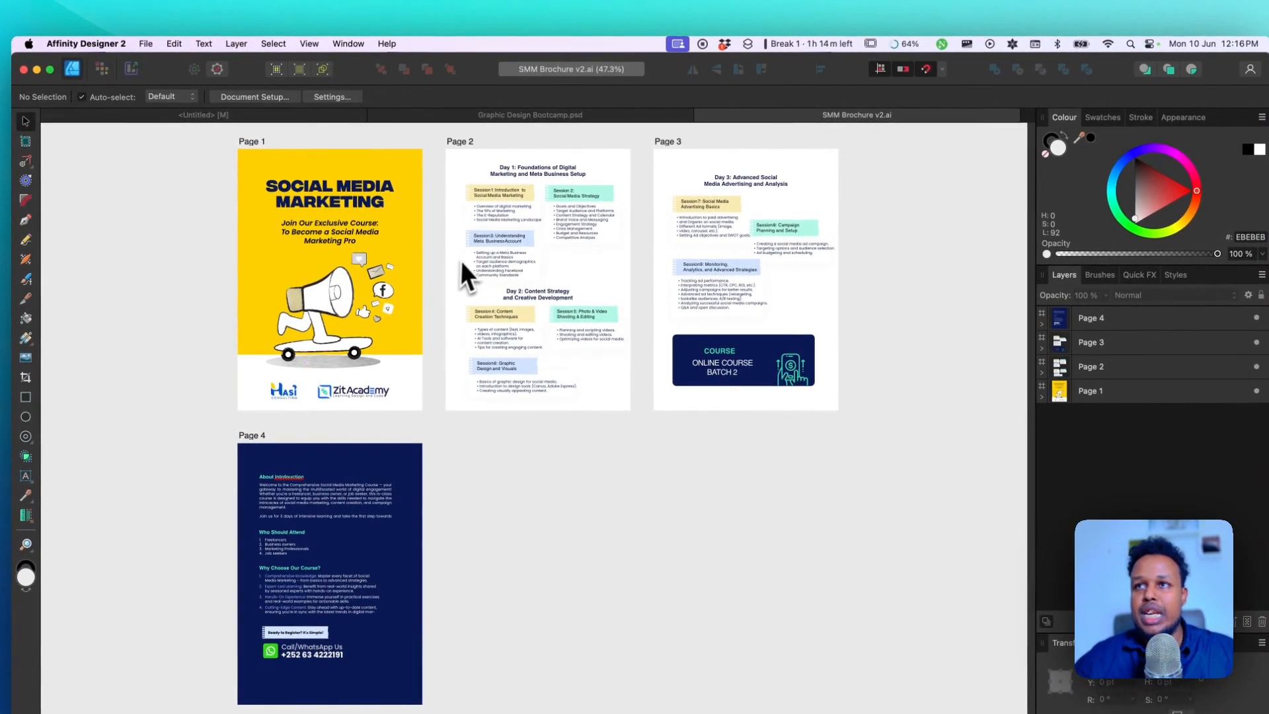
Examine the brochure's page layouts and the session text on Page 2 up close, ending with all pages in view.
scroll(402, 229, "up", 1)
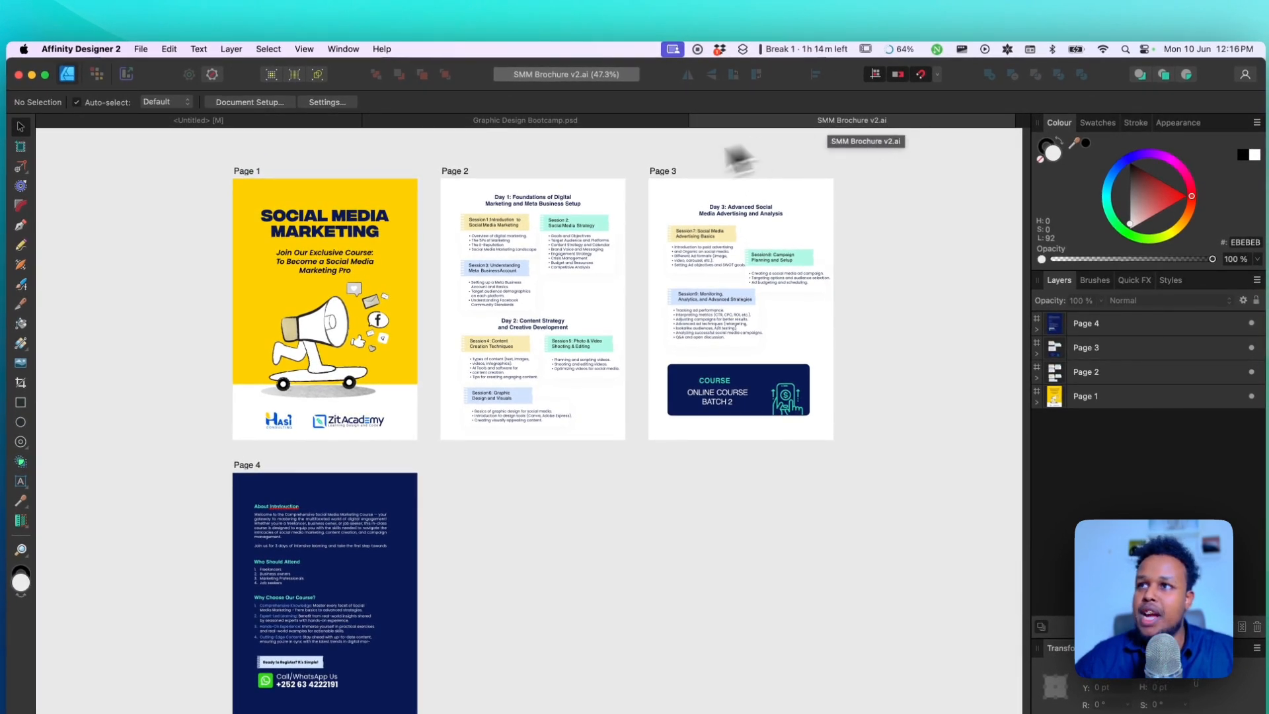
scroll(485, 242, "up", 2)
scroll(522, 250, "up", 2)
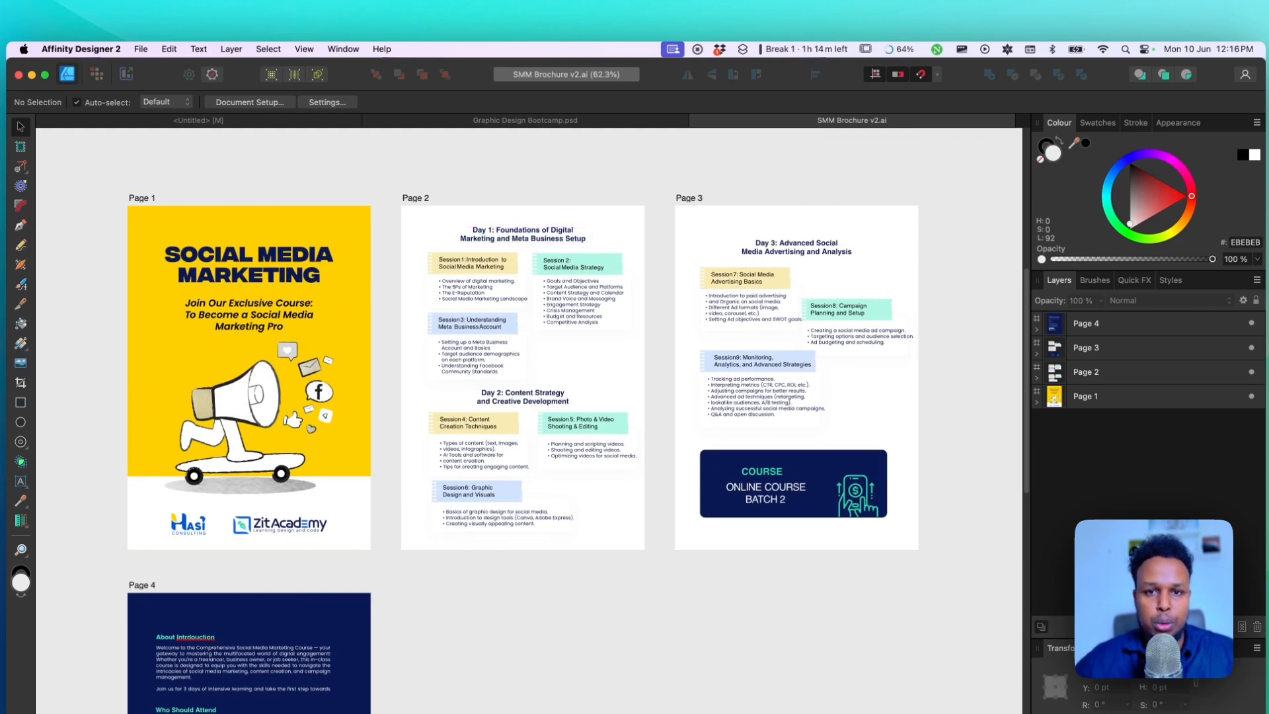
scroll(491, 309, "up", 6)
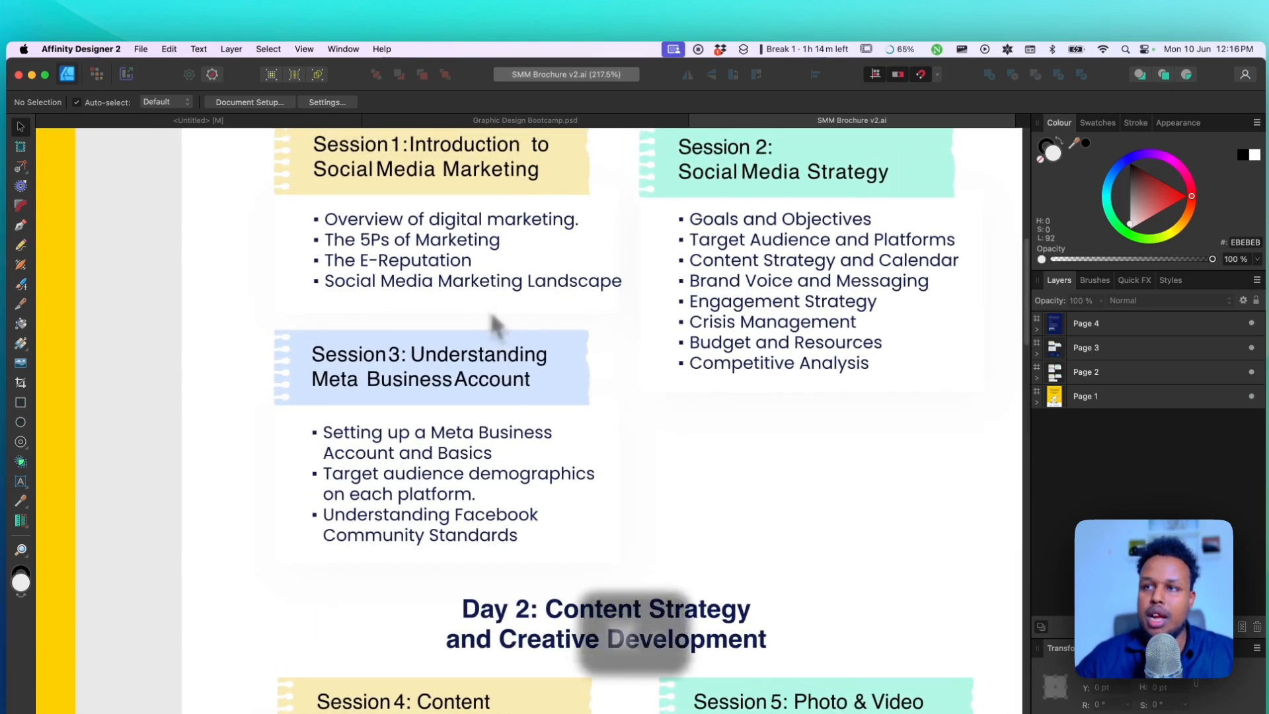
key("super+minus")
key("super+equal")
key("super+equal")
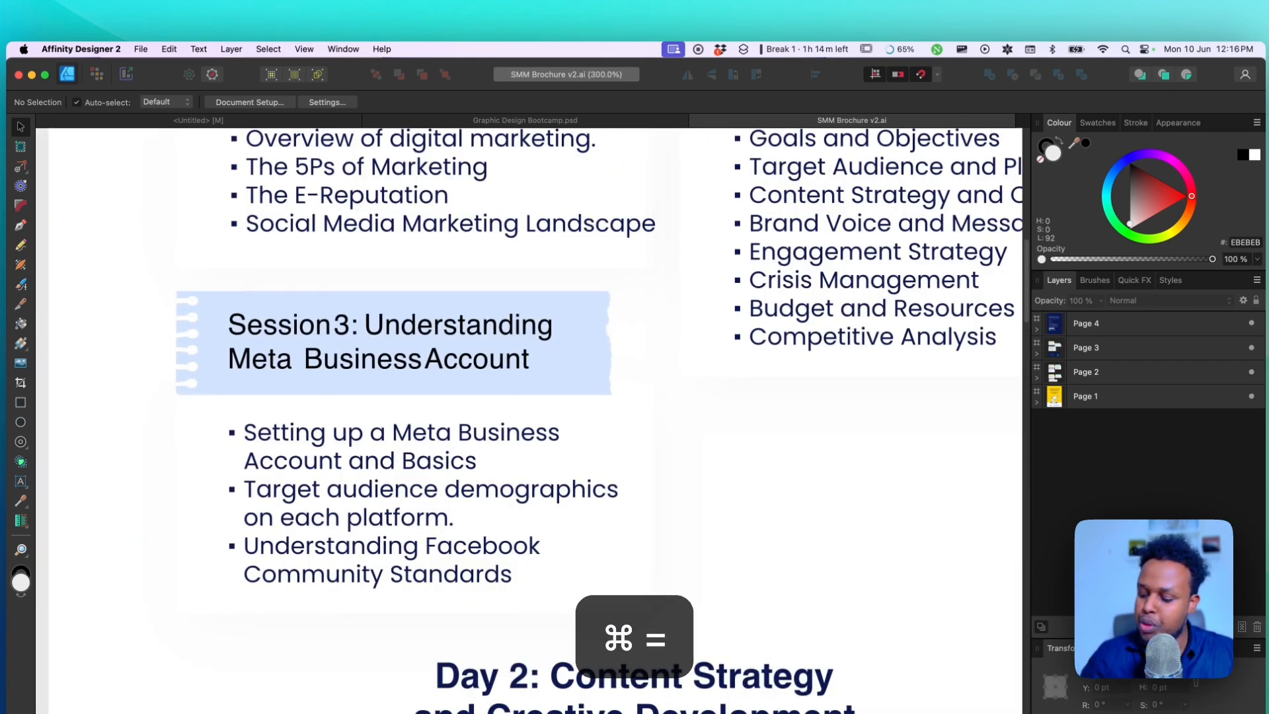
key("super+0")
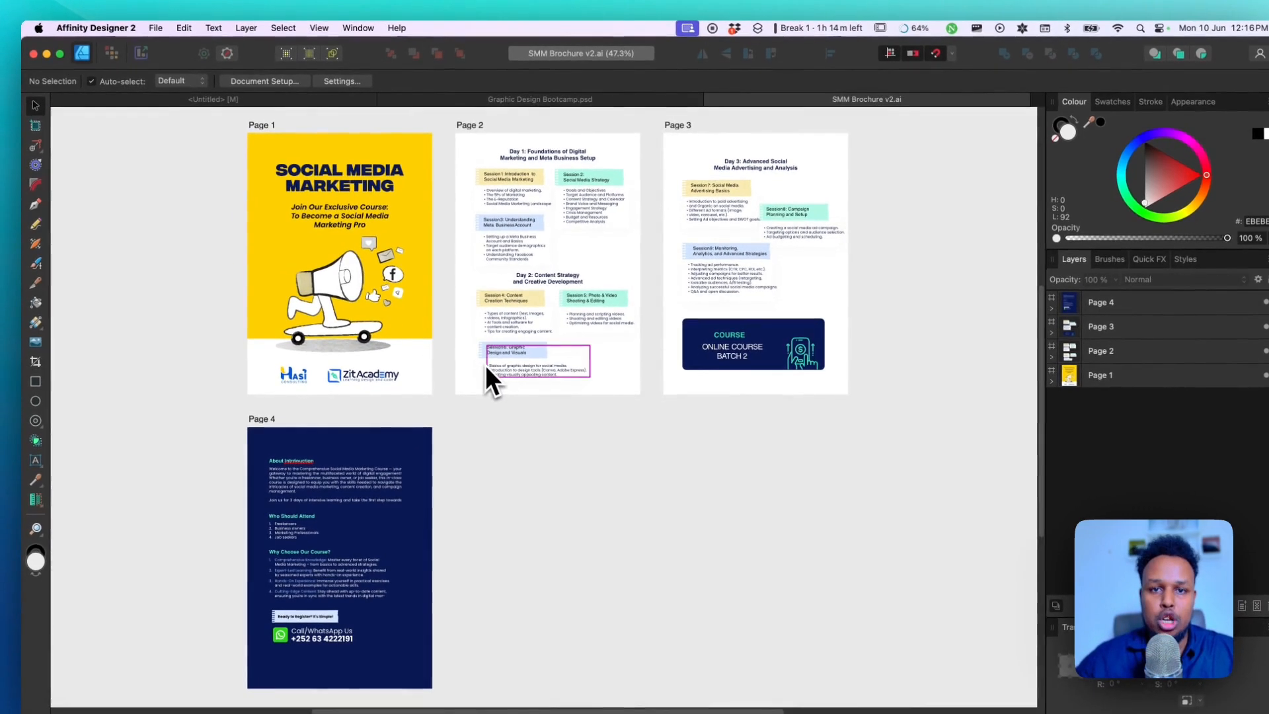
Try changing the day number in Page 2's "Foundations of Digital Marketing and Meta Business Setup" heading to 2, and restore it to 1.
scroll(555, 410, "up", 2)
scroll(575, 350, "up", 3)
scroll(502, 459, "up", 6)
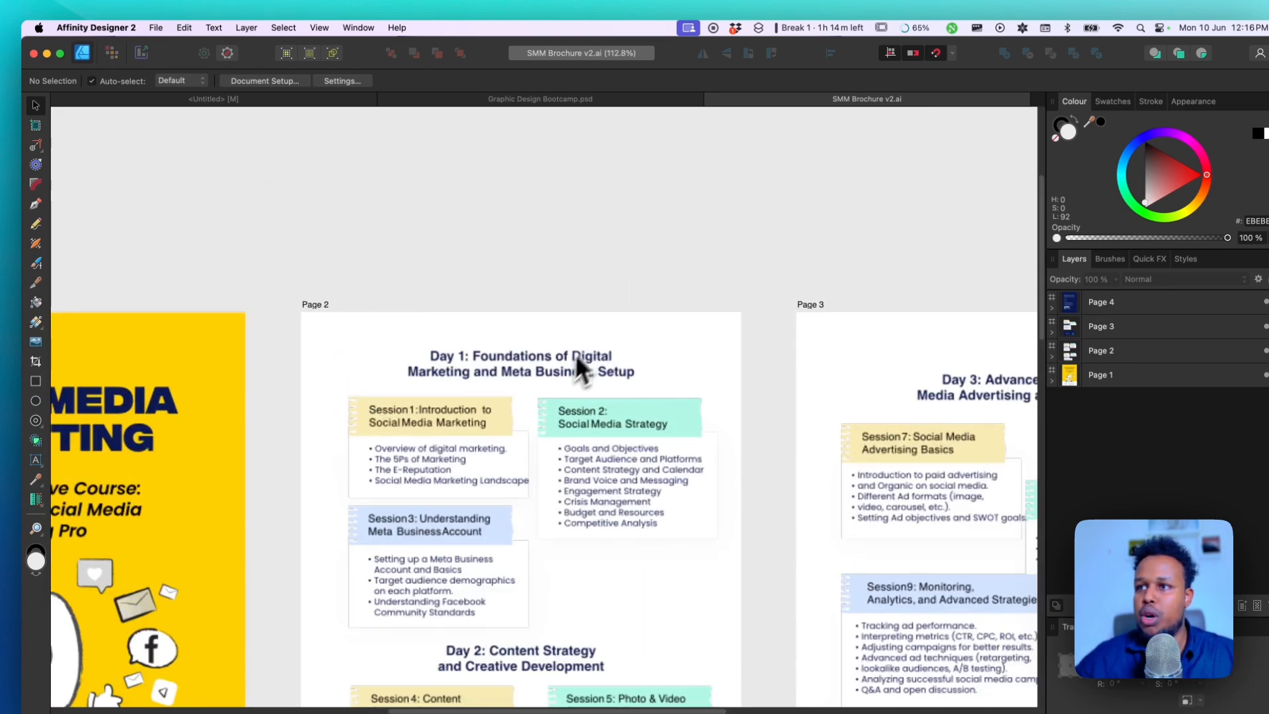
left_click(498, 372)
double_click(487, 373)
key("super+a")
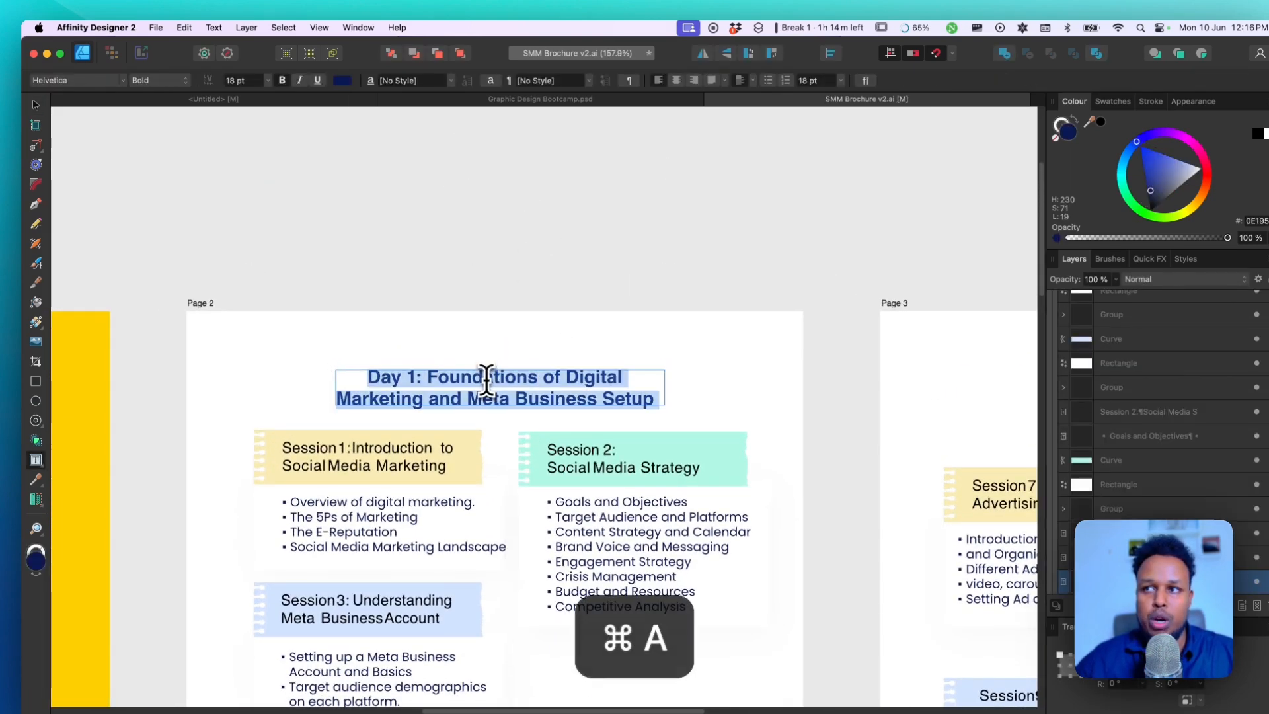
left_click(421, 378)
key("BackSpace")
type("2")
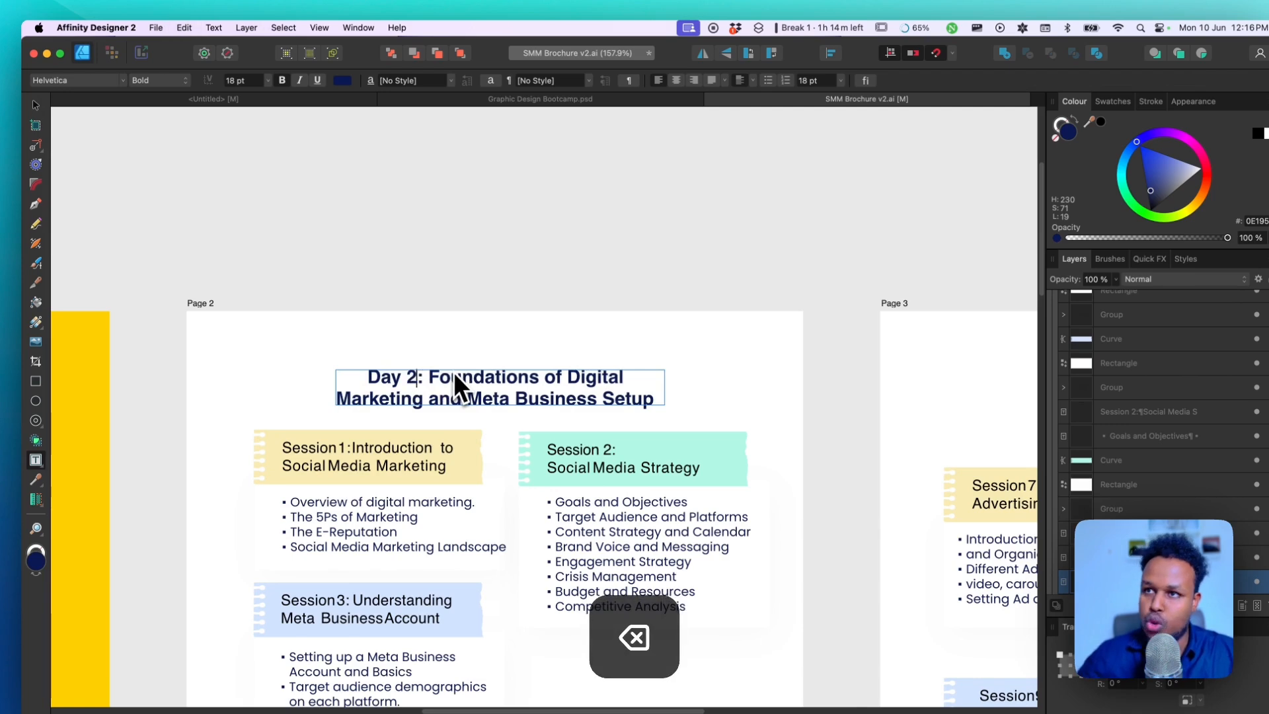
key("BackSpace")
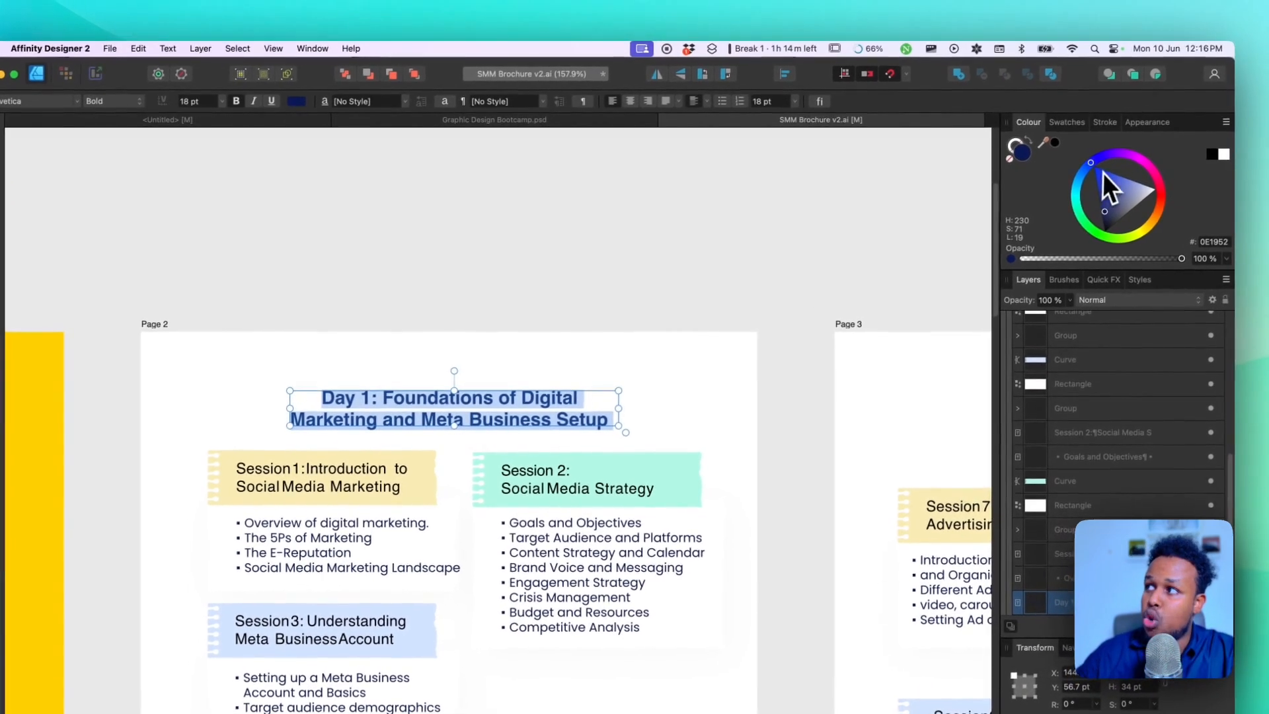
Recolour the selected Page 2 heading magenta with H 306, S 71, L 50, and leave text editing.
left_click(1137, 142)
mouse_move(1093, 165)
left_mouse_down()
mouse_move(1135, 156)
mouse_move(1108, 208)
mouse_move(1129, 181)
left_mouse_up()
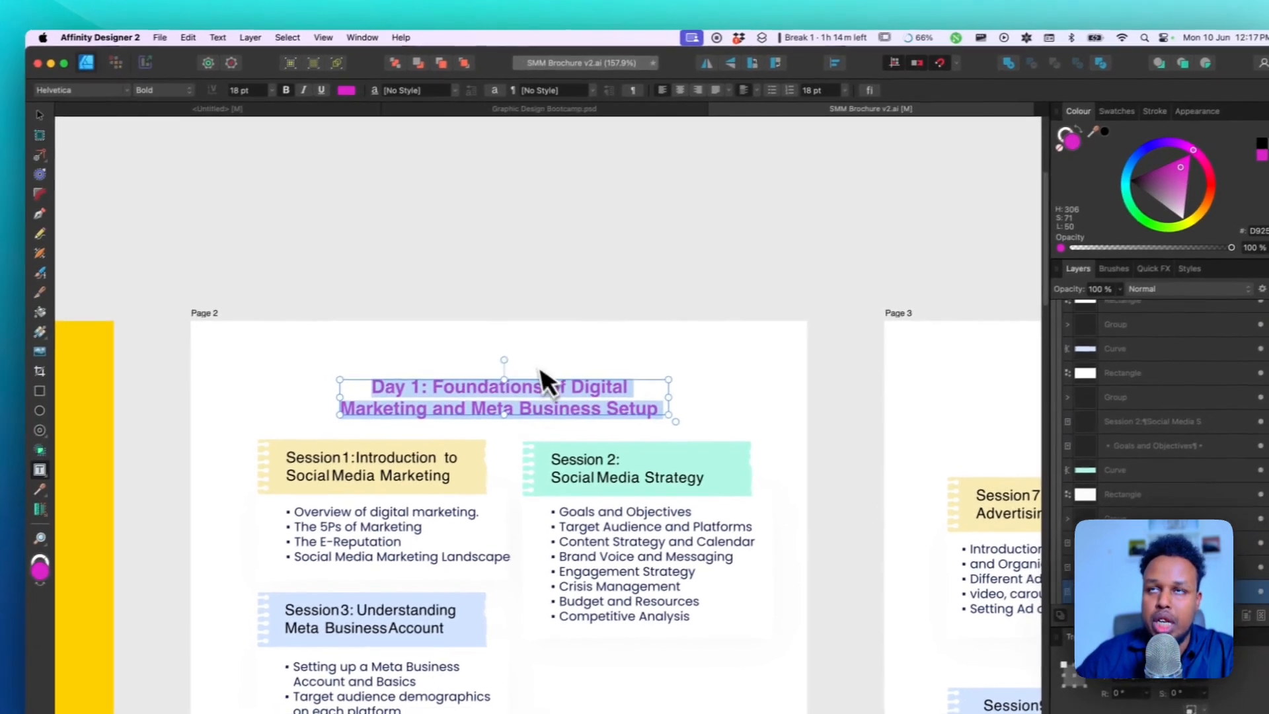
left_click(55, 112)
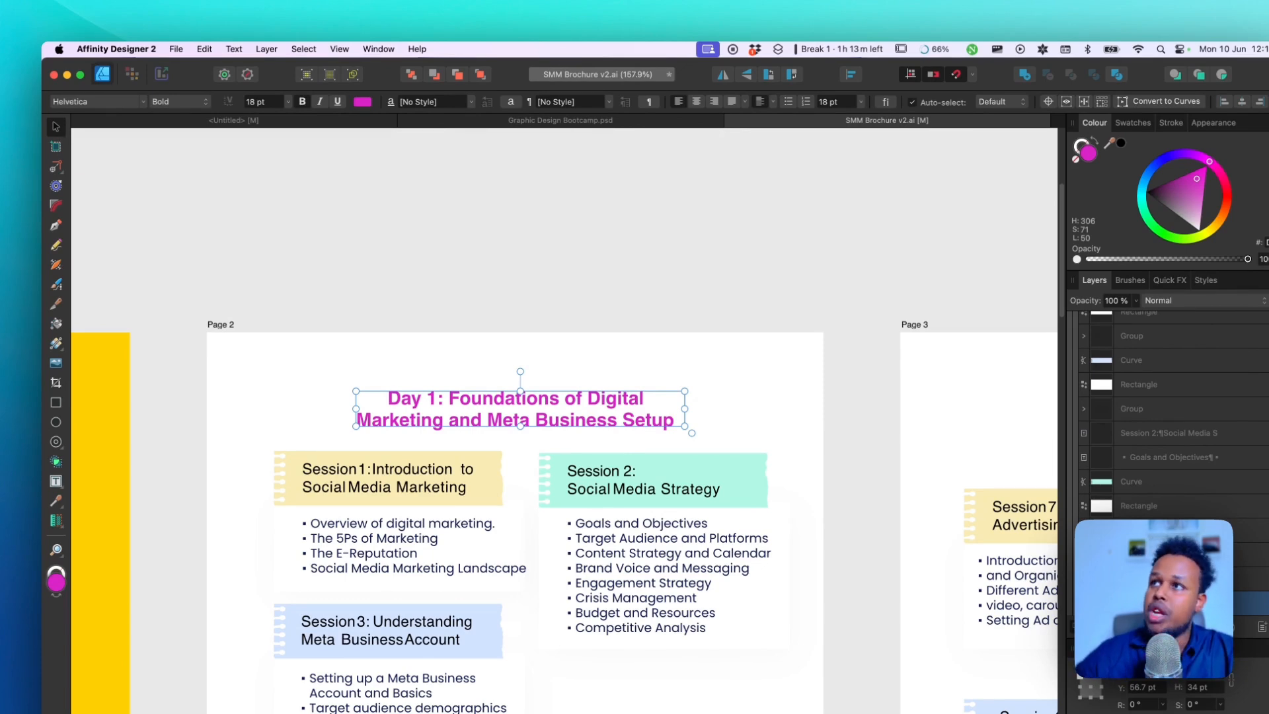
Switch to the Graphic Design Bootcamp.psd document, try moving the image of the man with the laptop, and undo the move.
left_click(567, 125)
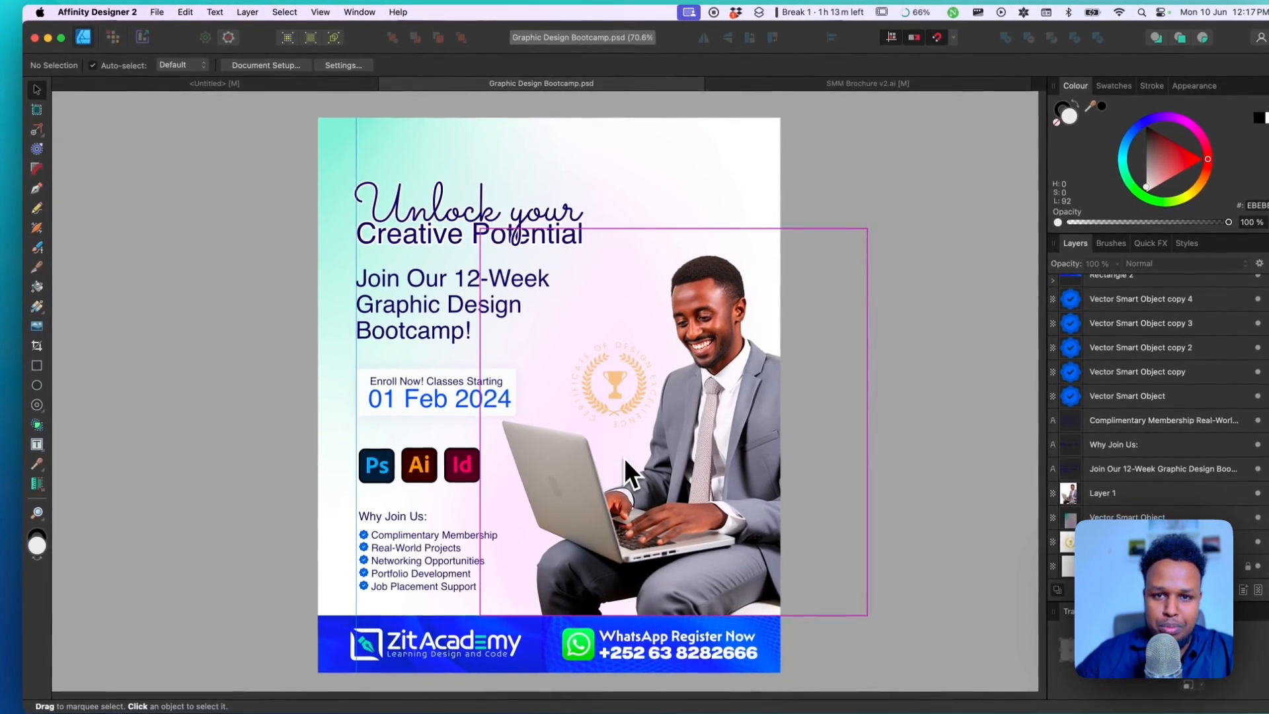
left_click_drag(624, 458, 652, 446)
key("cmd+z")
Try replacing the "Join Our 12-Week Graphic Design Bootcamp!" text with "jkfdjfk", undo the replacement and leave text editing.
double_click(417, 291)
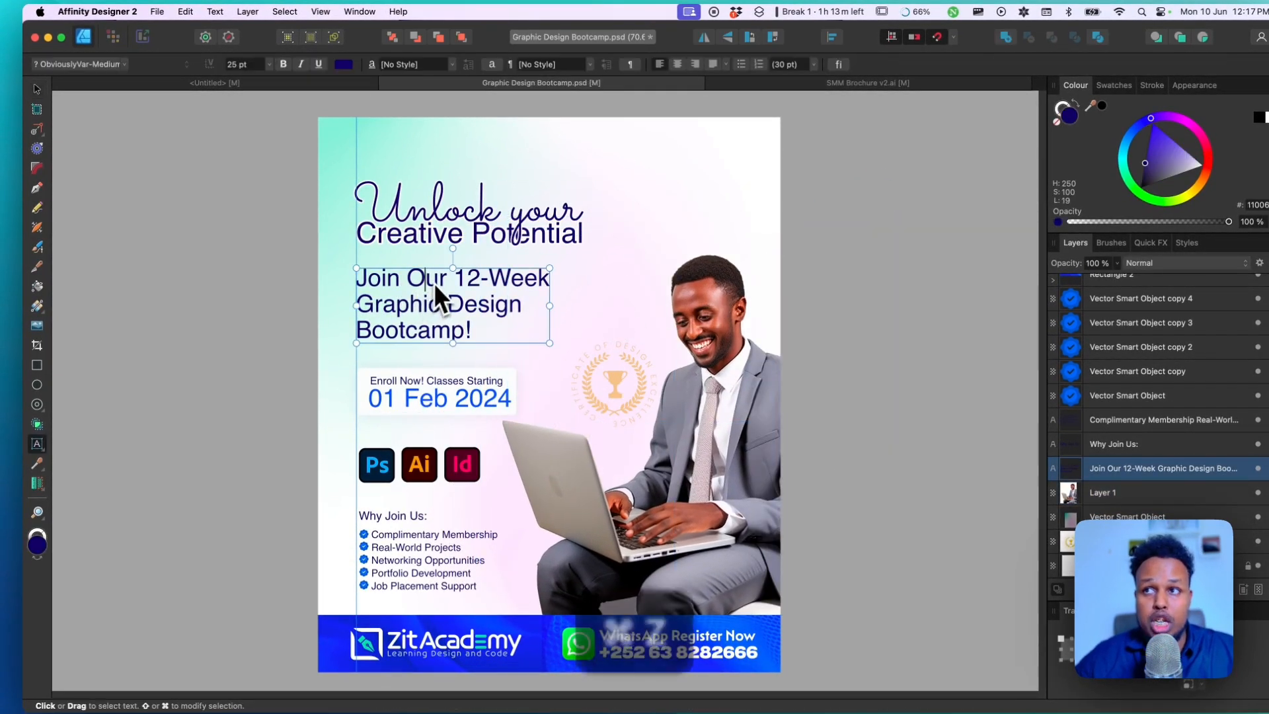
key("cmd+a")
type("jkfdjfk")
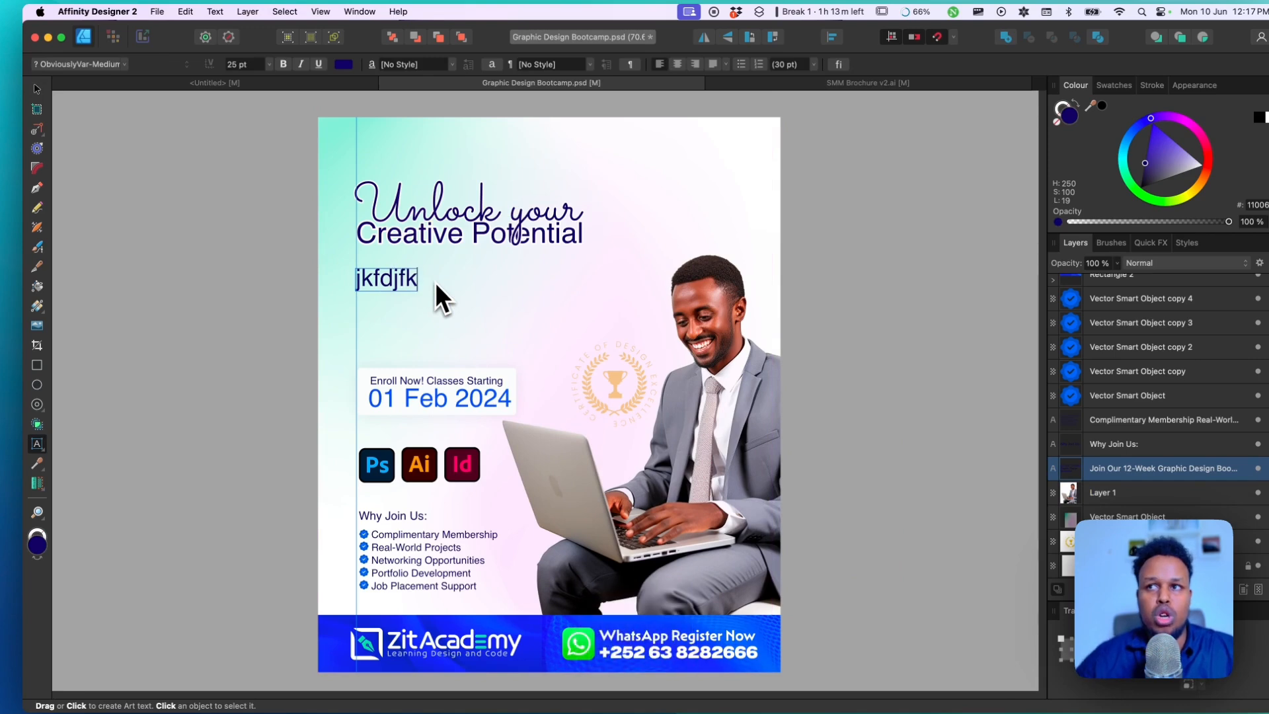
key("super+z")
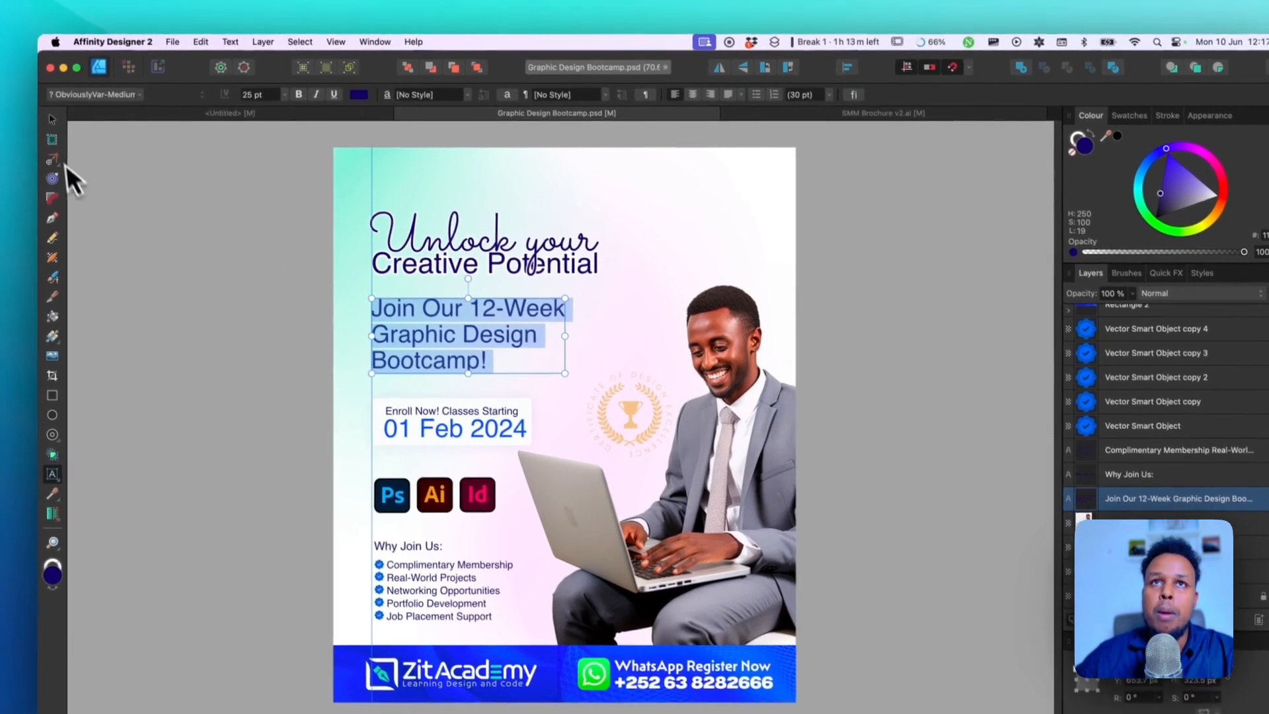
left_click(37, 93)
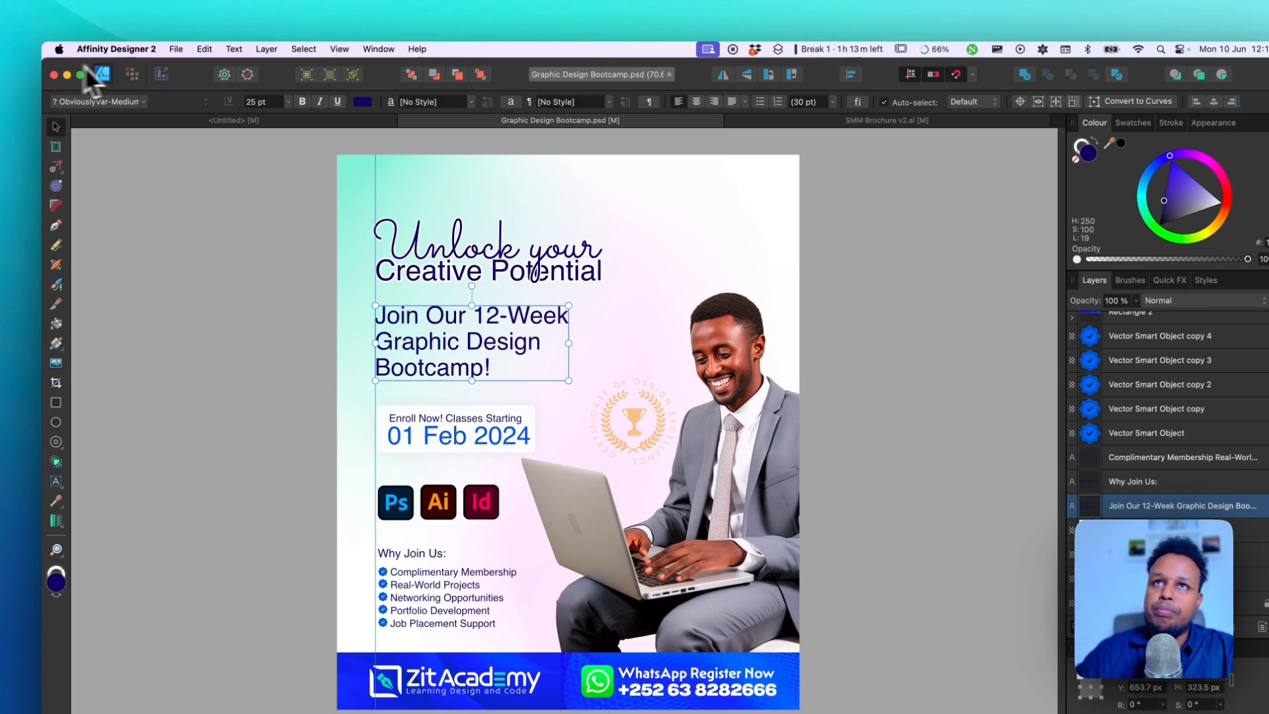
Close all open documents without saving their changes, and open the The Cat One document.
left_click(175, 50)
left_click(236, 156)
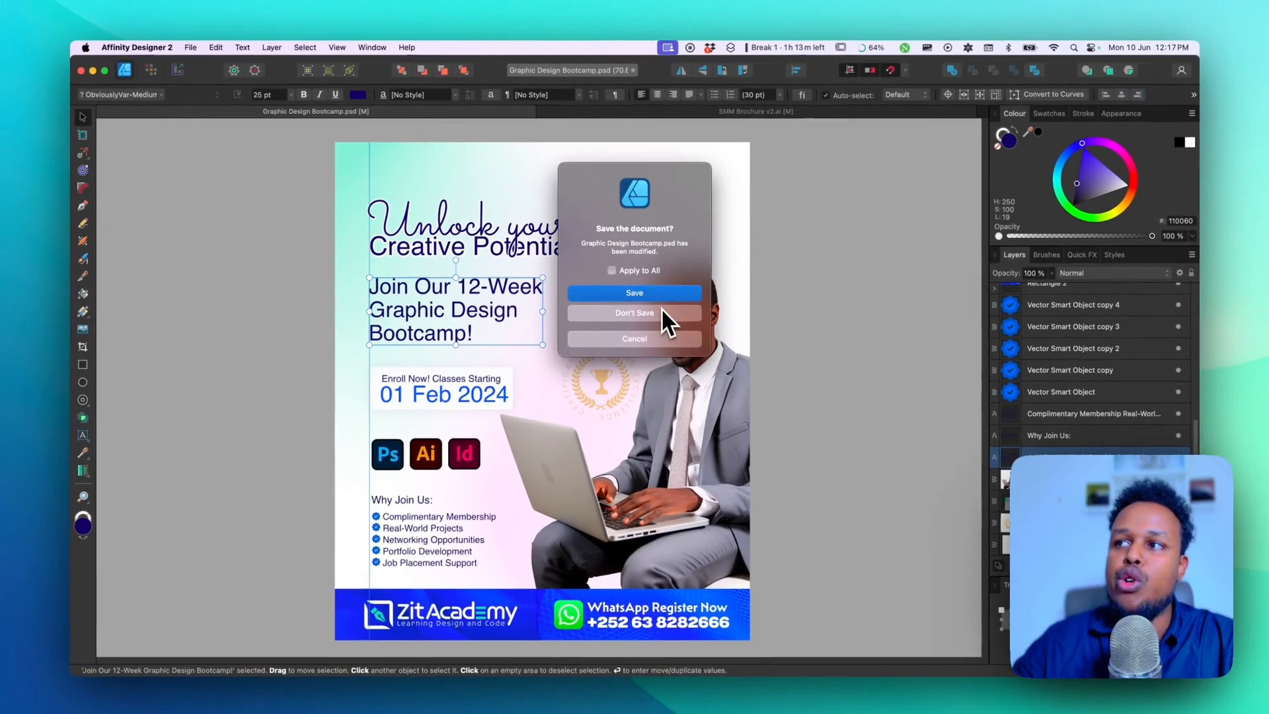
left_click(661, 311)
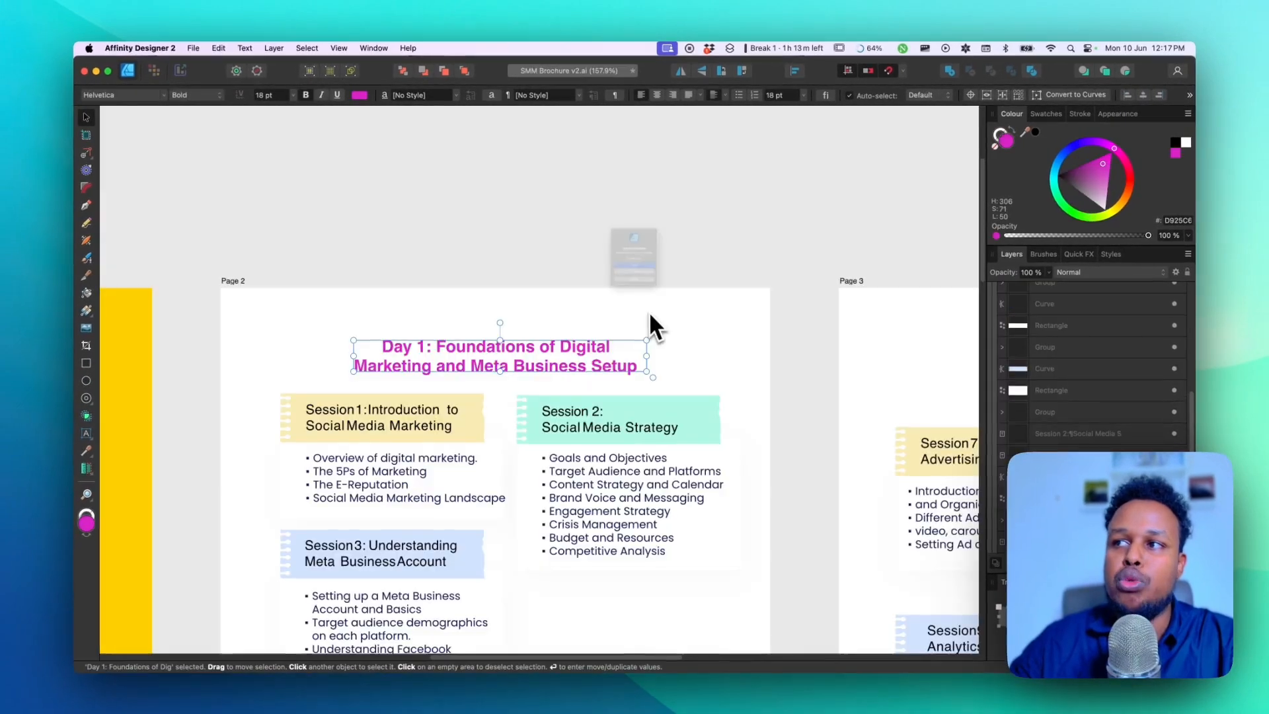
left_click(649, 312)
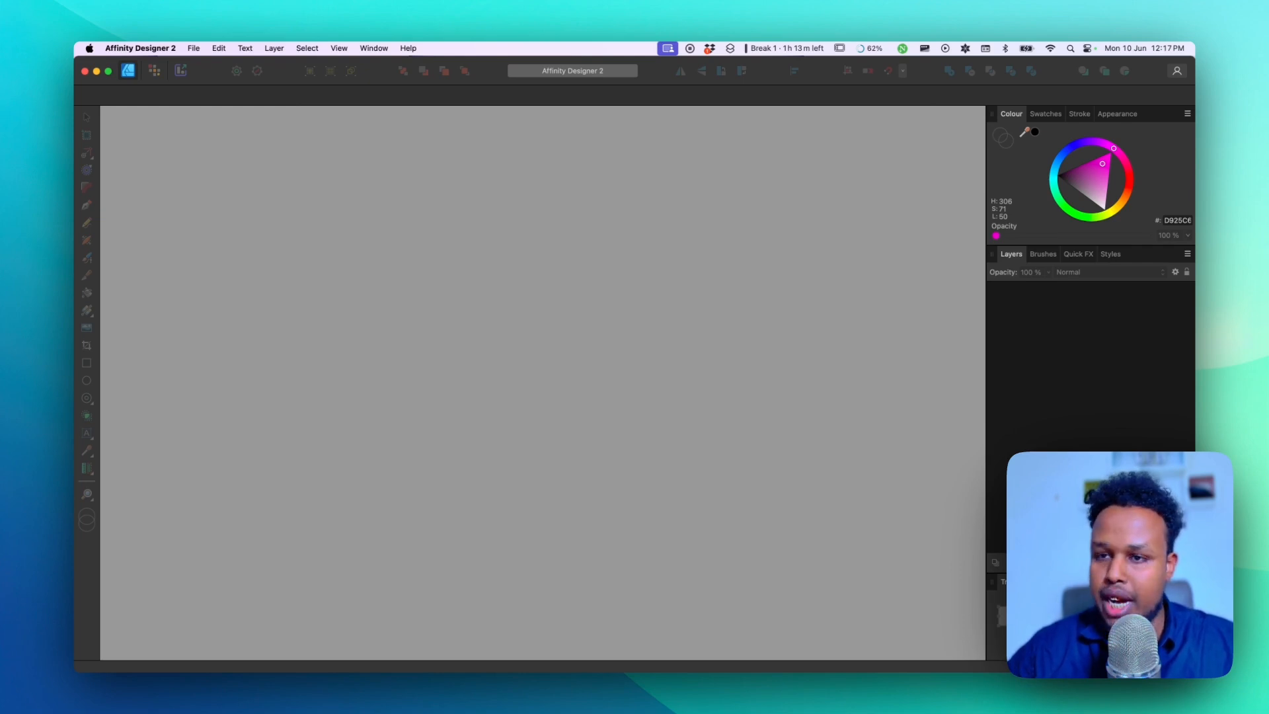
key("super+o")
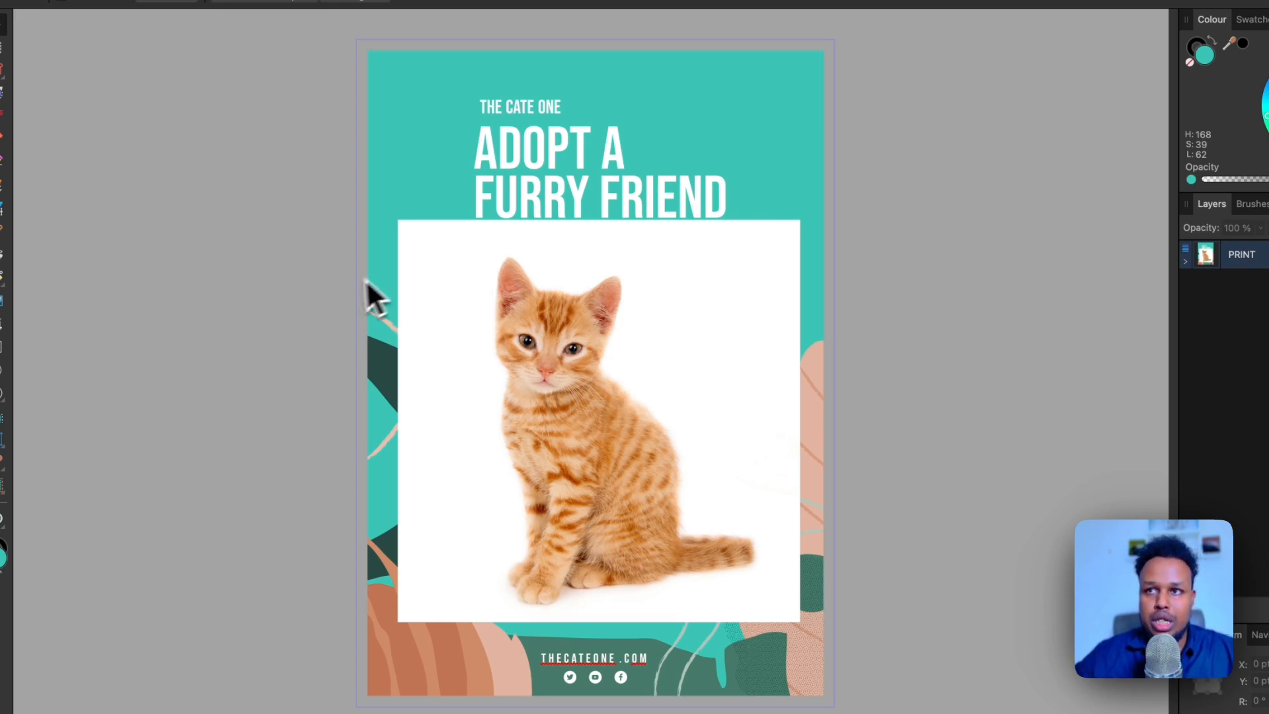
Try moving the cat photo towards the poster's lower-right corner, and bring it back over the middle of the poster.
left_click_drag(468, 341, 665, 439)
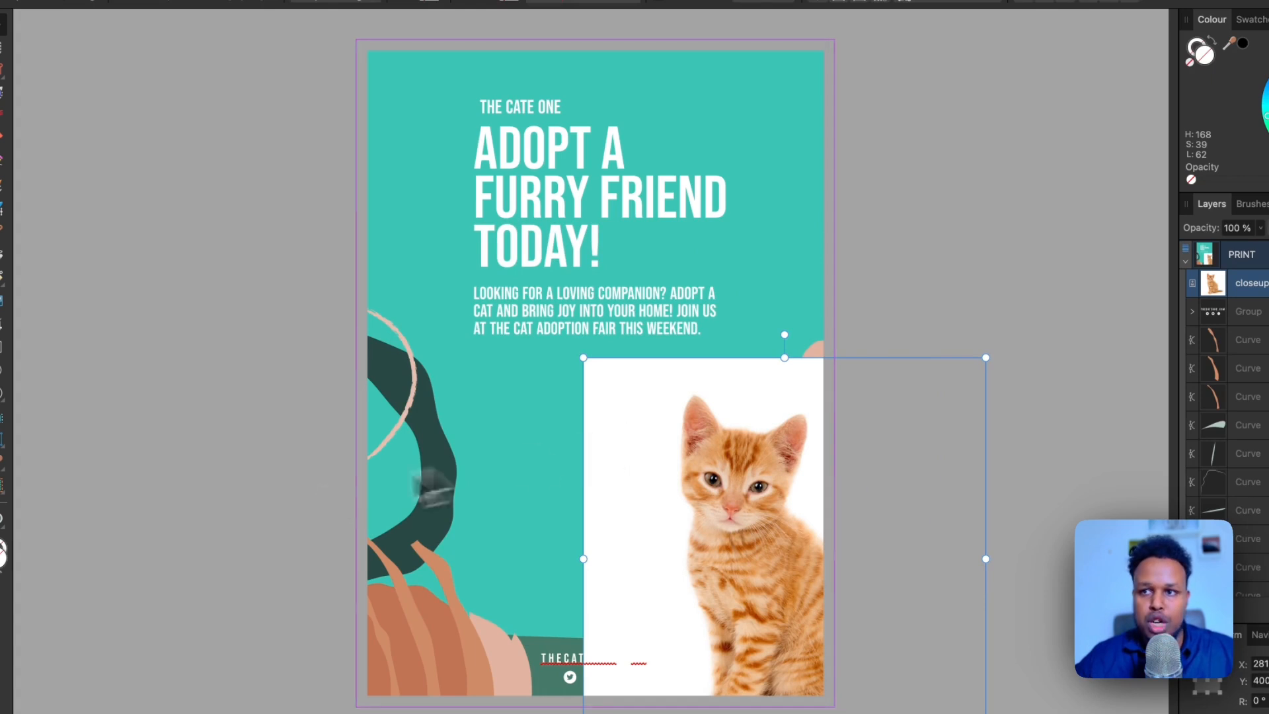
left_click(341, 512)
scroll(456, 512, "up", 1)
scroll(463, 508, "down", 1)
scroll(529, 489, "up", 3)
left_click_drag(699, 457, 494, 247)
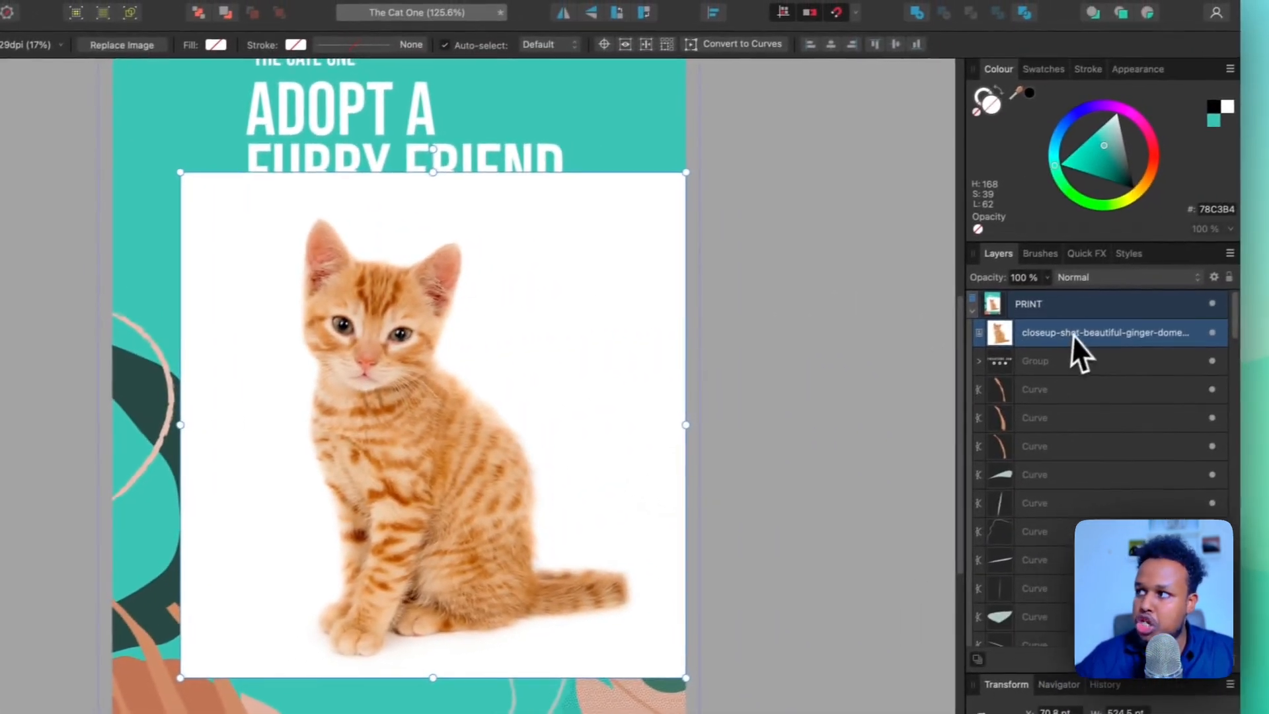
Hide the cat photo's layer, try moving an orange leaf curve in the poster's lower-left corner, and undo the move.
left_click(1200, 321)
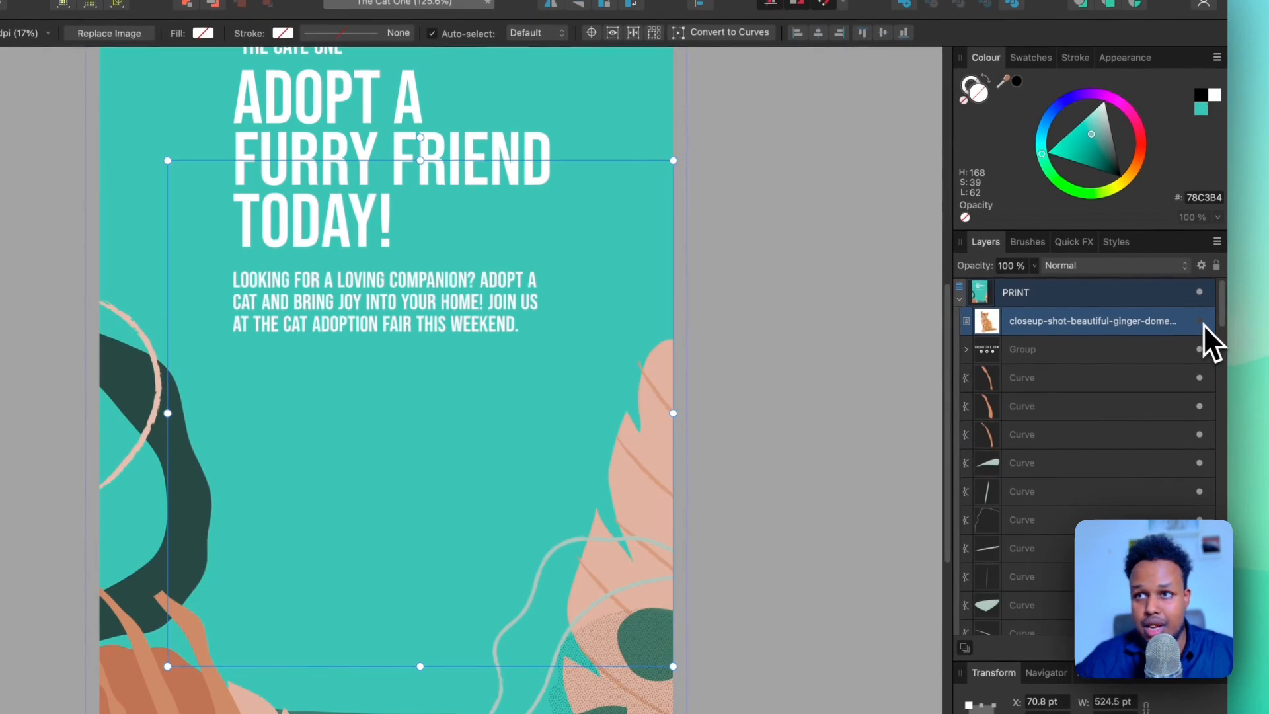
left_click(853, 382)
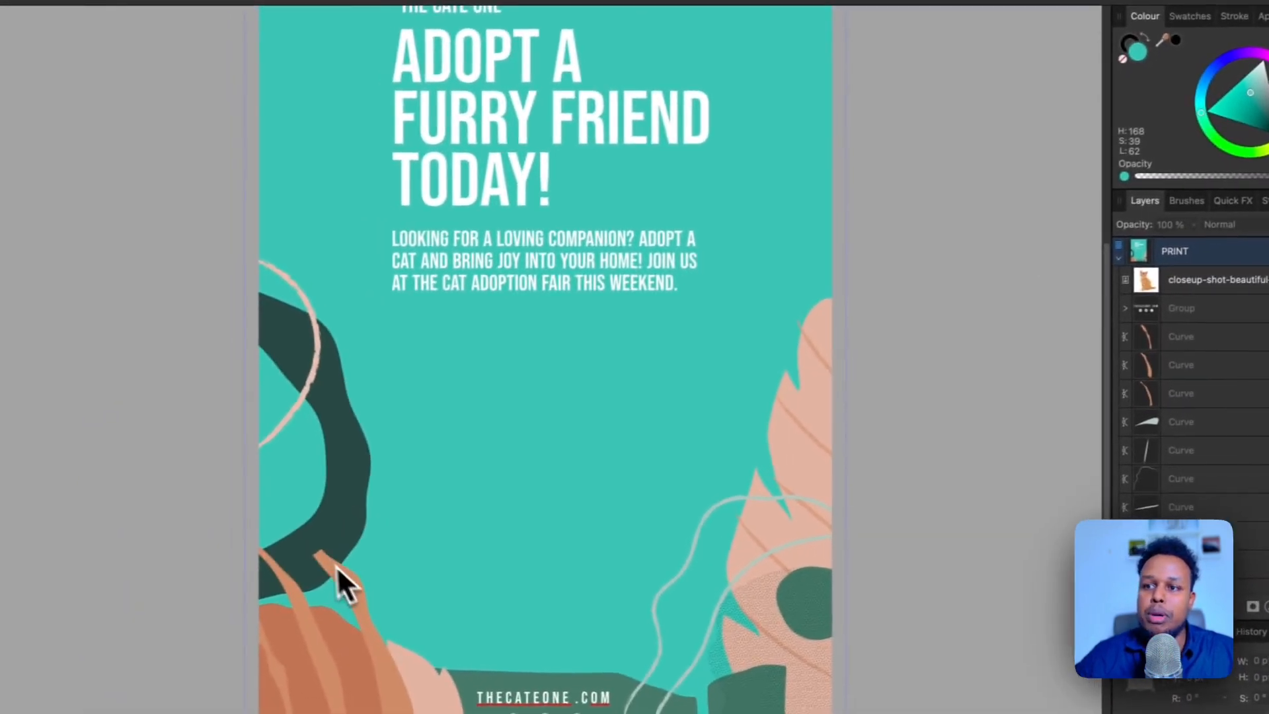
scroll(331, 563, "up", 2)
left_click(320, 567)
left_click_drag(329, 561, 380, 509)
key("super+z")
Examine the poster's headline, paragraph, leaf artwork and website footer with the cat photo hidden.
scroll(420, 318, "up", 5)
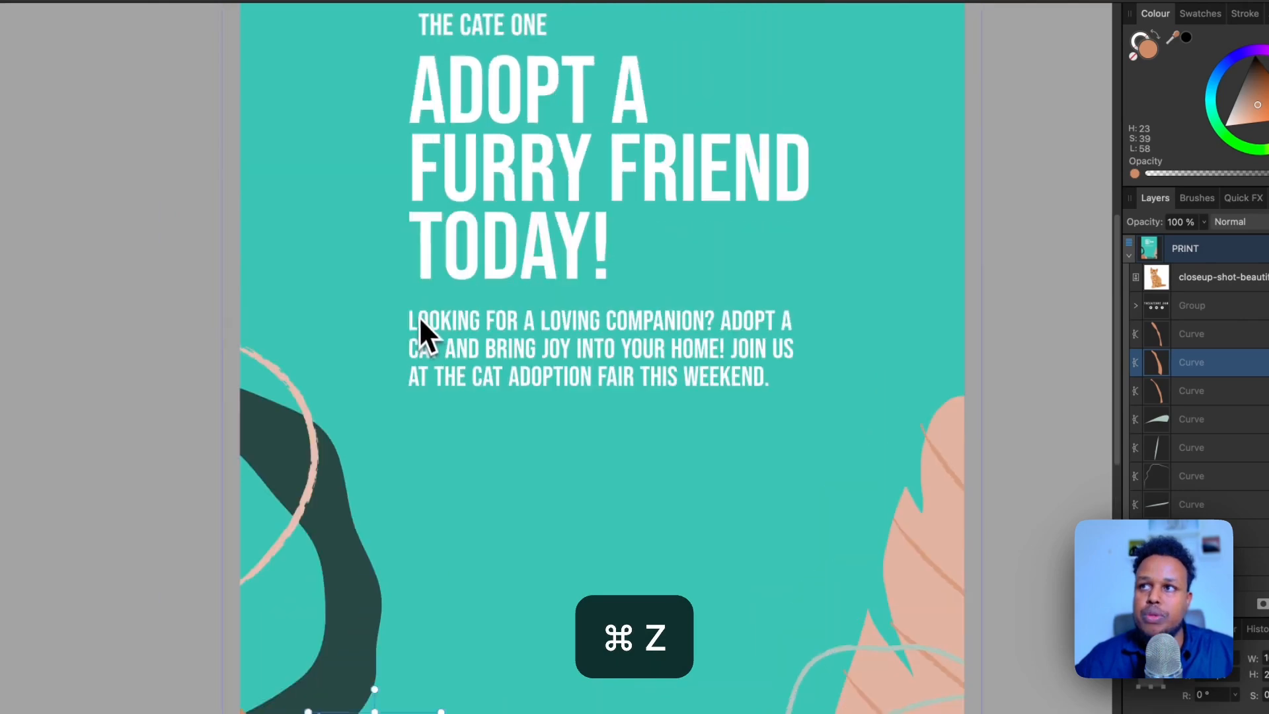
scroll(419, 316, "up", 2)
scroll(503, 191, "up", 3)
scroll(502, 192, "down", 4)
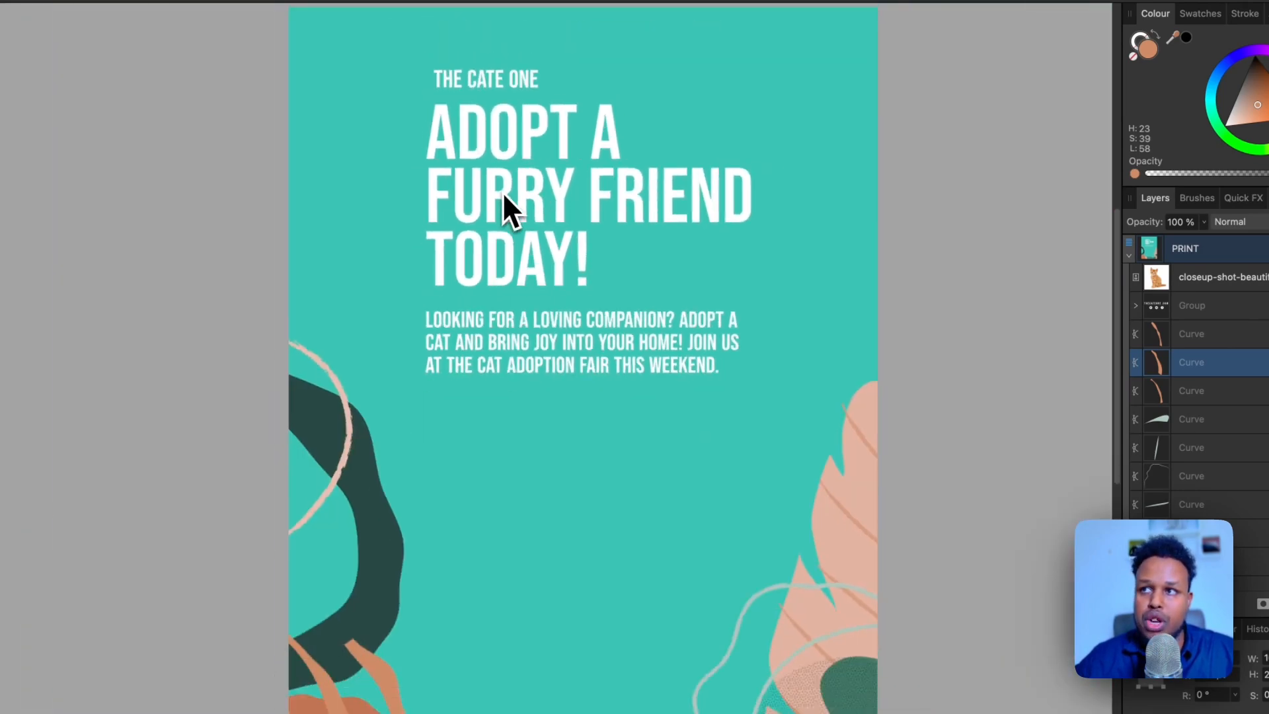
scroll(503, 191, "up", 1)
scroll(498, 462, "down", 3)
scroll(499, 462, "right", 2)
scroll(502, 465, "down", 2)
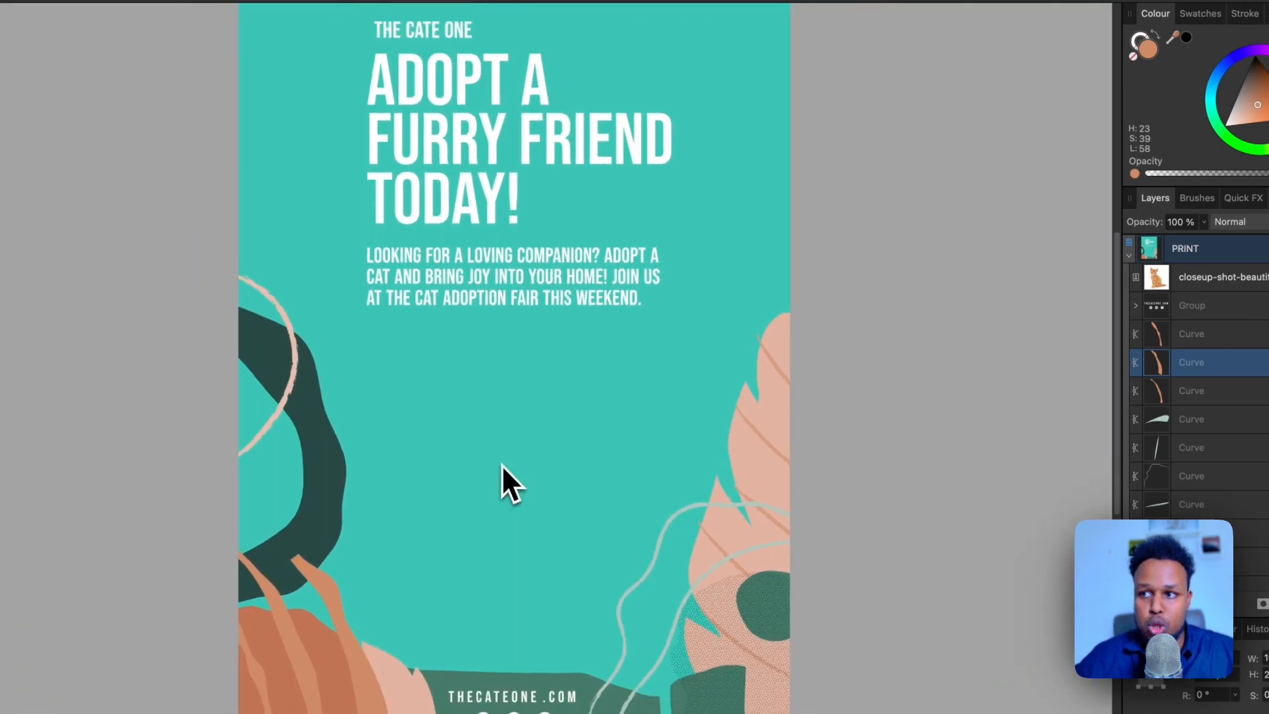
scroll(502, 465, "down", 1)
scroll(502, 465, "down", 1)
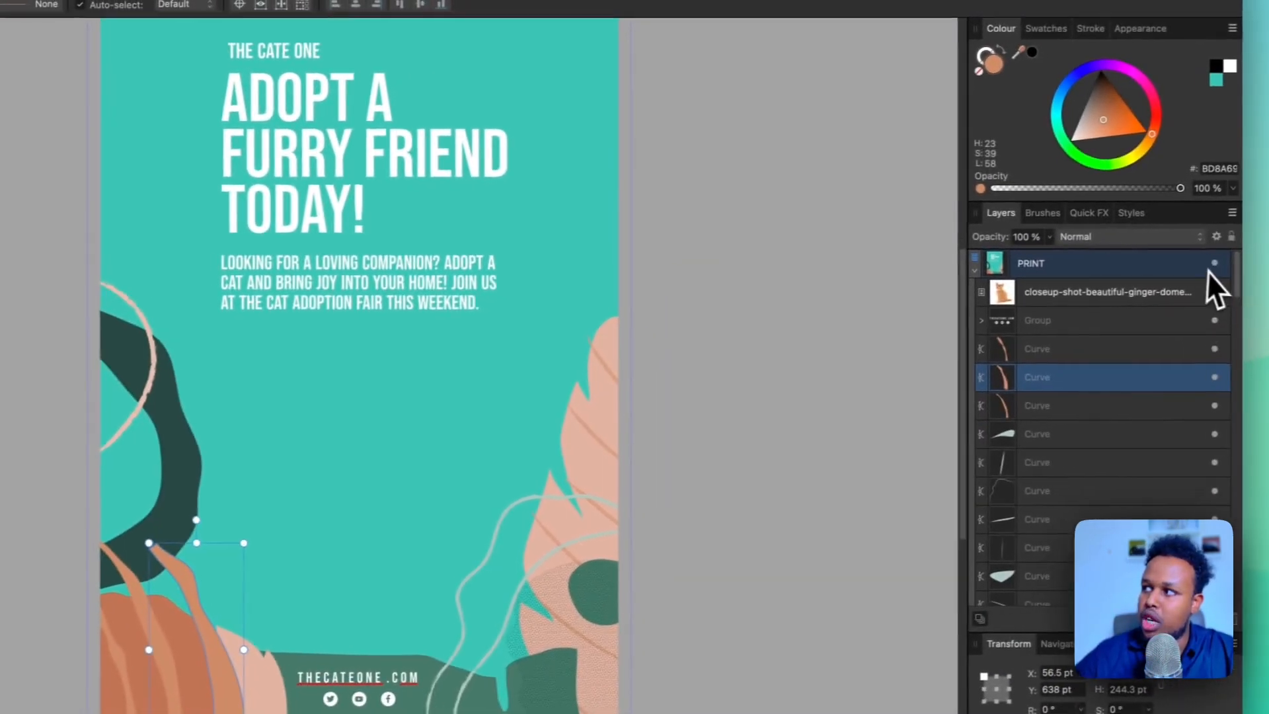
Show the cat photo's layer again and shift the photo slightly to centre it on the poster.
left_click(1205, 293)
mouse_move(415, 357)
left_mouse_down()
mouse_move(345, 333)
mouse_move(418, 333)
mouse_move(393, 346)
left_mouse_up()
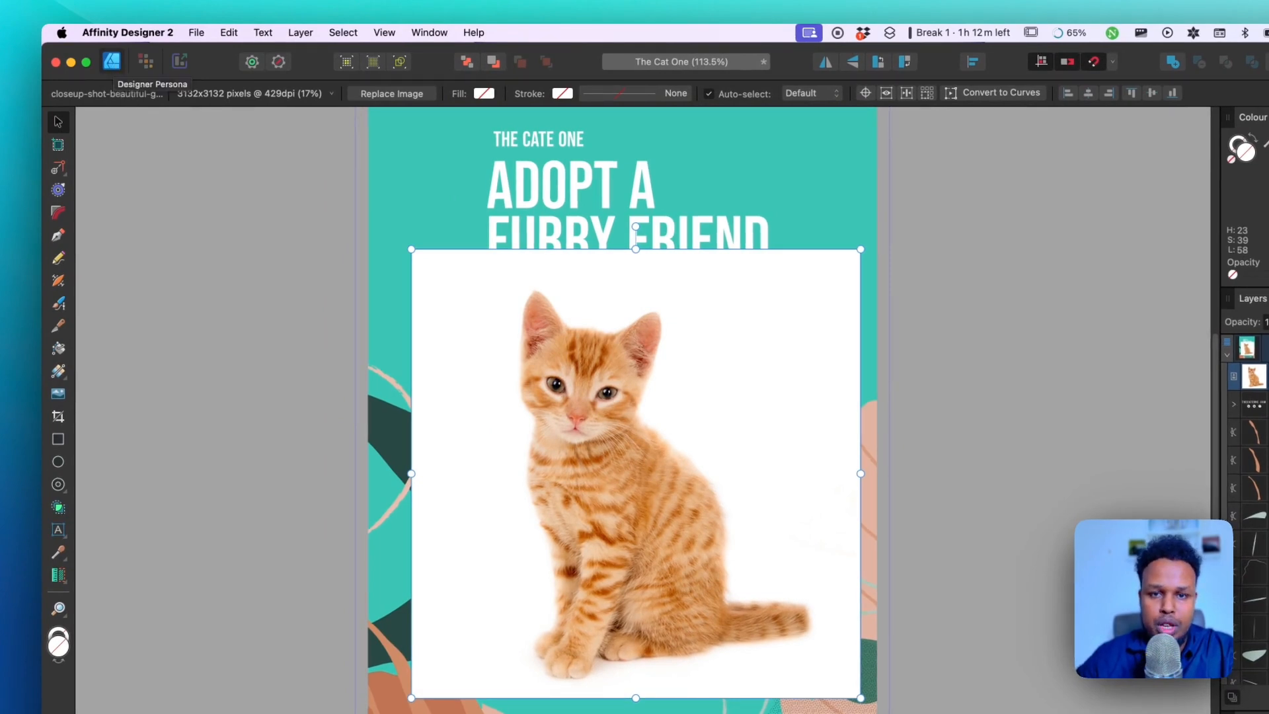
Switch to the Pixel Persona and close the Stock panel to free up canvas space.
left_click(145, 60)
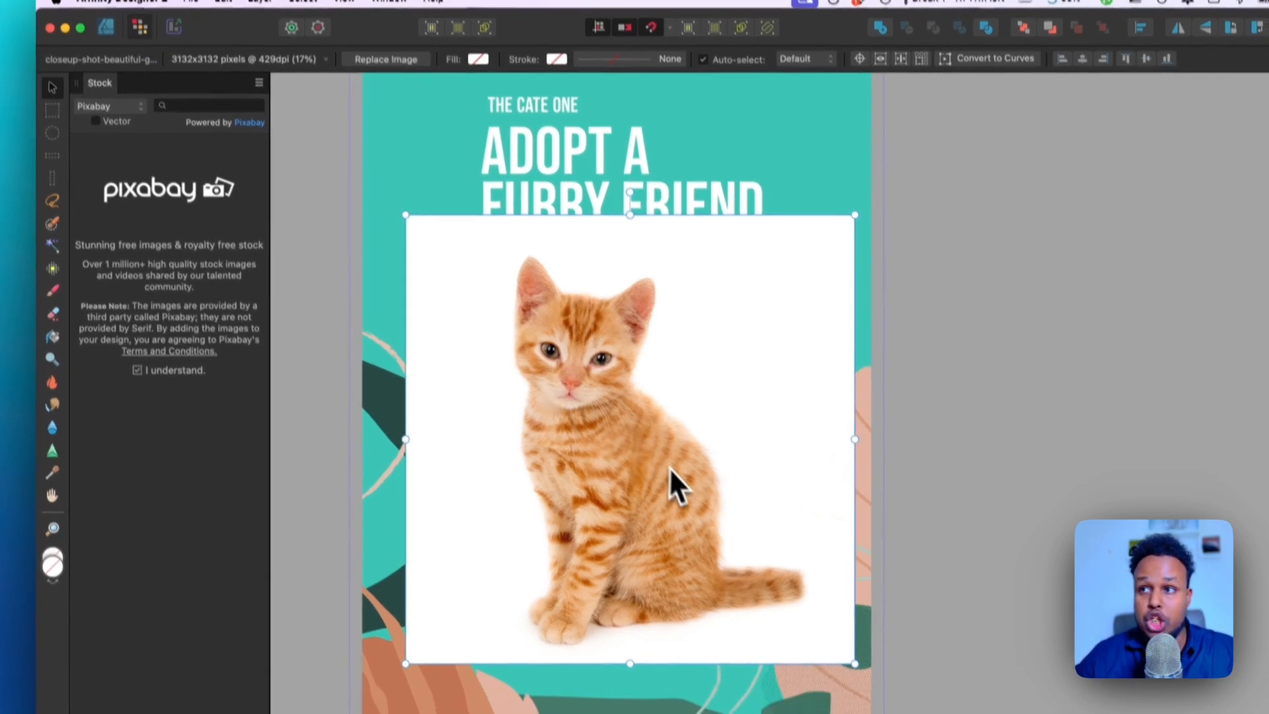
scroll(703, 511, "up", 3)
left_click_drag(510, 333, 607, 365)
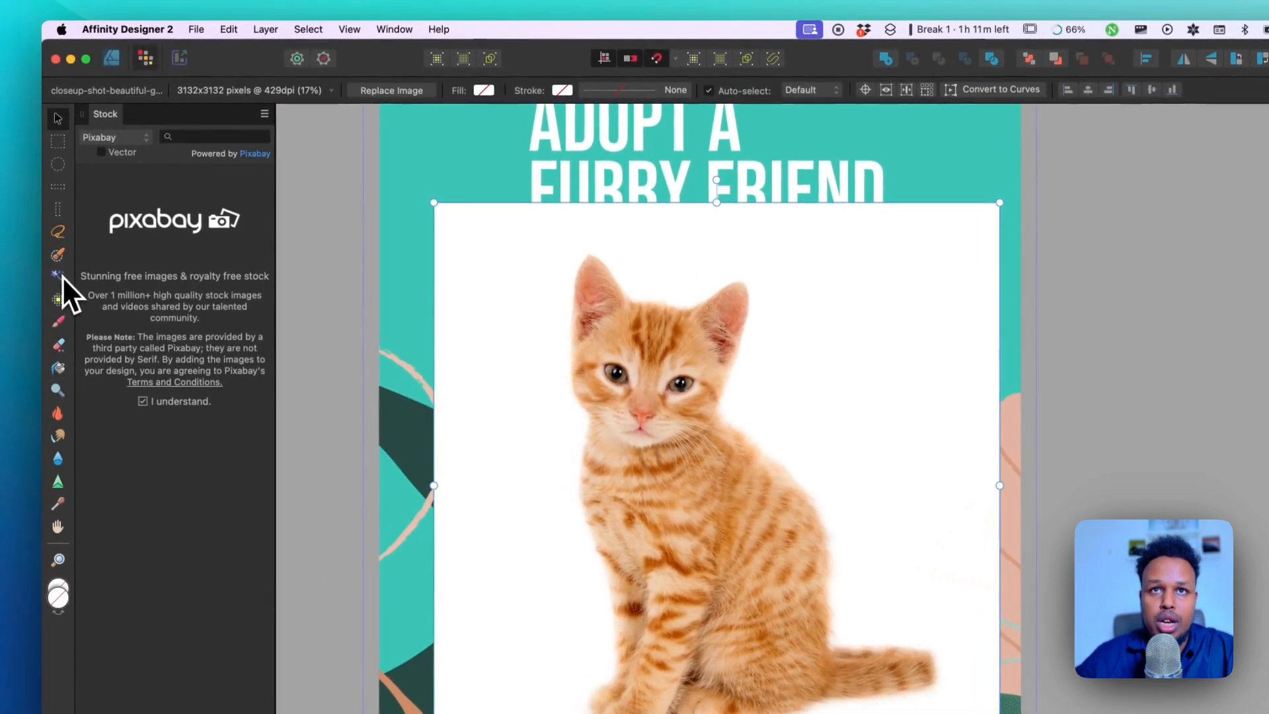
left_click(264, 114)
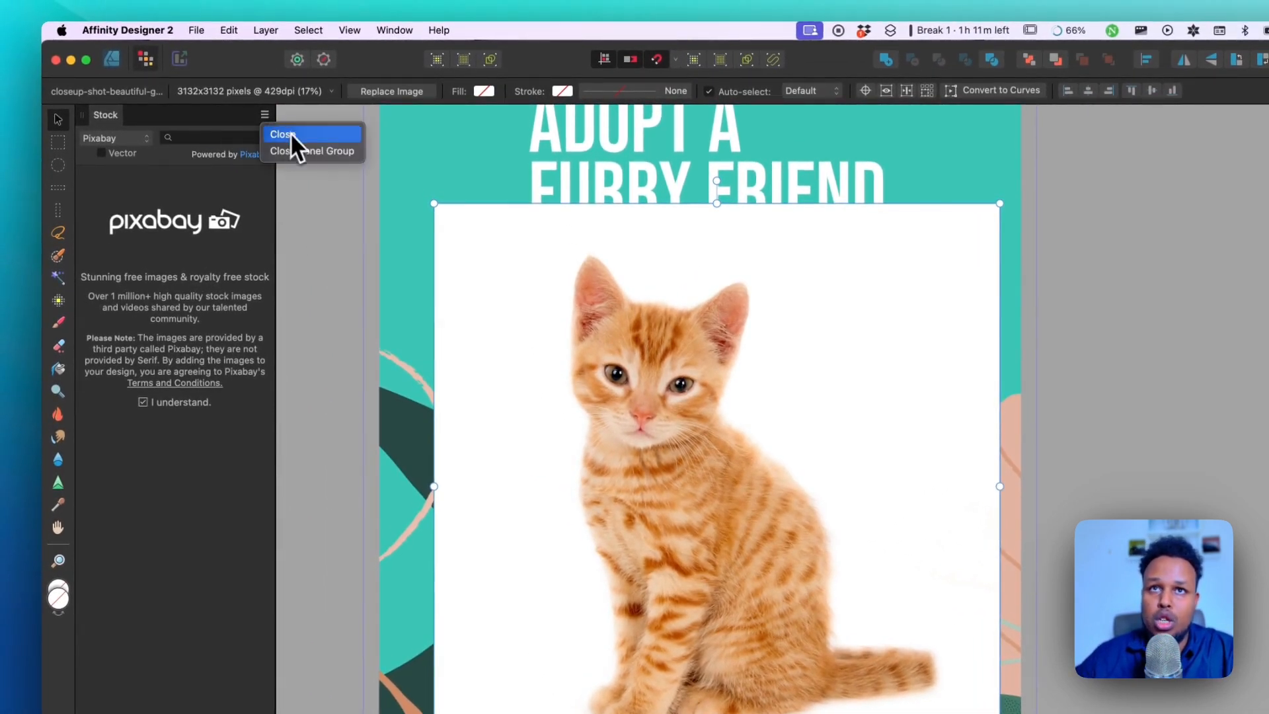
left_click(290, 132)
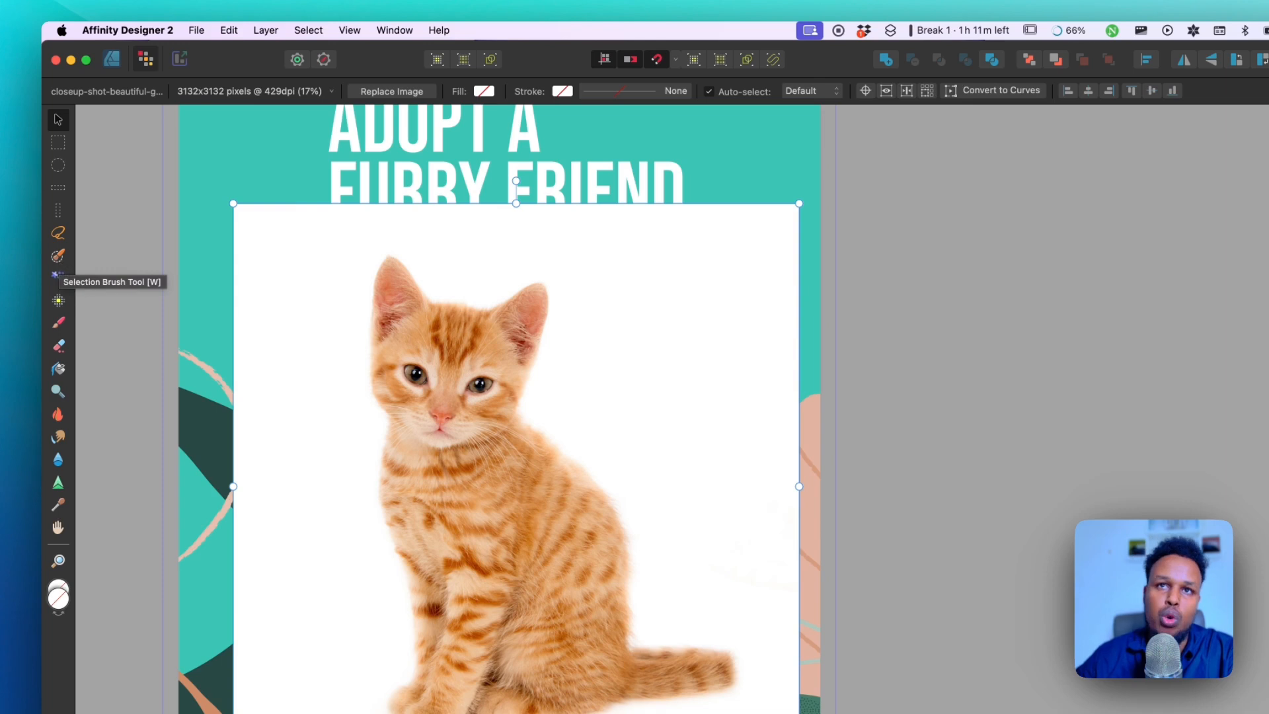
Try selecting the photo's white background with the Flood Select Tool at 20% tolerance, and deselect it.
left_click(58, 276)
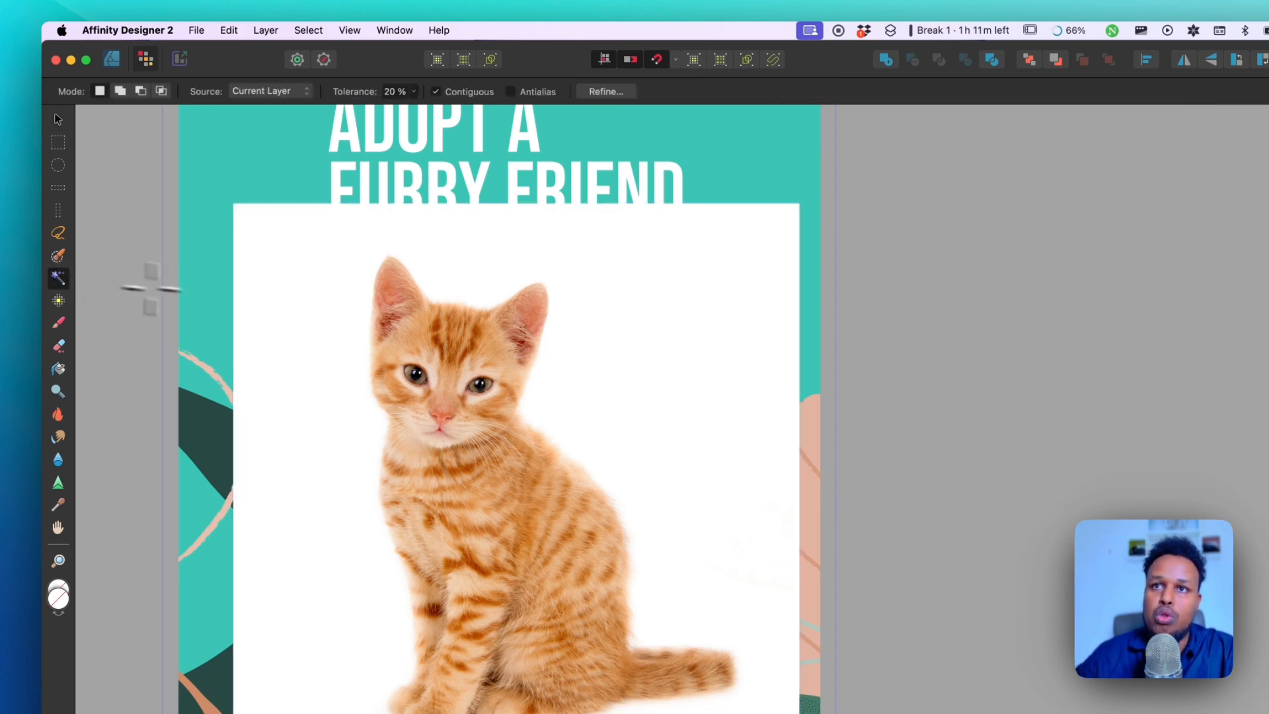
left_click(320, 400)
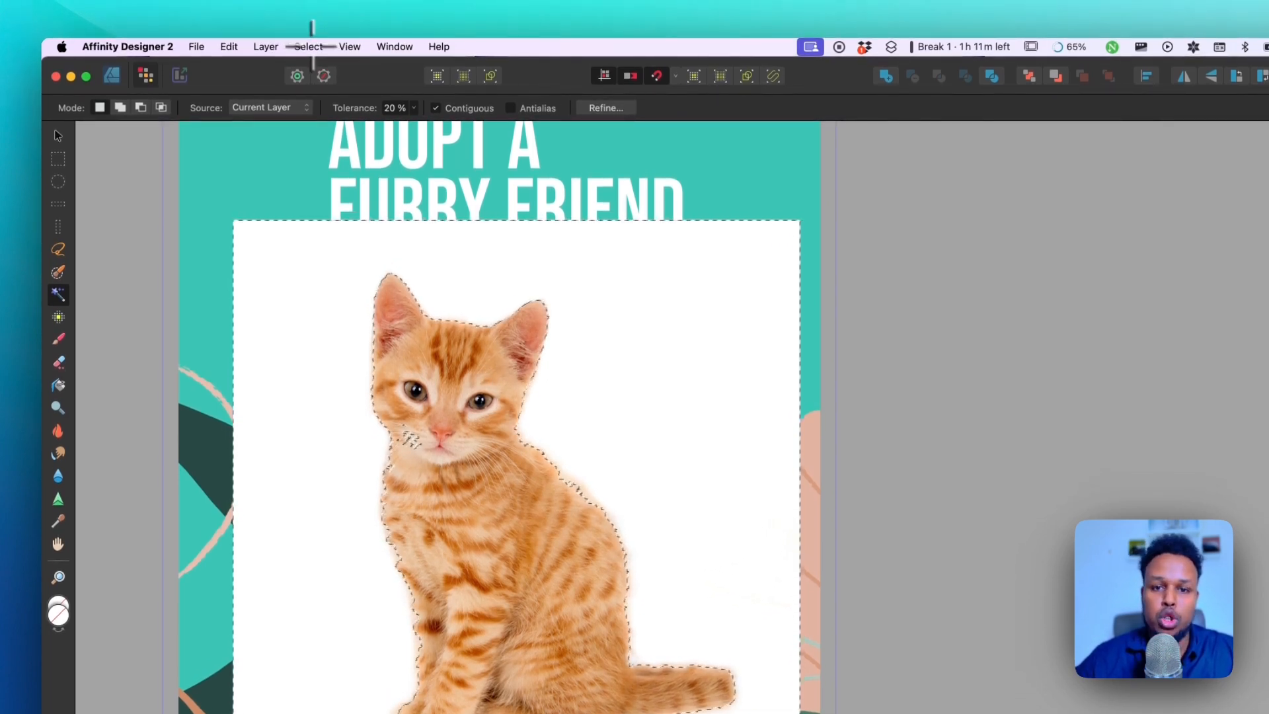
key("super+d")
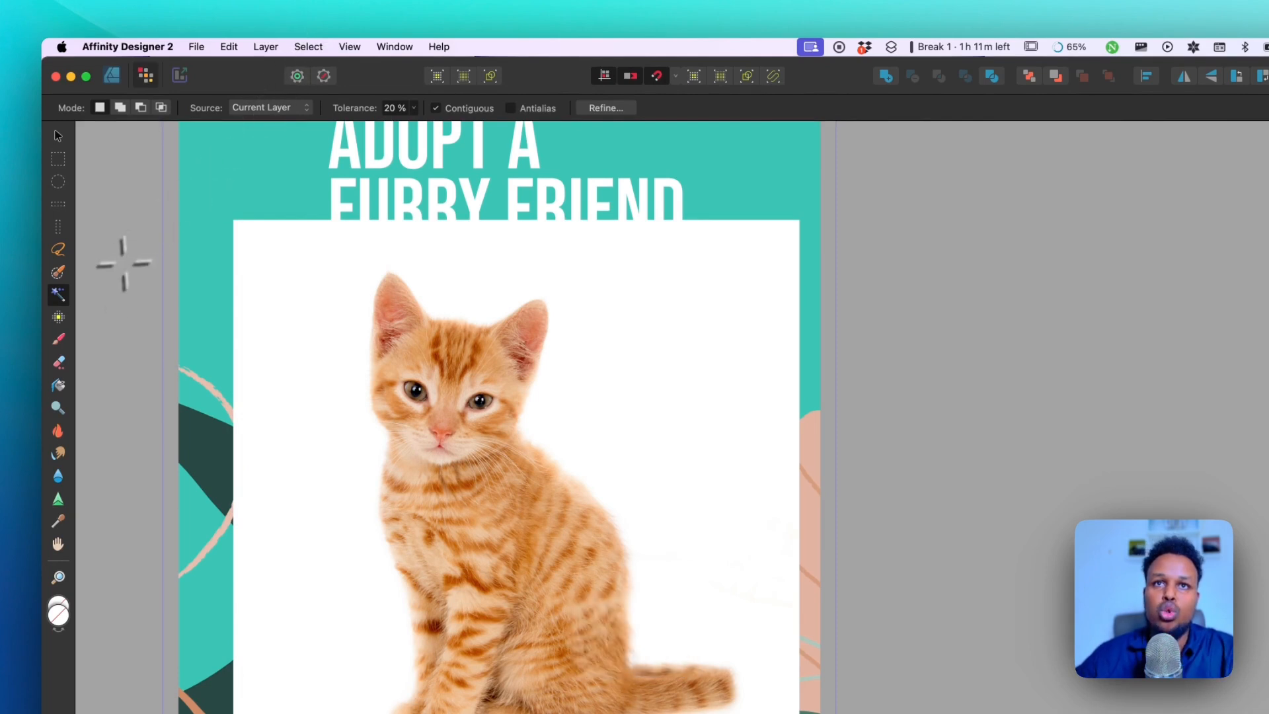
Select the cat's body, head and tail with an enlarged Selection Brush that snaps to edges.
left_click(59, 272)
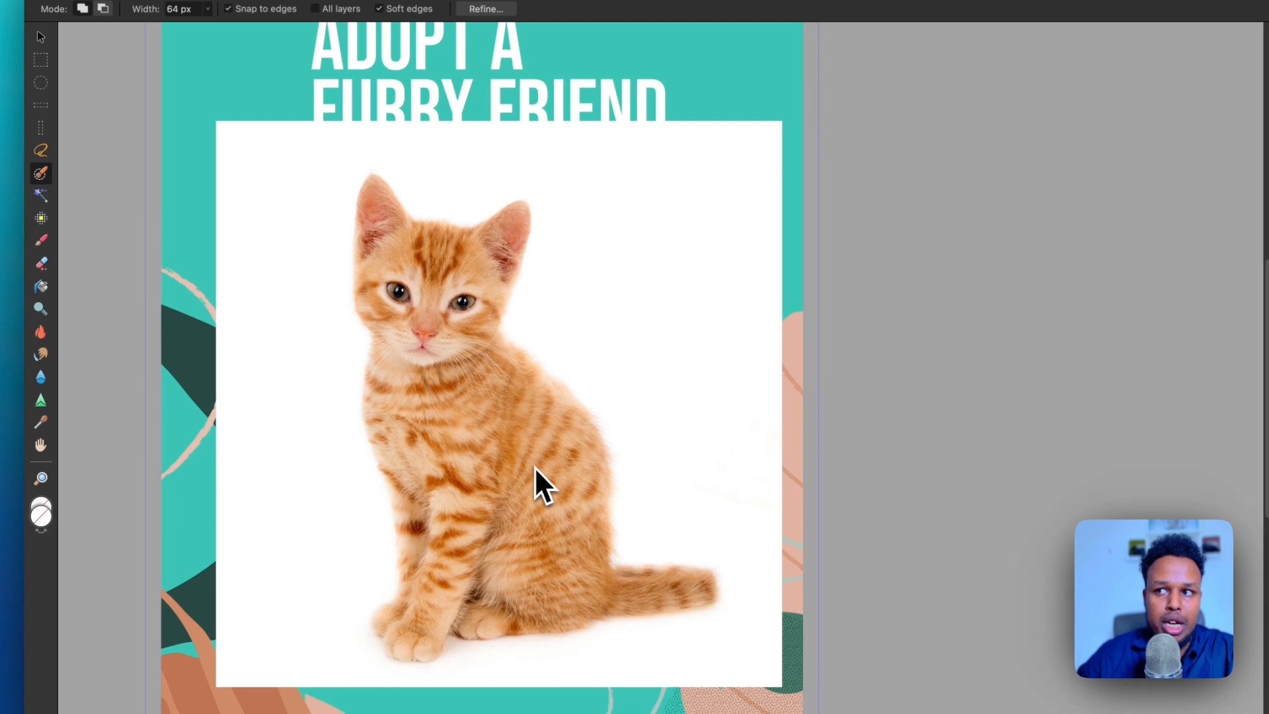
key("bracketright")
key("bracketright")
key("bracketright")
left_click_drag(534, 464, 495, 441)
key("bracketleft")
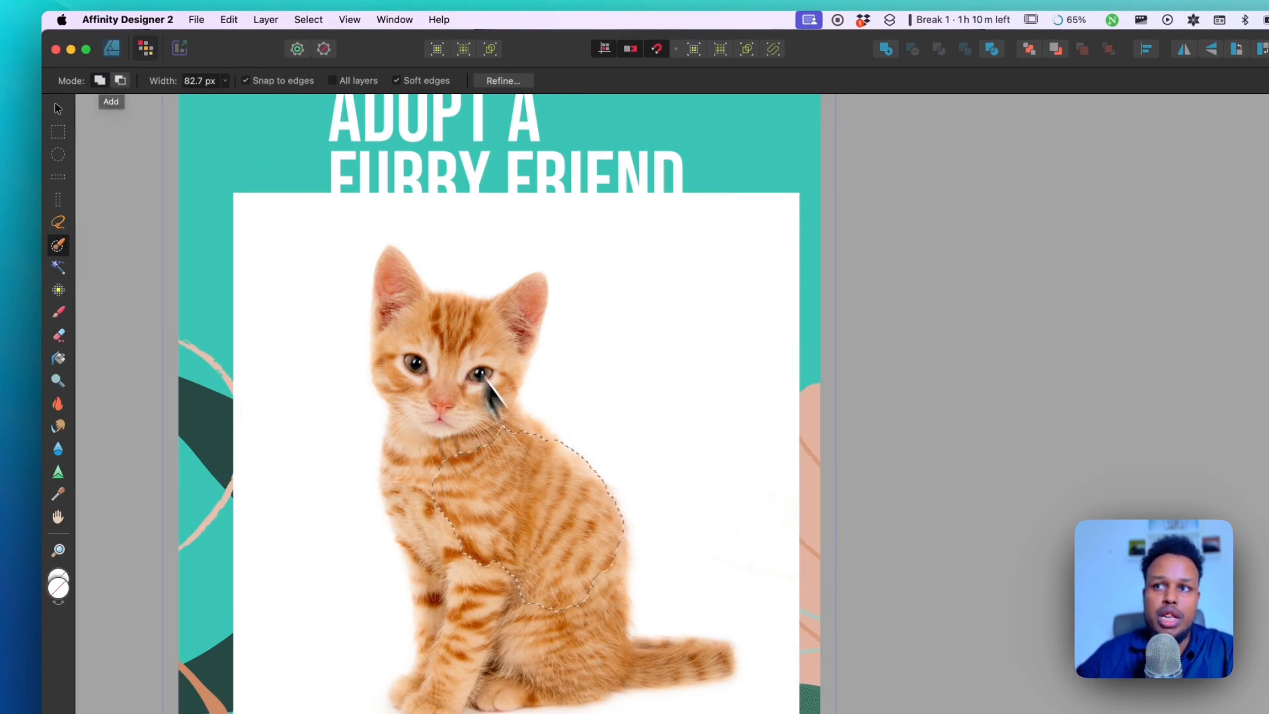
key("[")
mouse_move(444, 467)
left_mouse_down()
mouse_move(443, 377)
mouse_move(477, 633)
mouse_move(522, 604)
mouse_move(560, 642)
left_mouse_up()
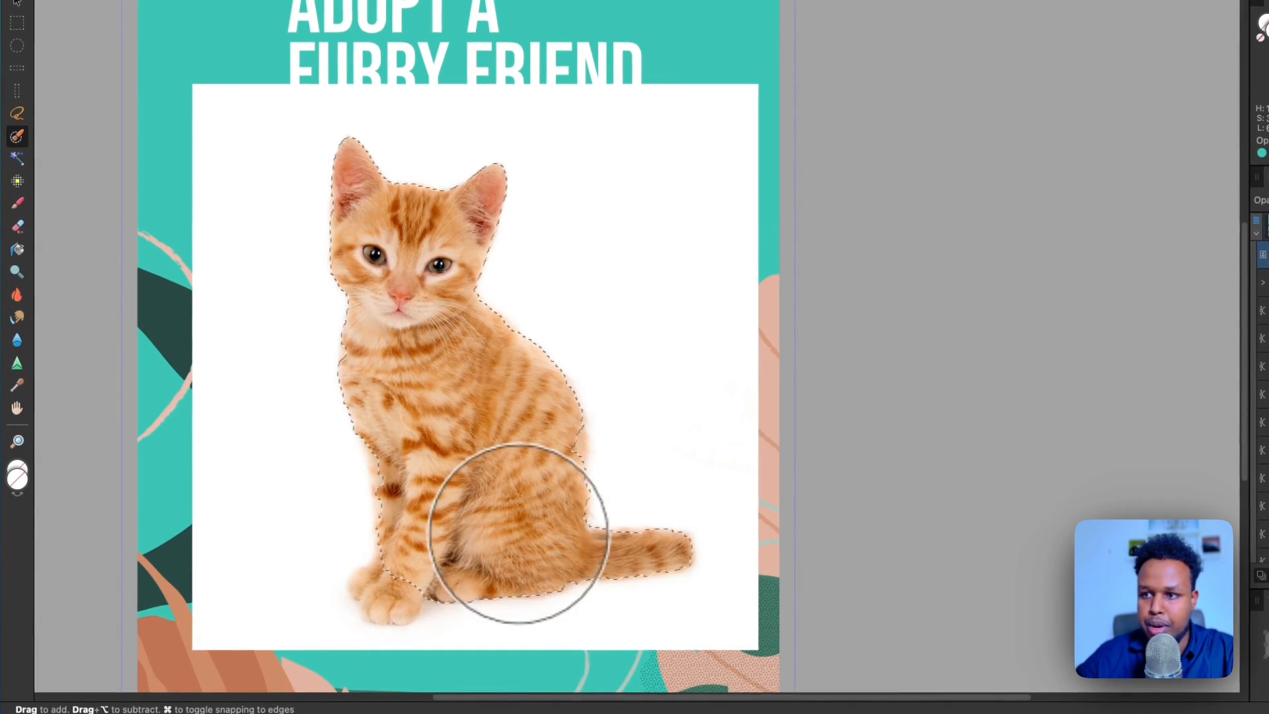
Add the cat's front paws and remaining edges to the selection, adjusting the Selection Brush width down to 43.2 px.
key("]")
key("]")
key("[")
key("[")
key("[")
key("[")
key("[")
mouse_move(422, 575)
left_mouse_down()
mouse_move(387, 599)
mouse_move(377, 585)
left_mouse_up()
key("]")
key("]")
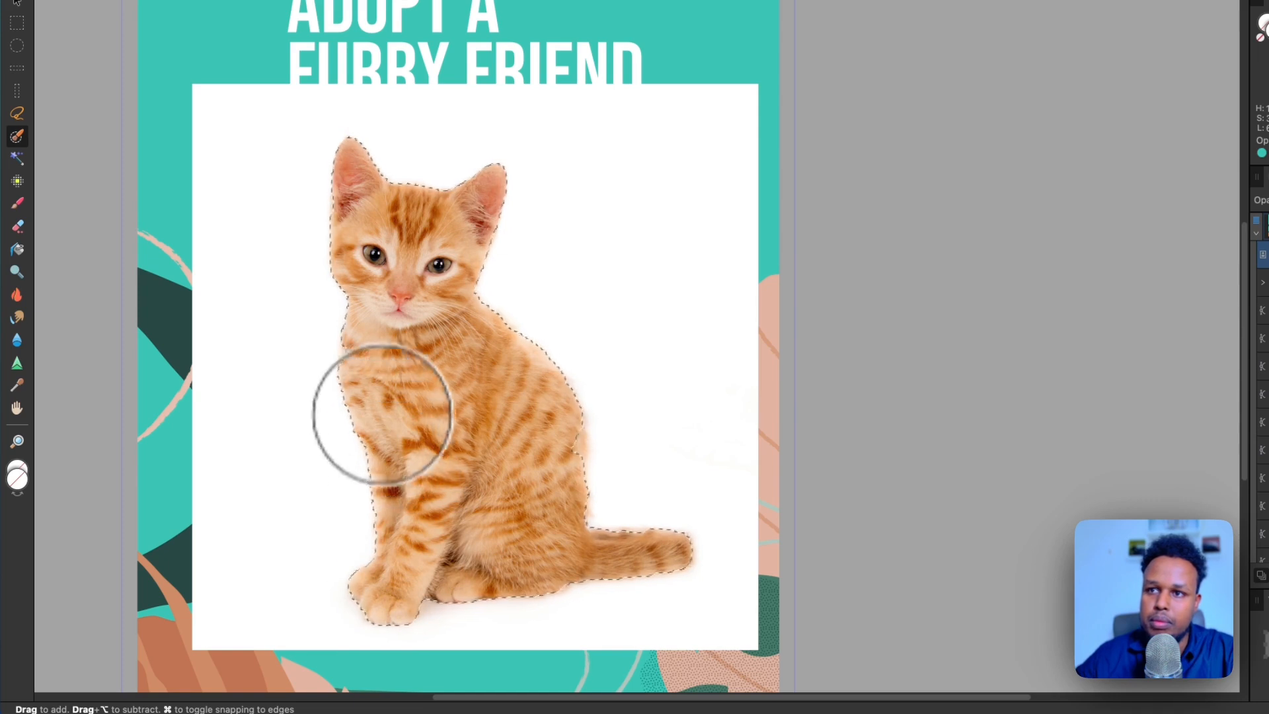
left_click_drag(558, 445, 561, 470)
left_click_drag(368, 370, 410, 283)
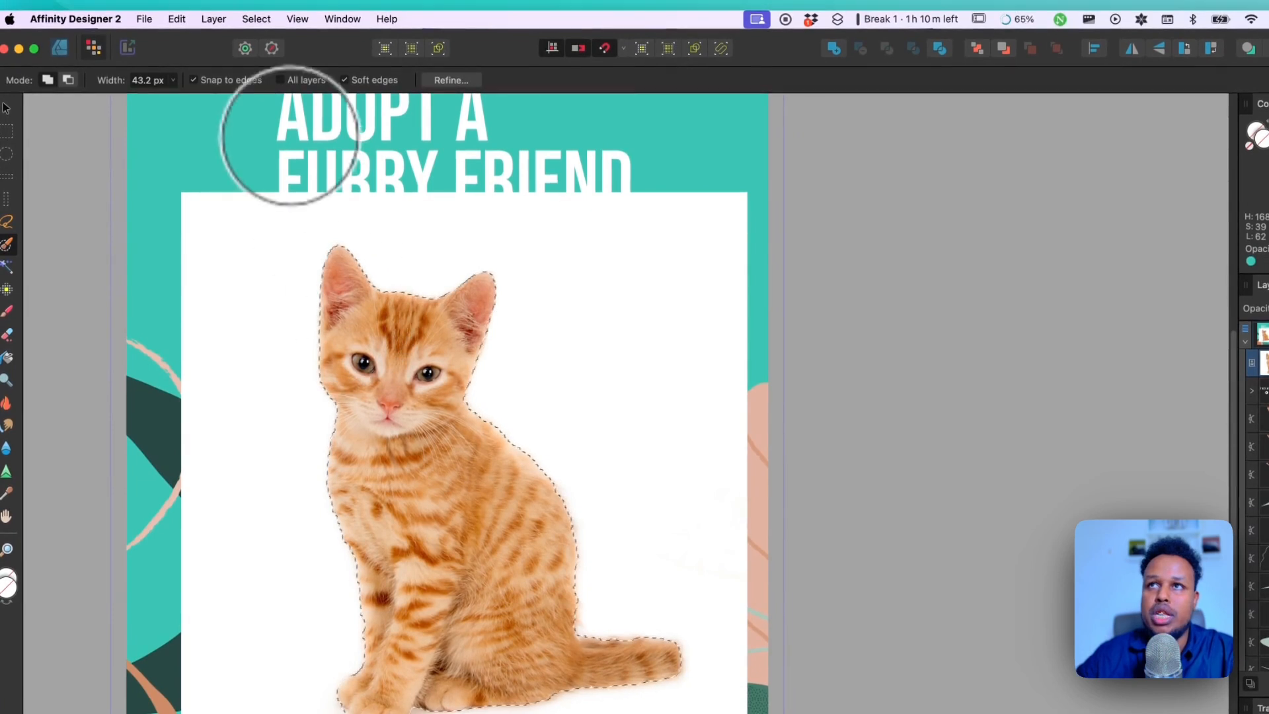
Refine the cat selection with 0.2 px smoothing, preview it on Black matte, and apply the refinement.
left_click(451, 80)
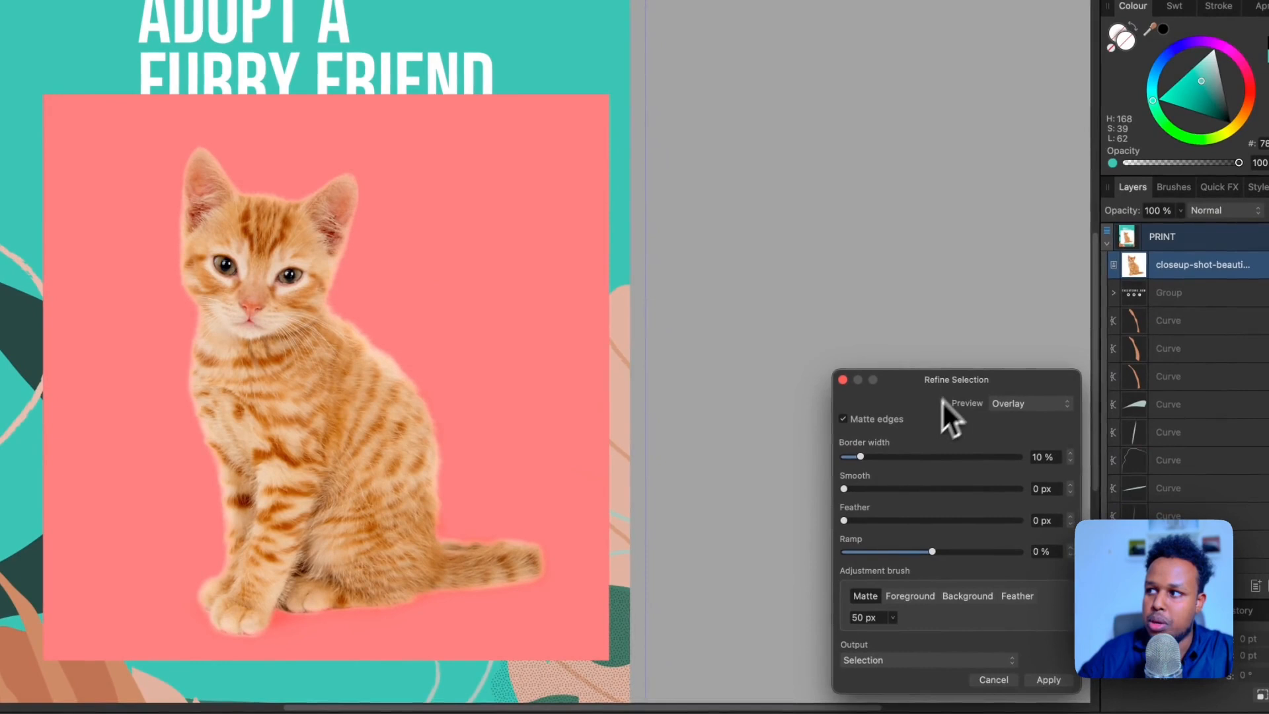
left_click_drag(1105, 501, 974, 419)
left_click_drag(828, 316, 824, 310)
left_click_drag(715, 403, 722, 402)
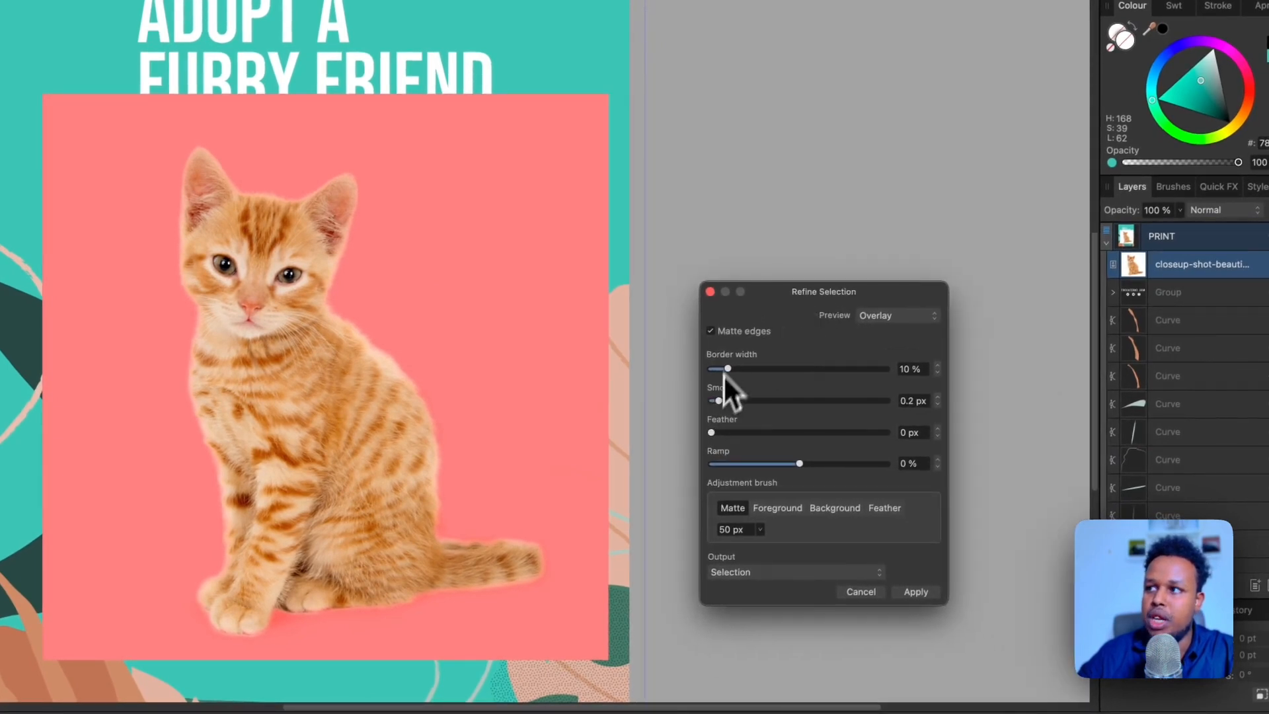
left_click(879, 317)
left_click(886, 334)
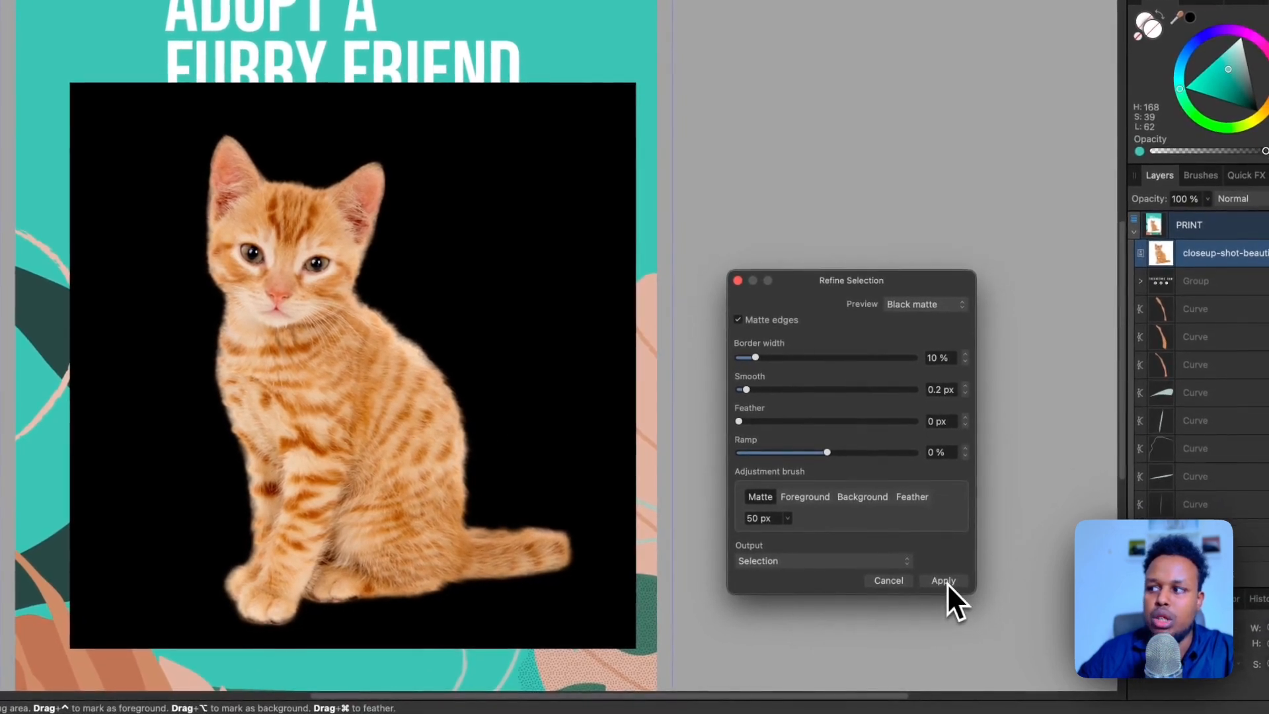
left_click(944, 581)
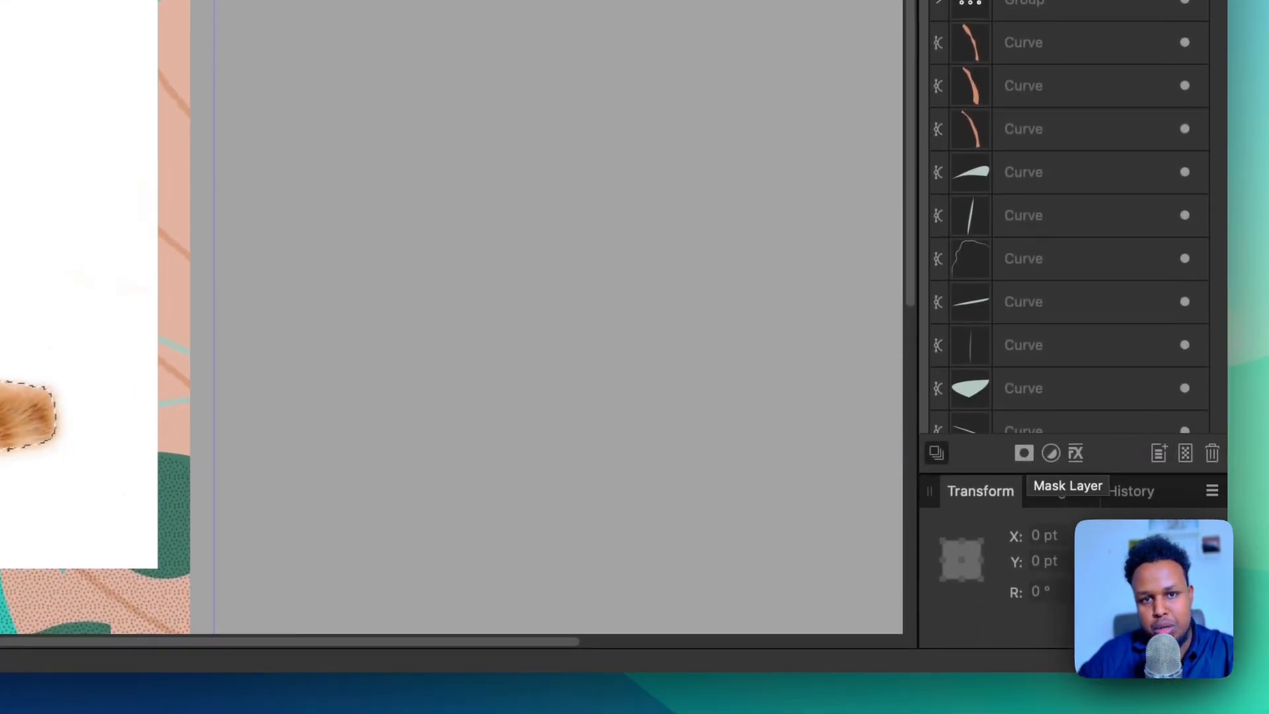
Mask the cat photo's layer with the refined selection, deselect, and return to the Move Tool.
left_click(1023, 454)
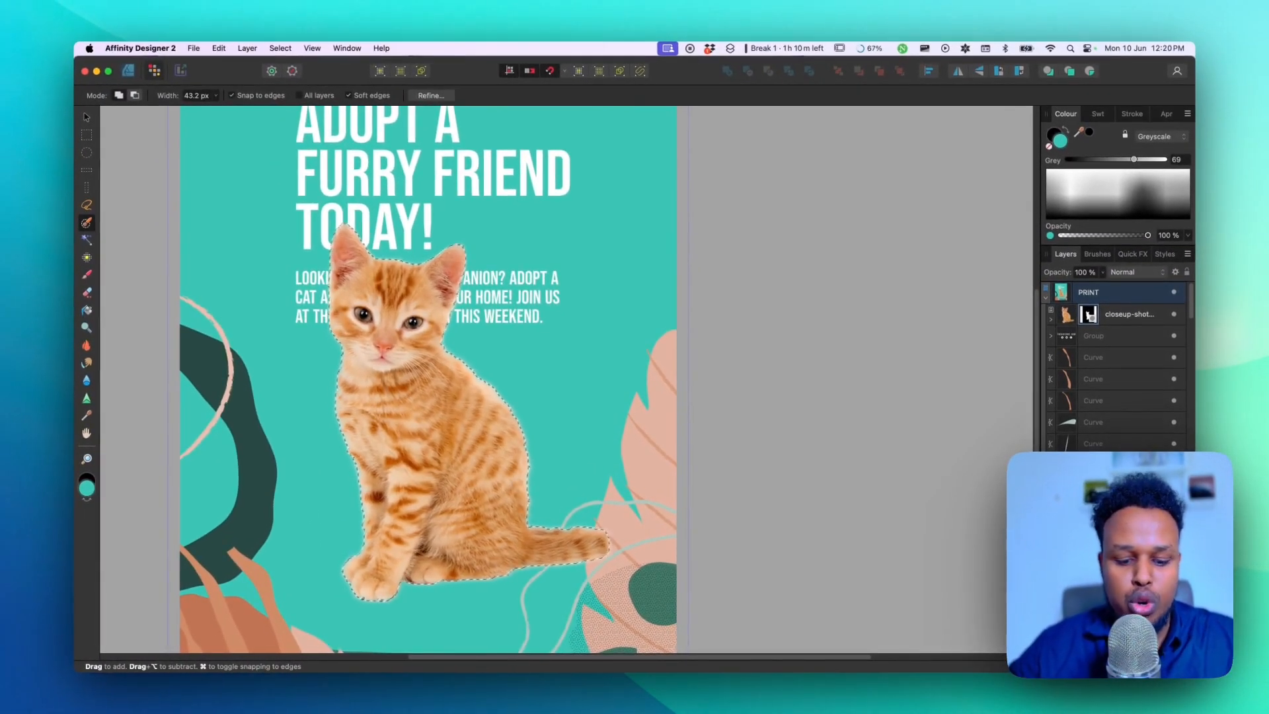
key("super+d")
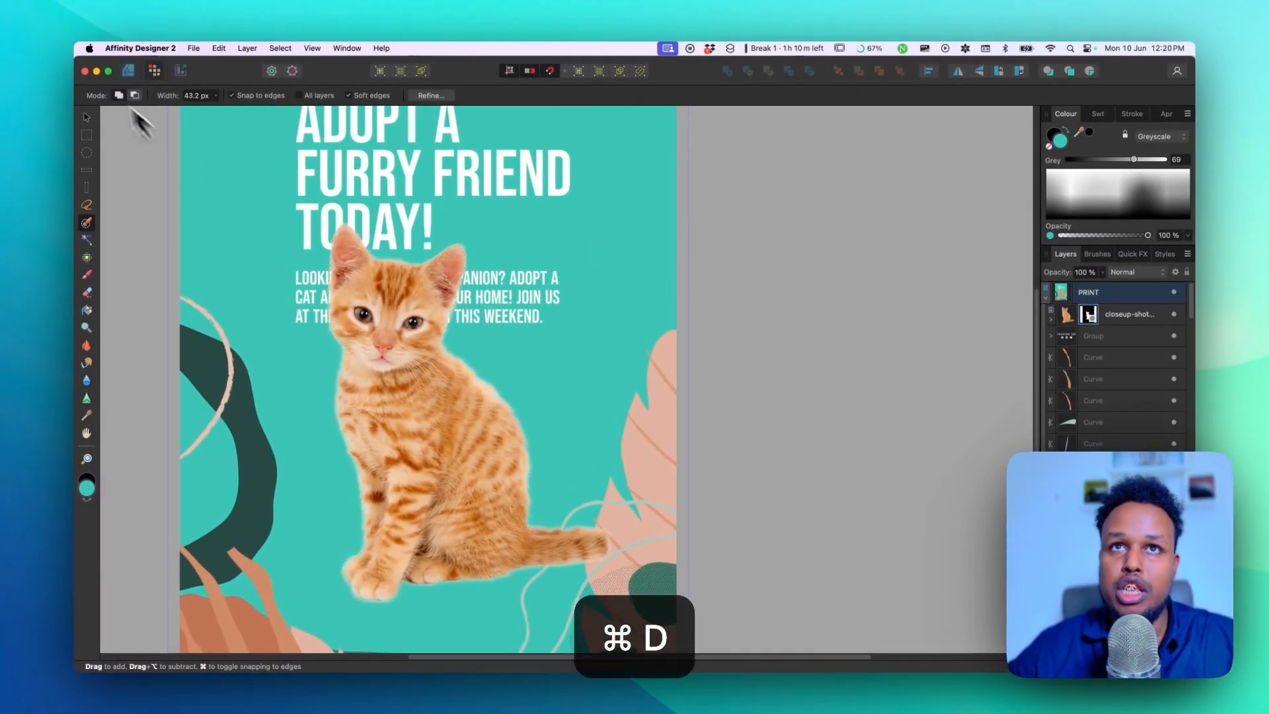
left_click(87, 118)
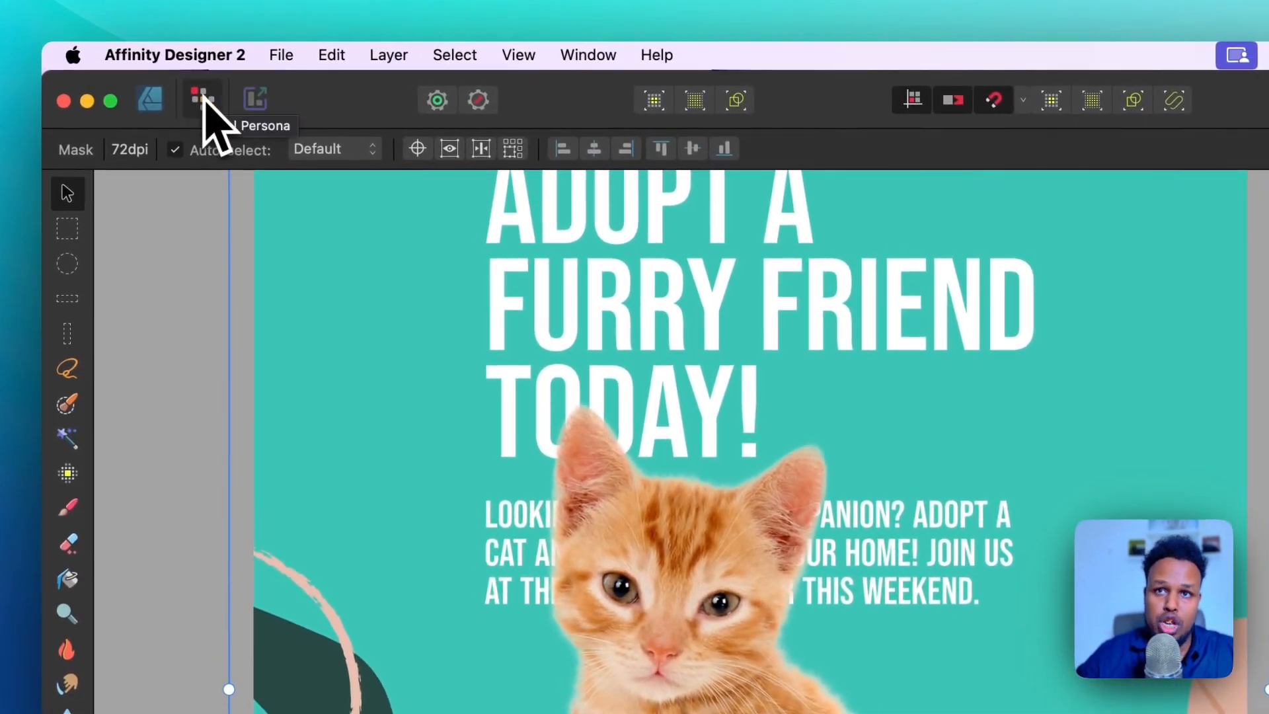
Return to the Designer Persona, move the masked cat slightly lower on the poster, and deselect it.
left_click(150, 99)
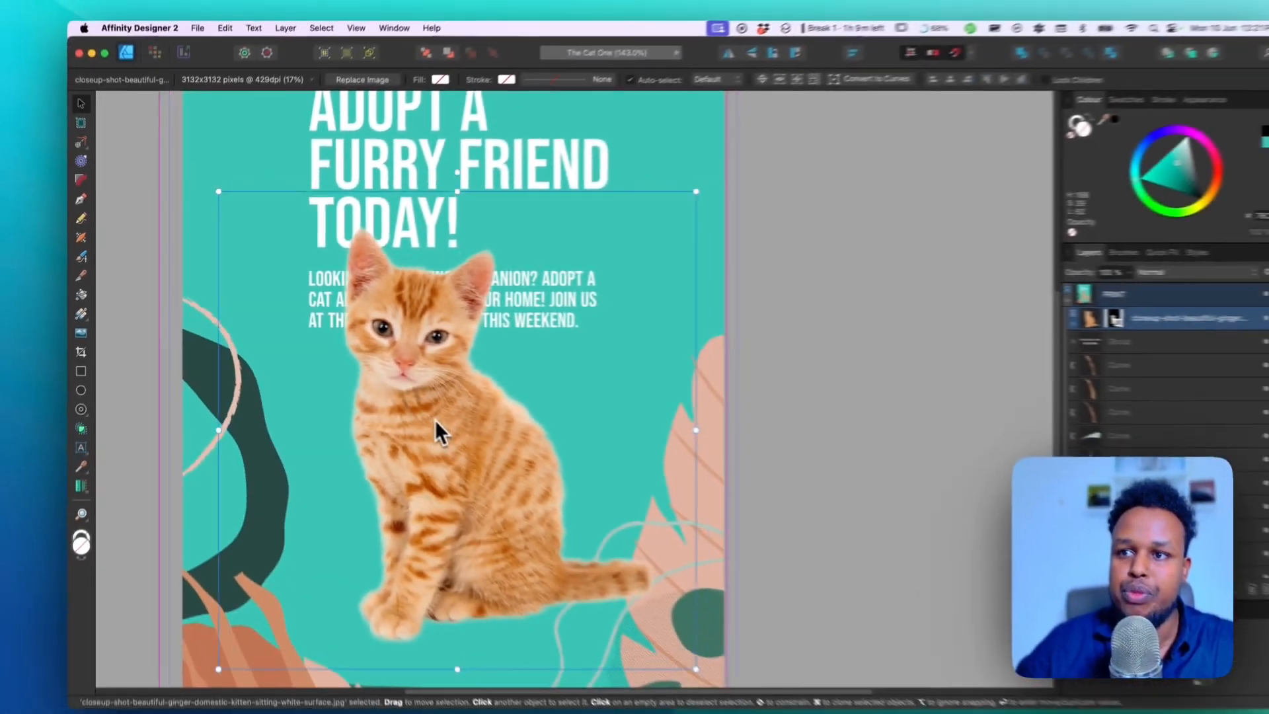
mouse_move(434, 419)
left_mouse_down()
mouse_move(407, 465)
mouse_move(418, 473)
mouse_move(452, 426)
left_mouse_up()
scroll(429, 404, "down", 5)
left_click(642, 368)
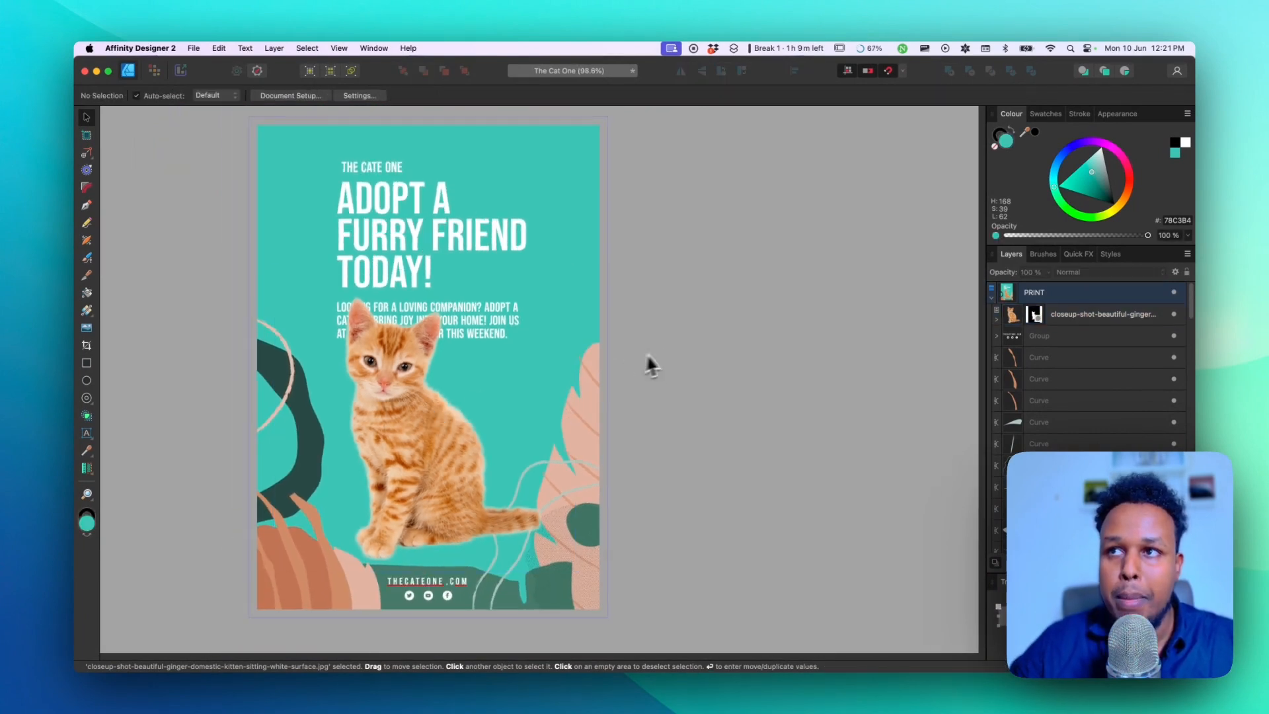
scroll(651, 350, "up", 2)
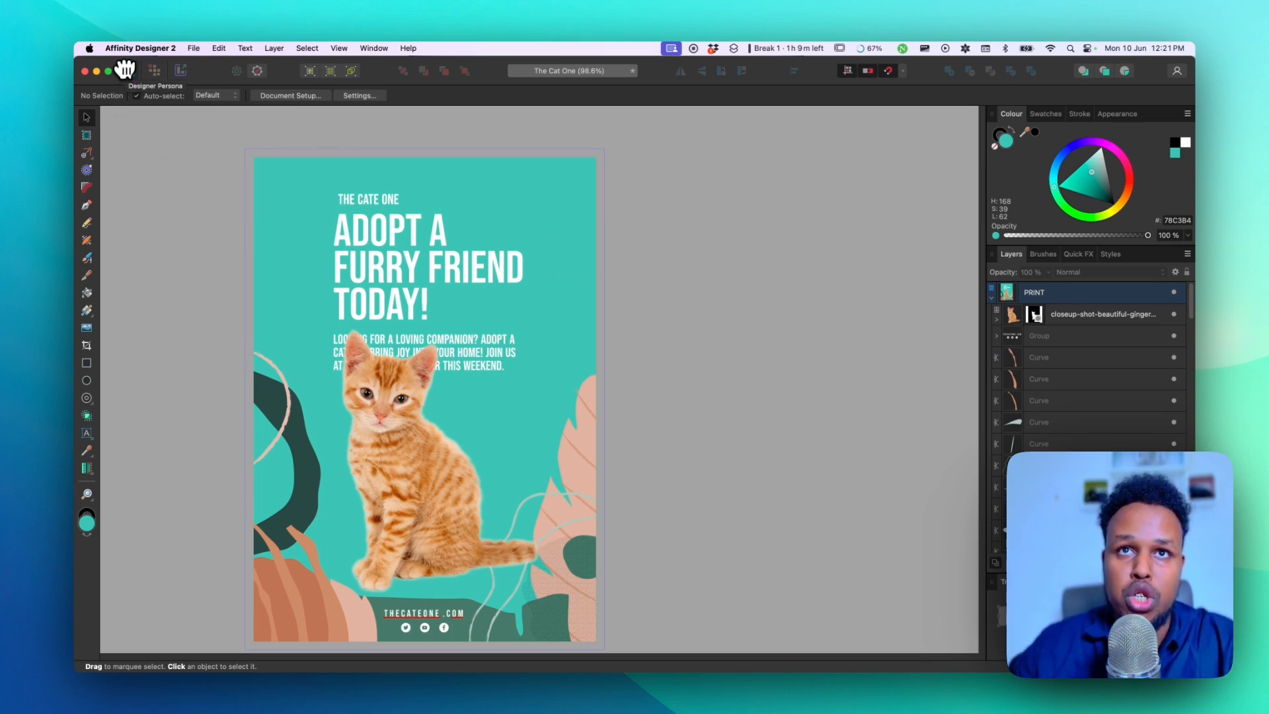
Create a new blank portrait document from a page preset.
left_click(193, 48)
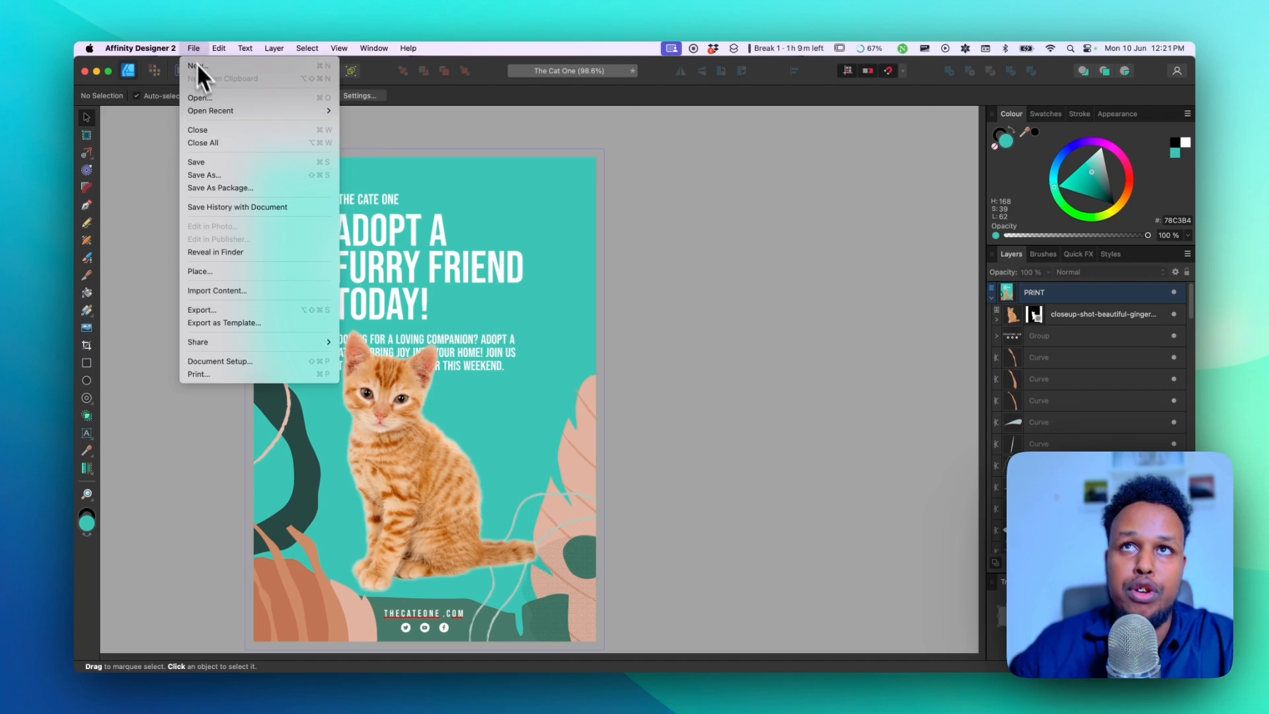
left_click(237, 67)
double_click(365, 284)
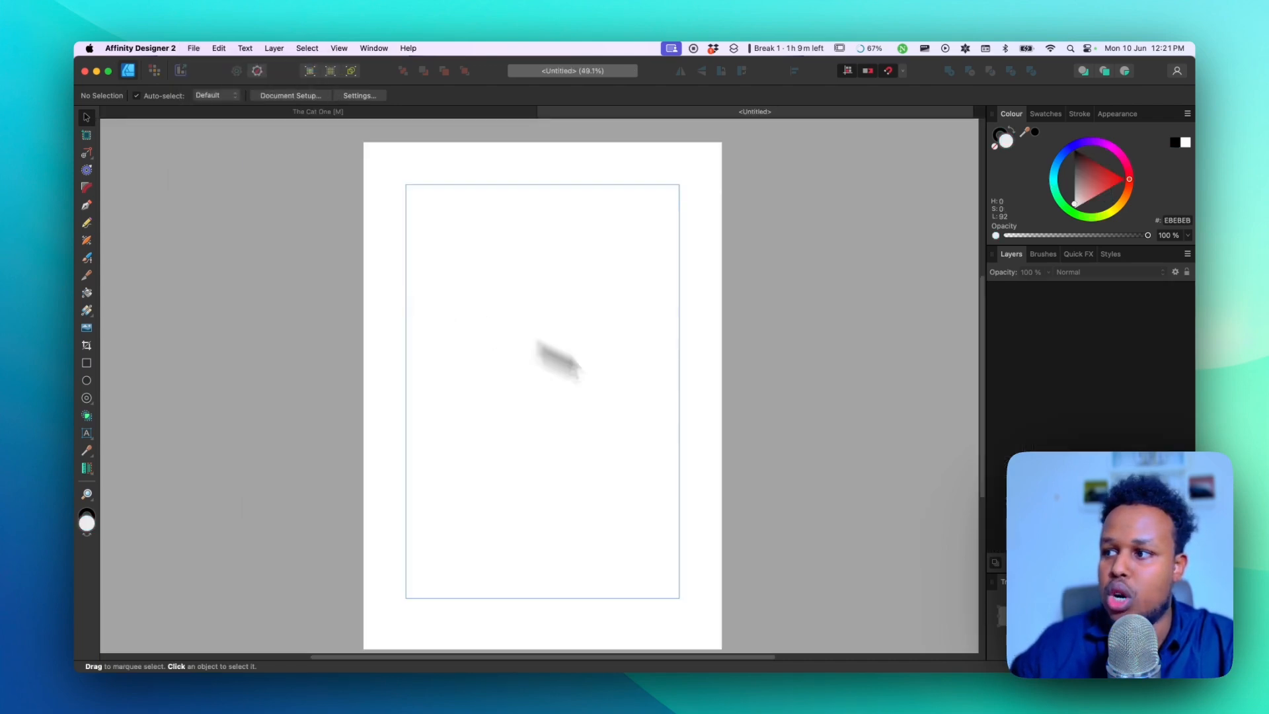
key("space")
left_click_drag(501, 334, 437, 325)
key("super+space")
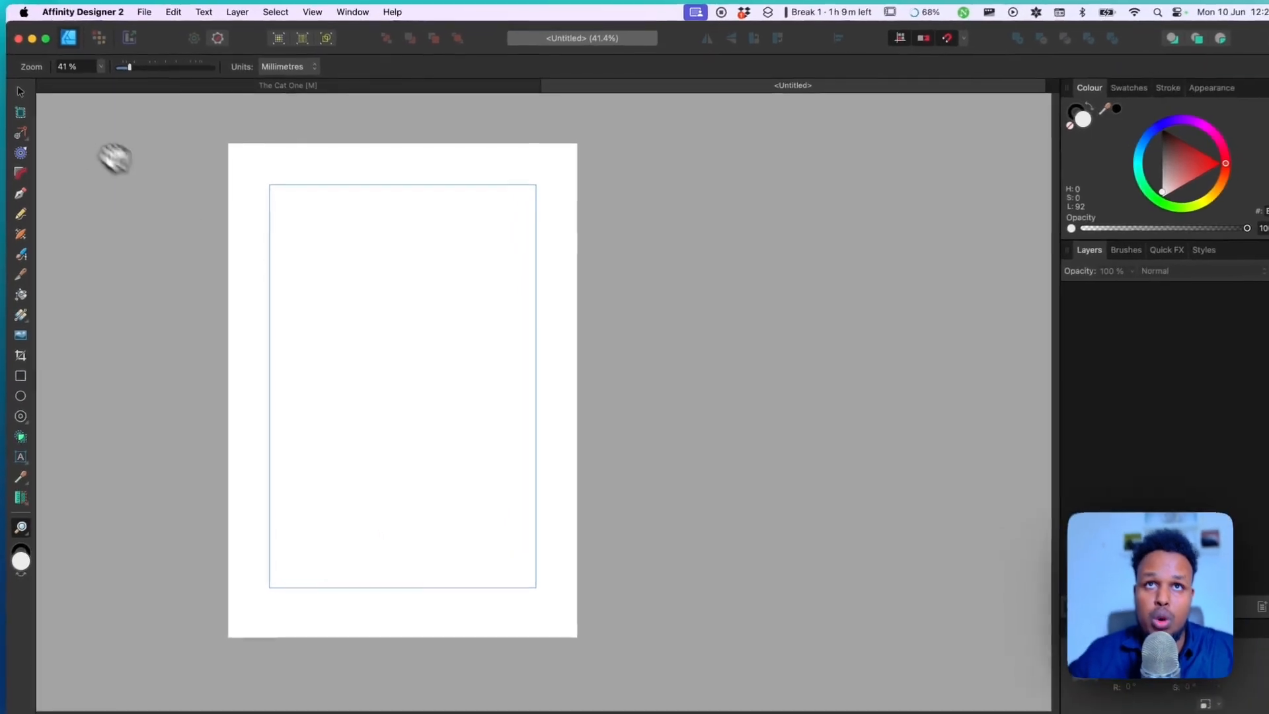
Turn the page into an artboard and insert a second artboard beside it, shortened to a landscape format.
left_click(86, 135)
left_click_drag(225, 141, 578, 641)
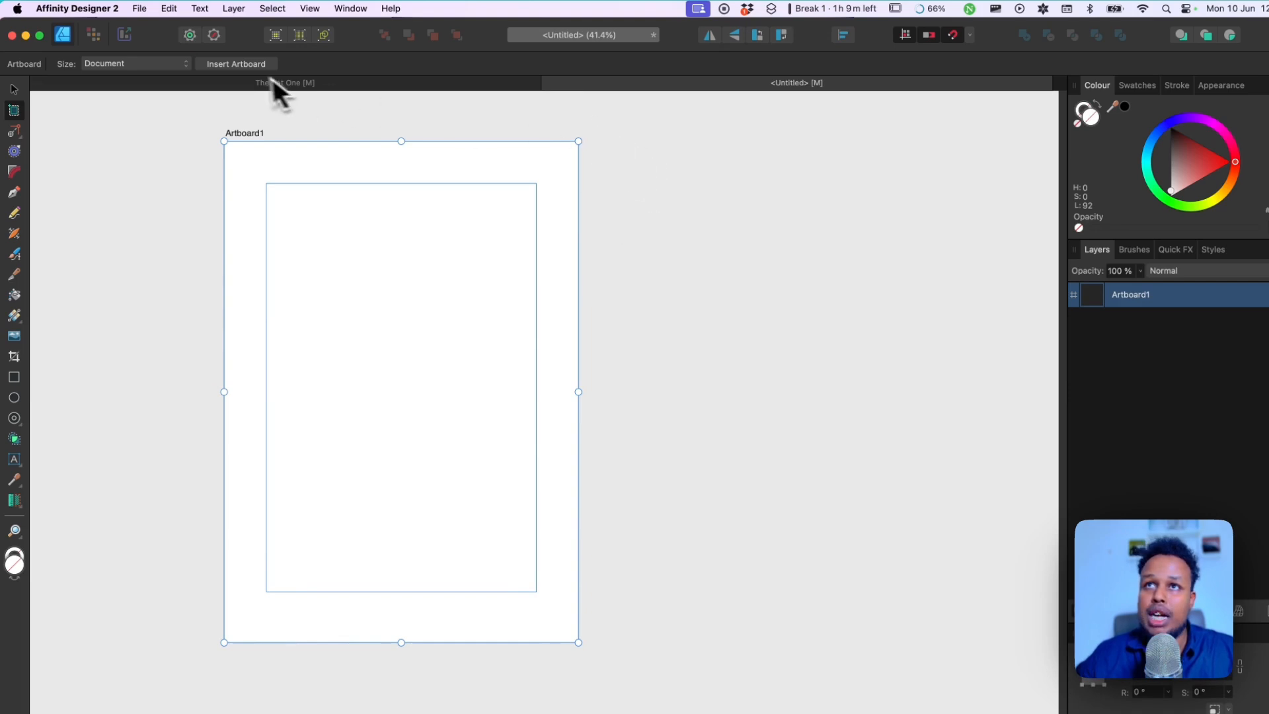
left_click(236, 66)
left_click_drag(785, 637, 768, 390)
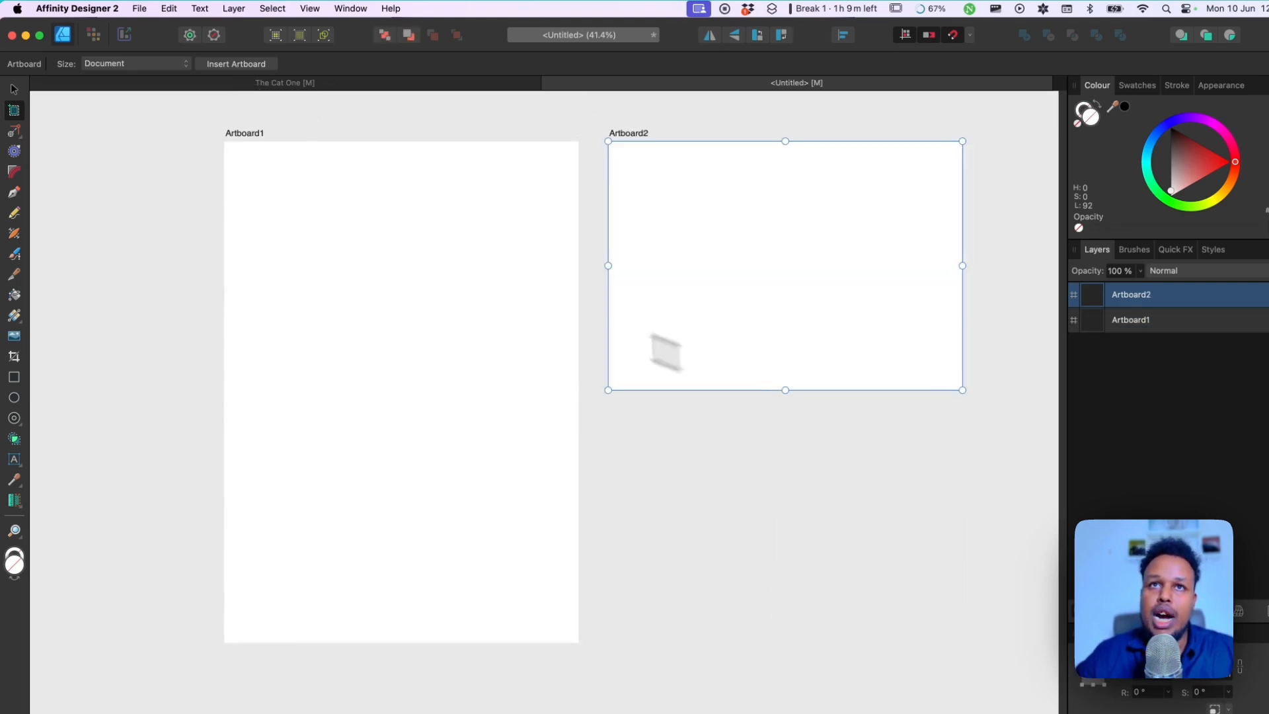
left_click(14, 90)
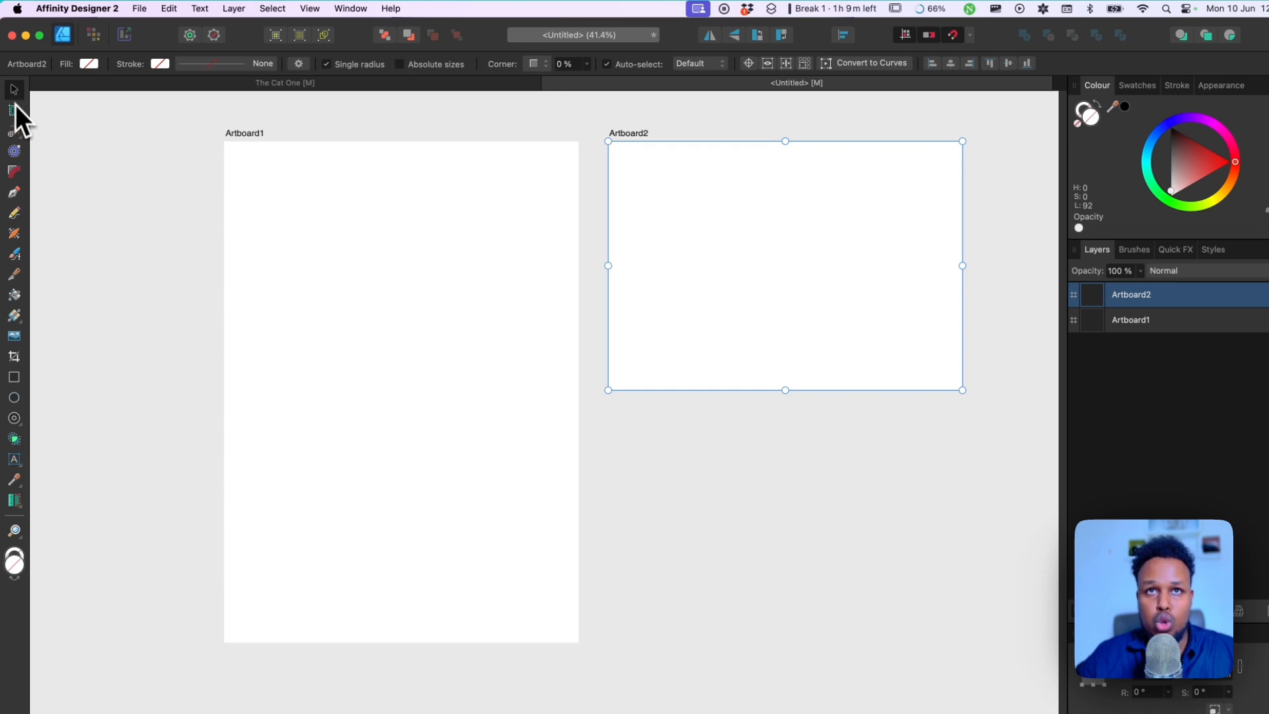
Draw a rectangle in the middle of the first artboard and fill it with cyan (#01BEDB).
scroll(370, 397, "up", 2)
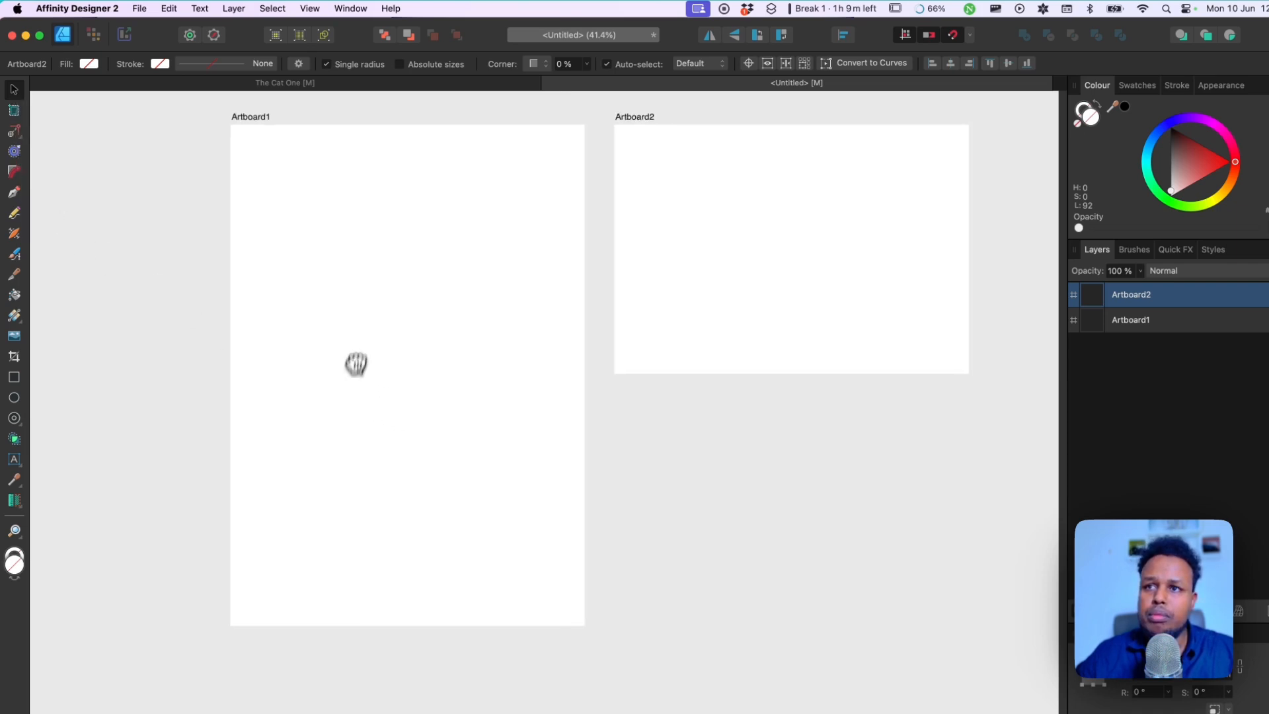
scroll(358, 335, "up", 1)
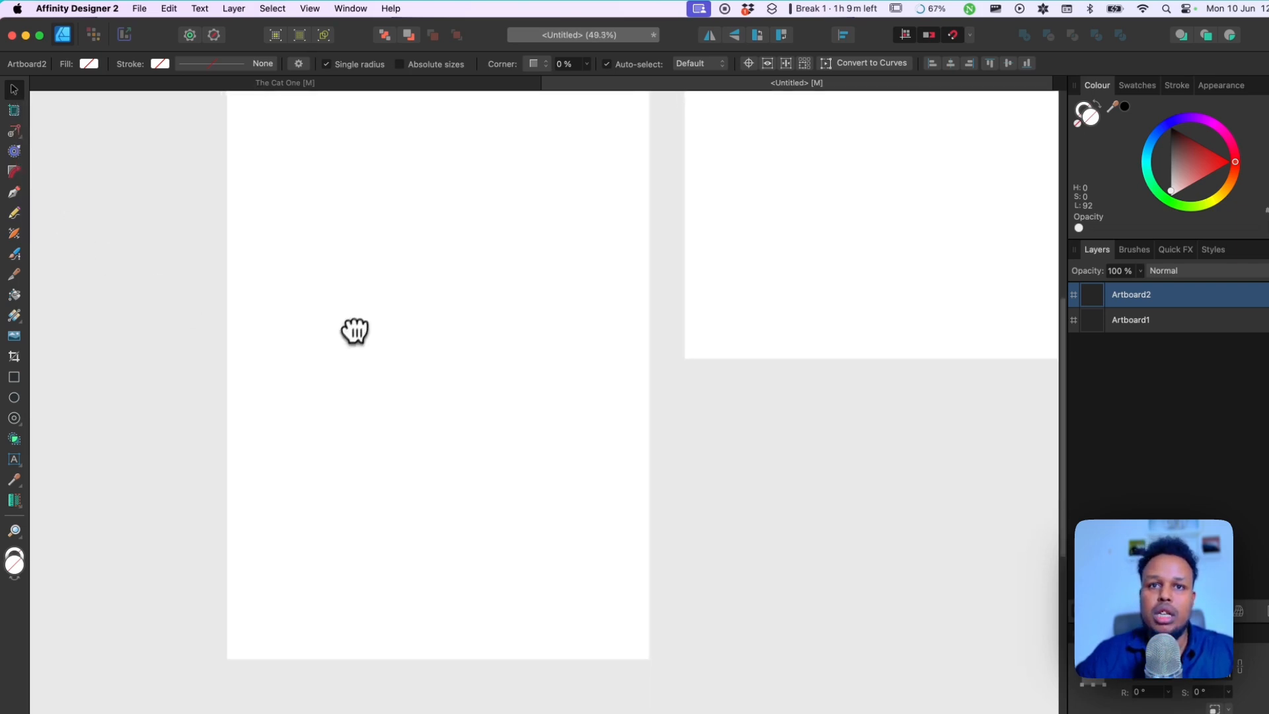
left_click(14, 377)
left_click_drag(322, 307, 489, 473)
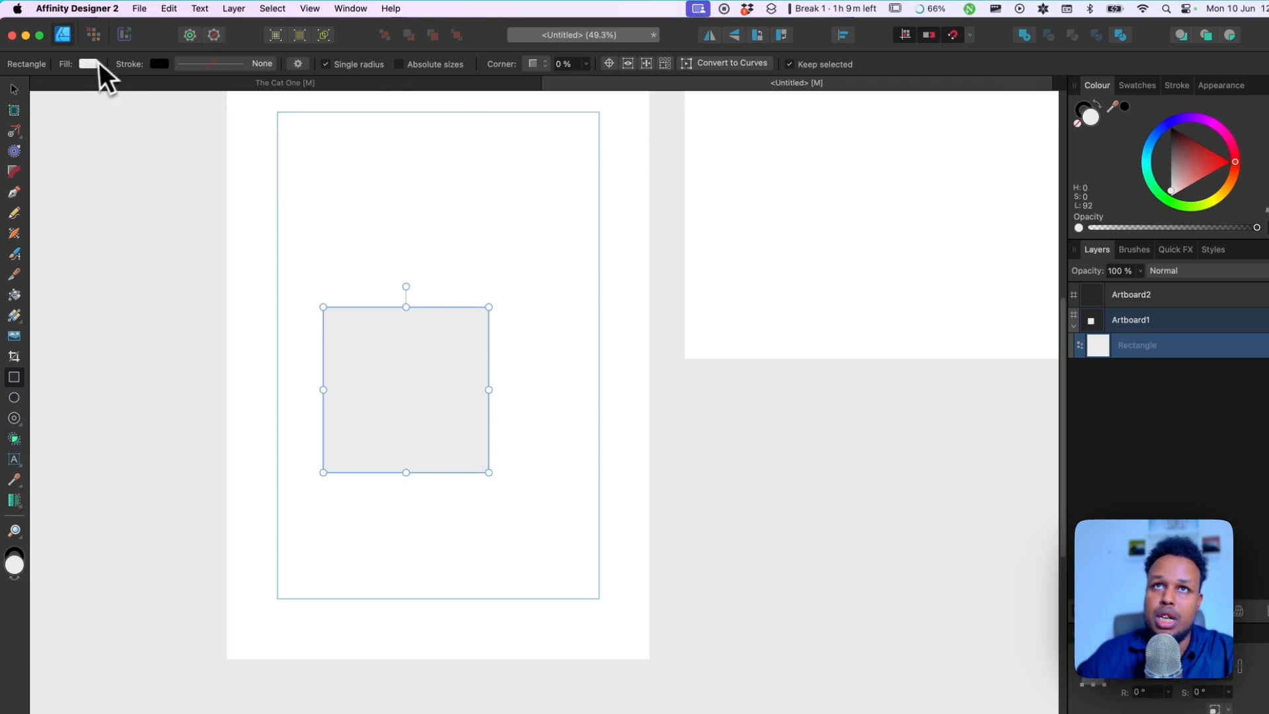
left_click(95, 65)
mouse_move(151, 205)
left_mouse_down()
mouse_move(156, 222)
mouse_move(202, 207)
mouse_move(139, 191)
mouse_move(123, 165)
mouse_move(141, 189)
mouse_move(148, 158)
mouse_move(192, 173)
mouse_move(180, 141)
mouse_move(197, 139)
mouse_move(137, 172)
left_mouse_up()
Give the rectangle a dark blue stroke 14 pt wide and move it down to the lower margin of the artboard.
left_click(157, 63)
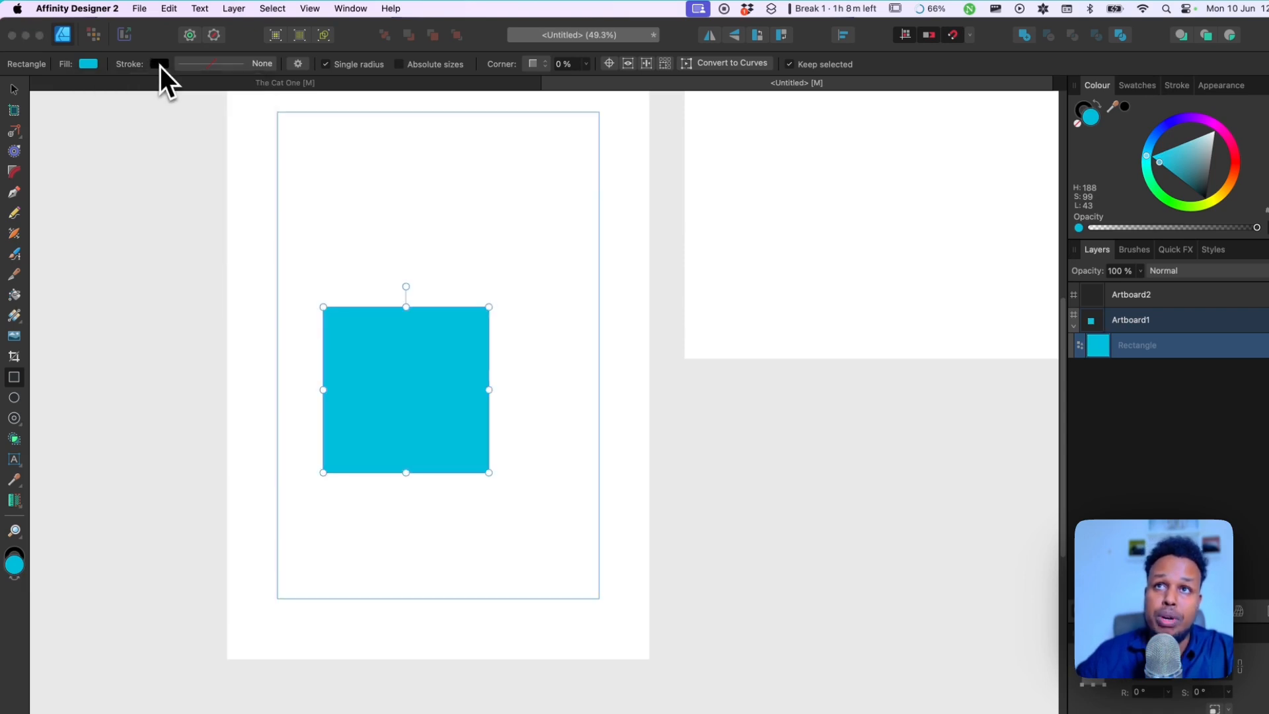
mouse_move(199, 144)
left_mouse_down()
mouse_move(212, 132)
mouse_move(216, 152)
mouse_move(212, 137)
left_mouse_up()
left_click(262, 64)
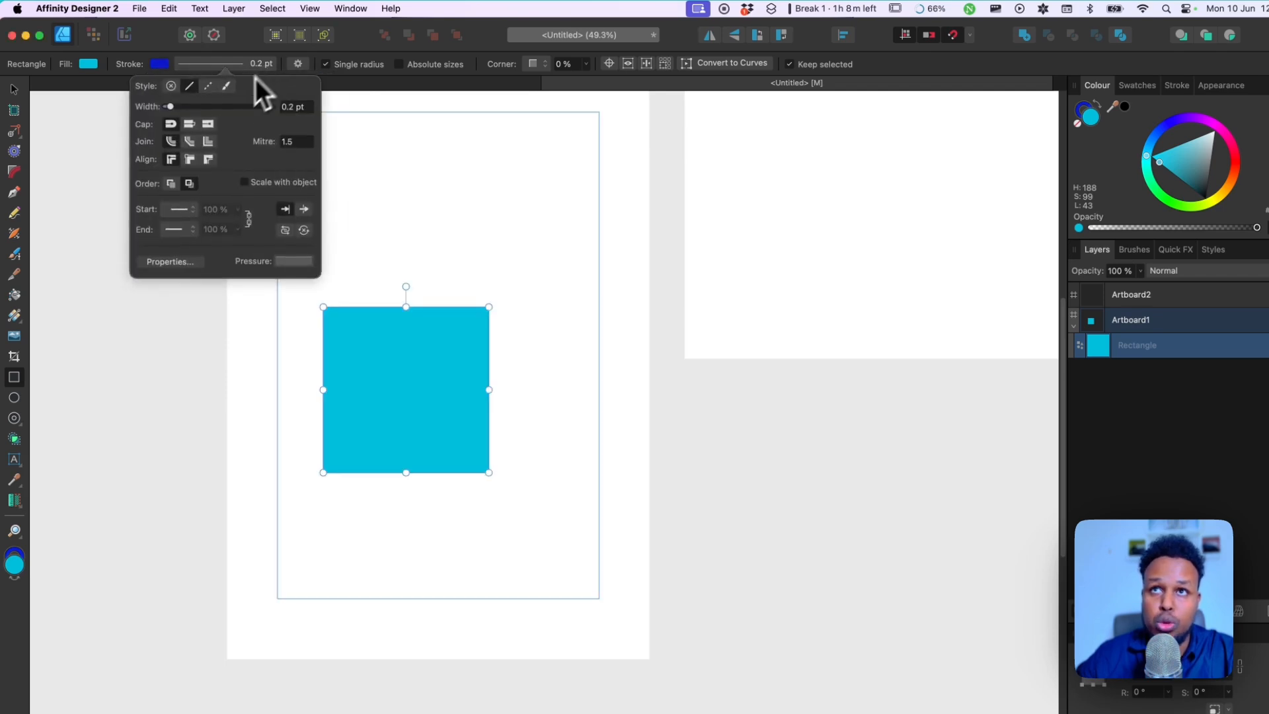
mouse_move(170, 107)
left_mouse_down()
mouse_move(226, 108)
mouse_move(216, 113)
left_mouse_up()
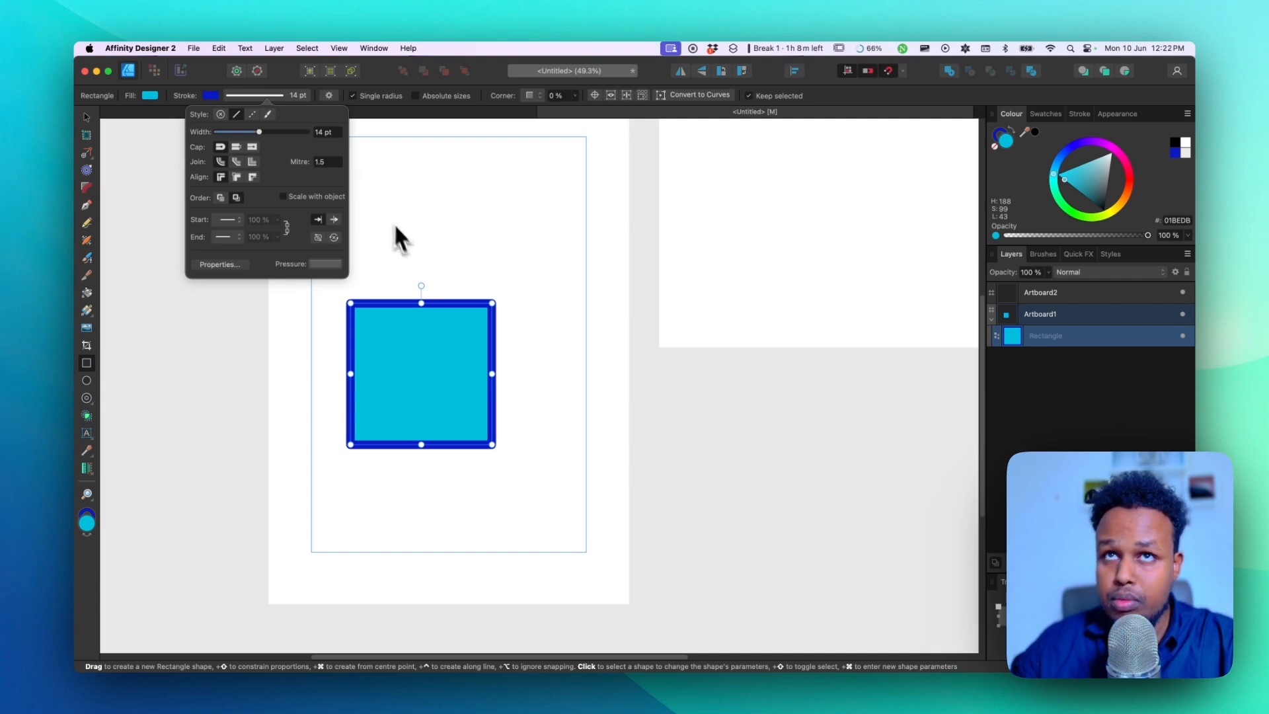
left_click(87, 118)
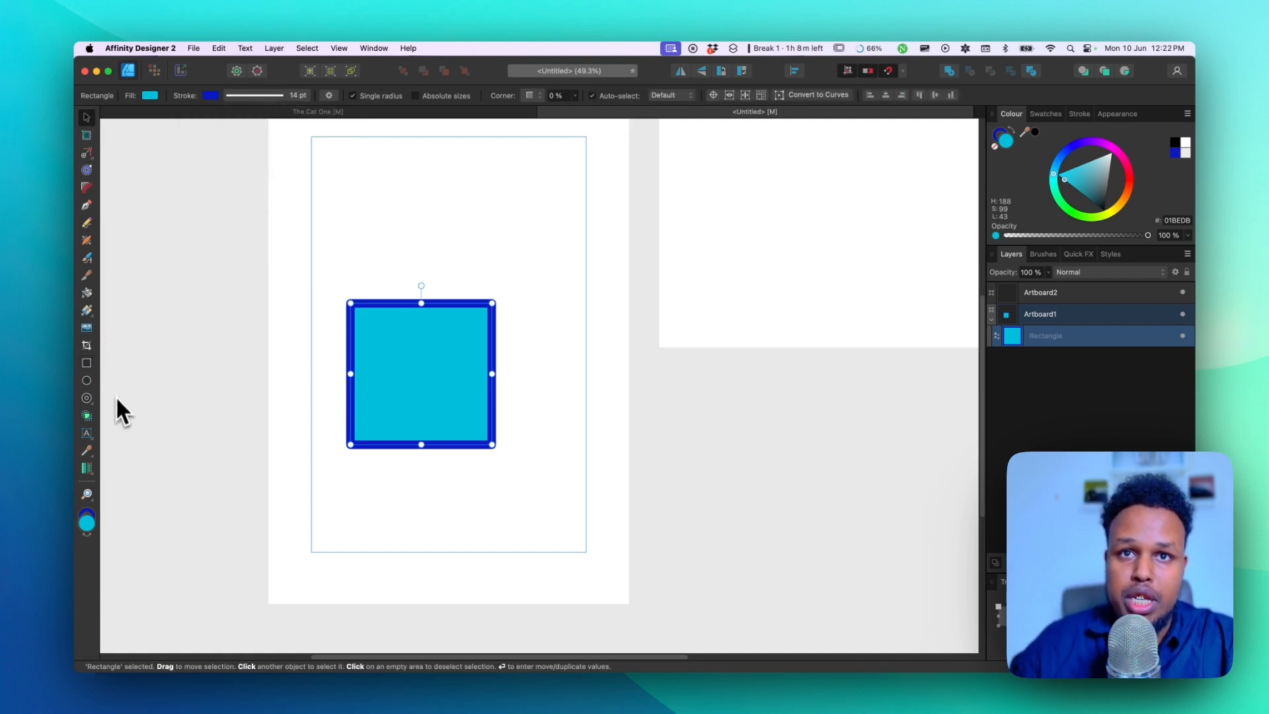
left_click_drag(415, 340, 417, 448)
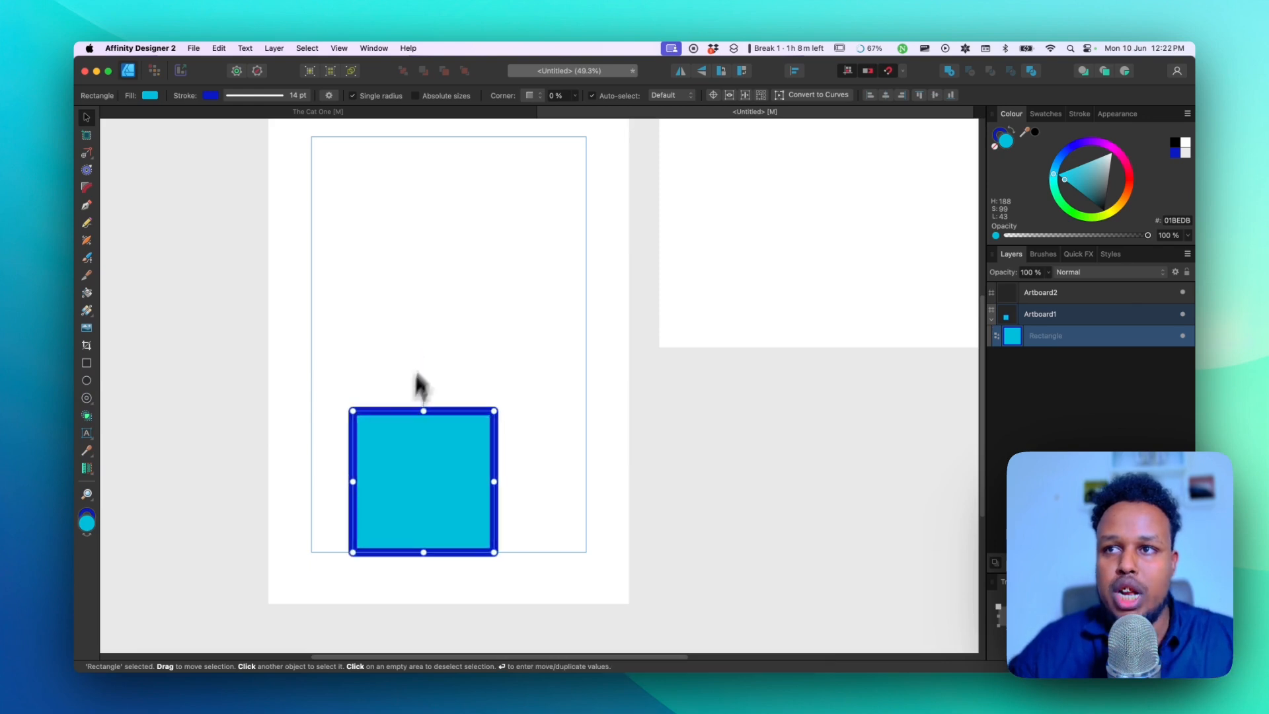
Draw a circular donut shape above the rectangle and remove its stroke.
scroll(433, 284, "up", 1)
scroll(435, 286, "up", 2)
left_click(88, 398)
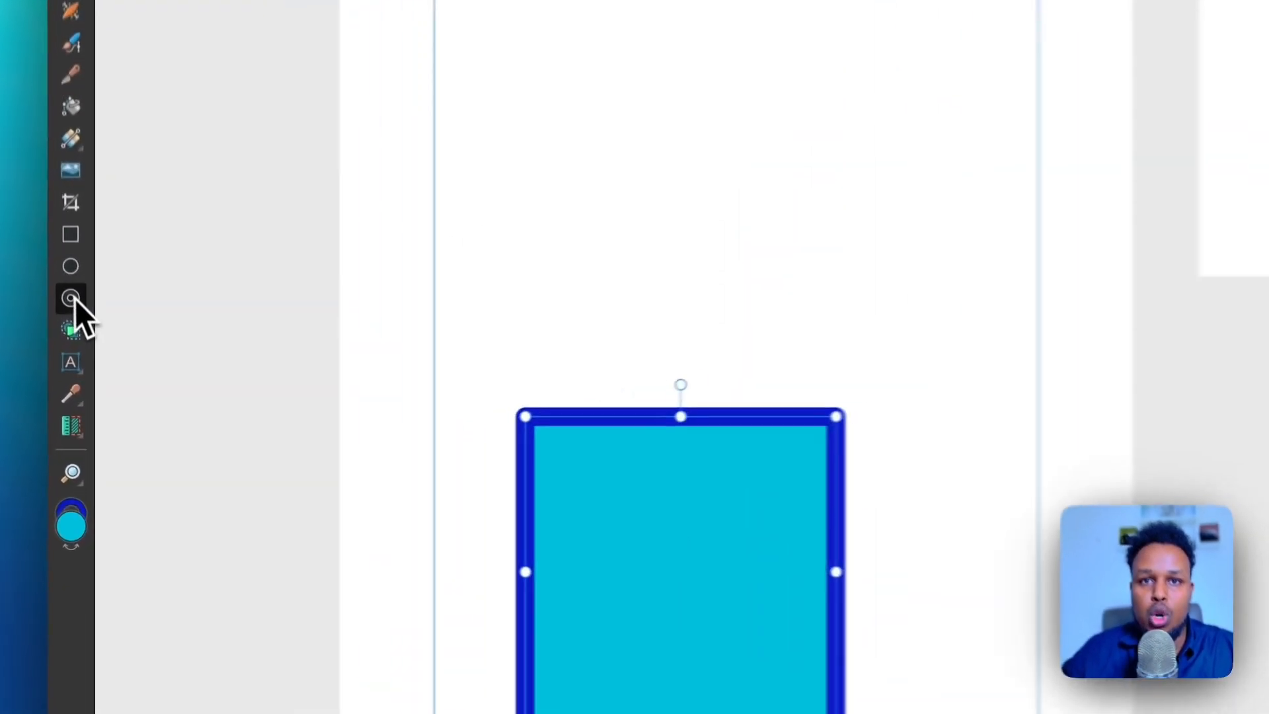
left_click(73, 302)
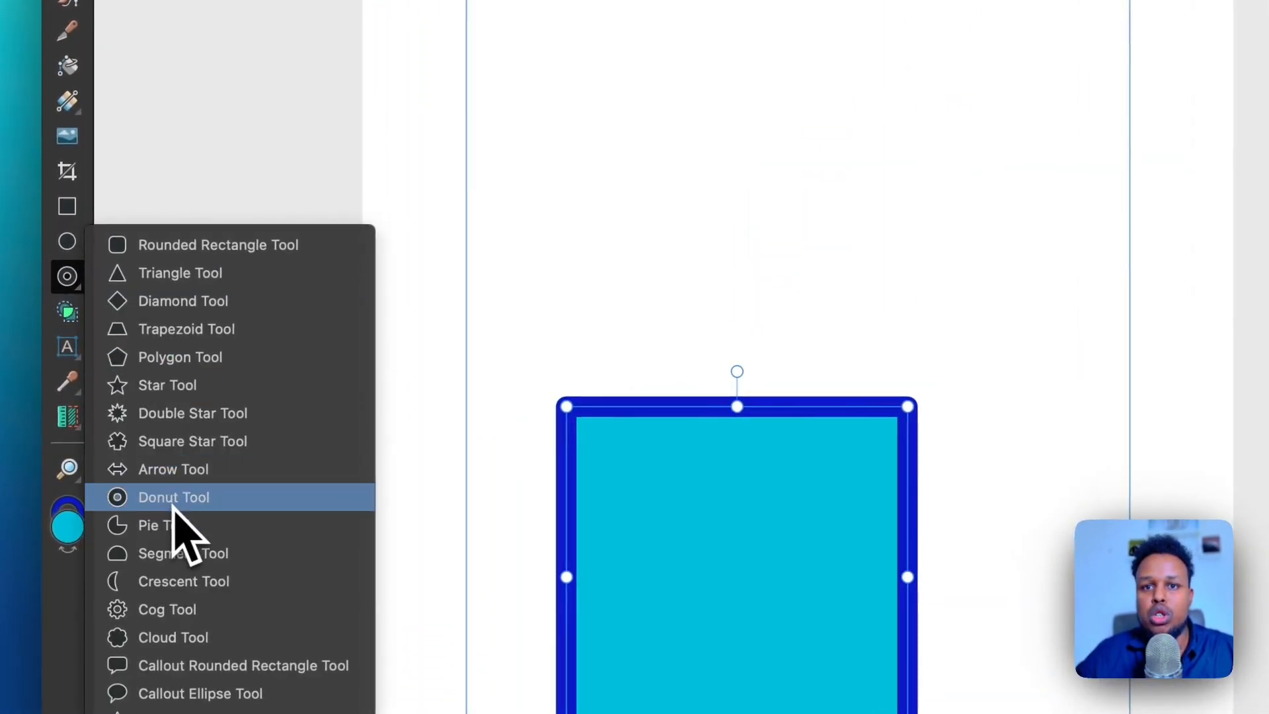
left_click(174, 497)
left_click_drag(539, 236, 830, 547)
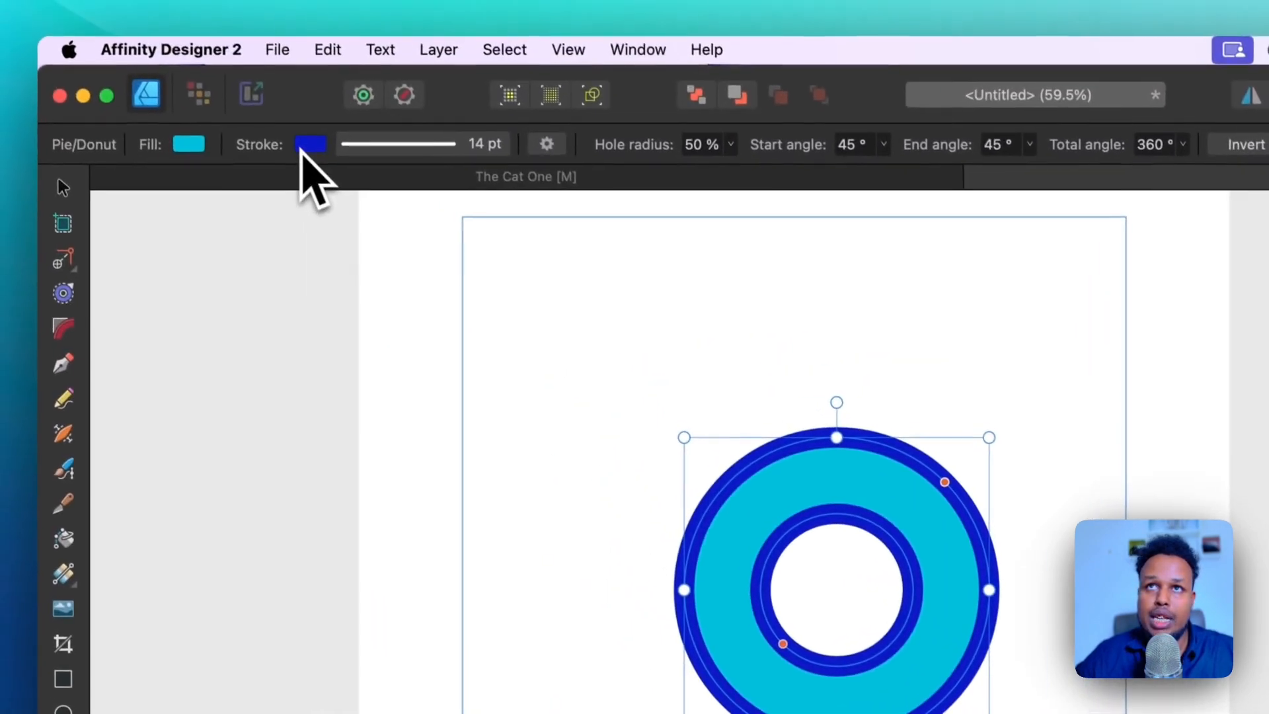
left_click(272, 88)
left_click(340, 176)
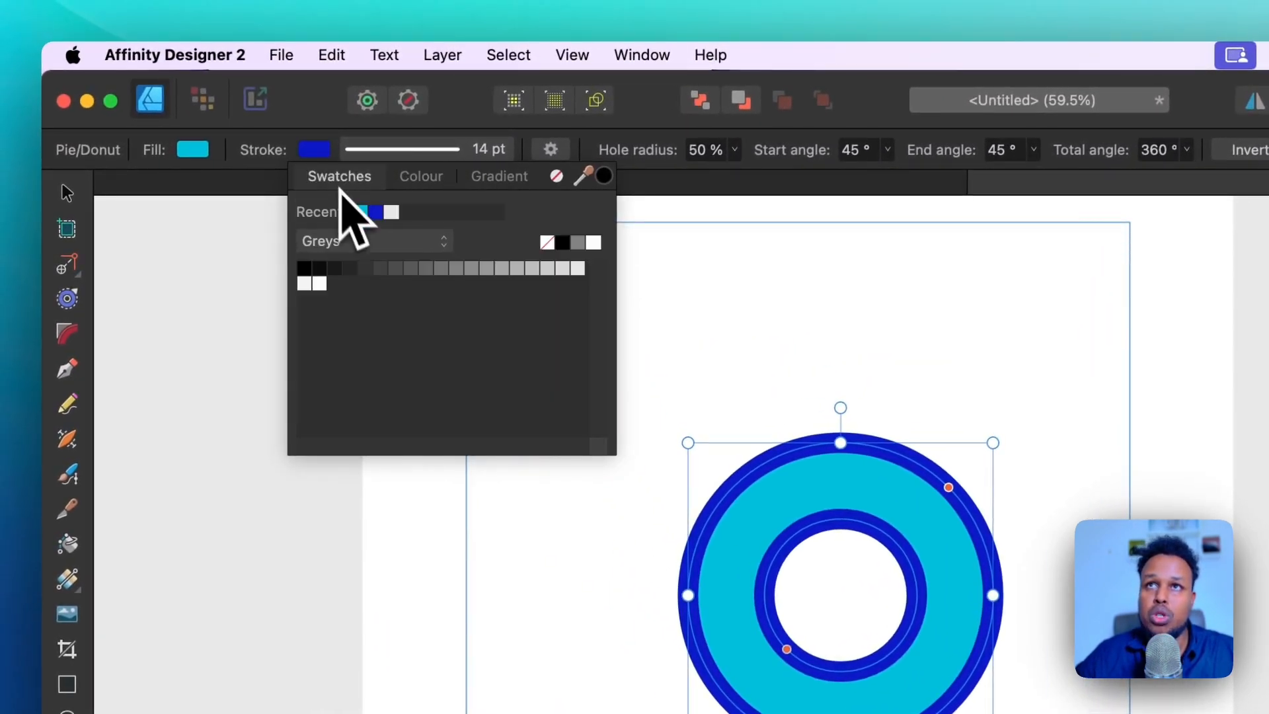
left_click(548, 243)
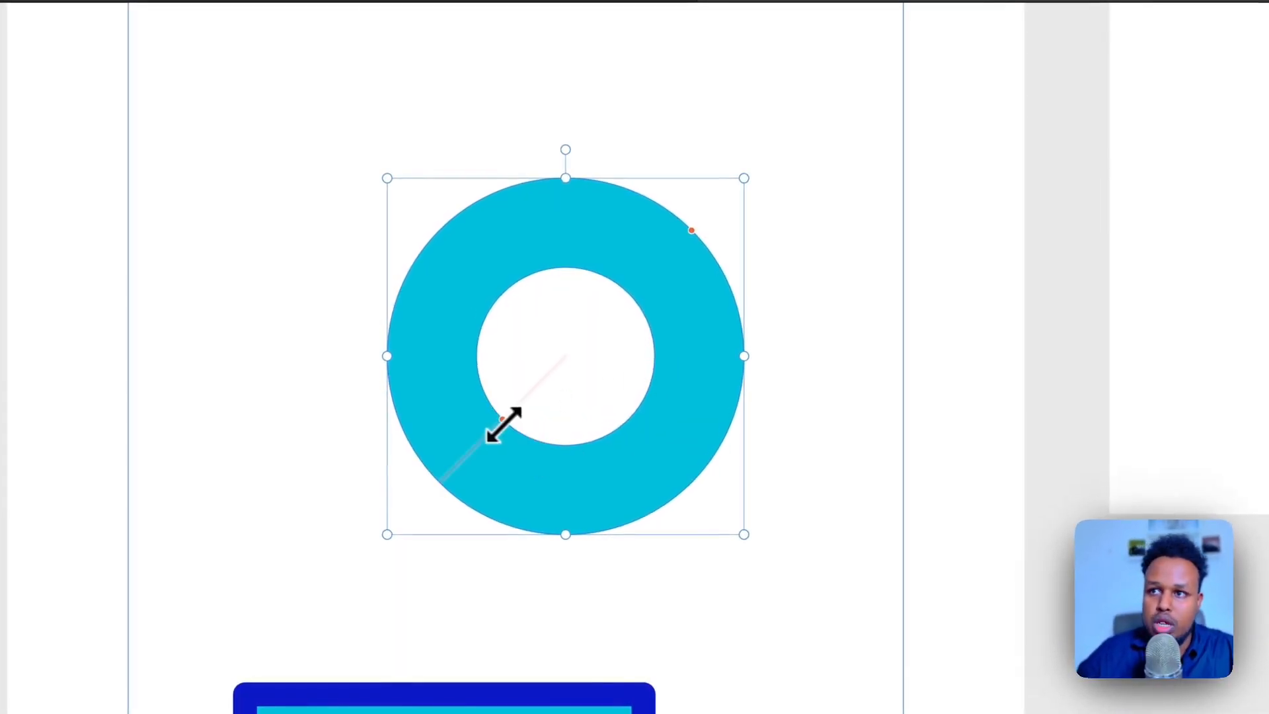
Enlarge the donut's hole and open a quarter-circle gap at the top of the ring.
left_click_drag(502, 423, 482, 439)
key("super+z")
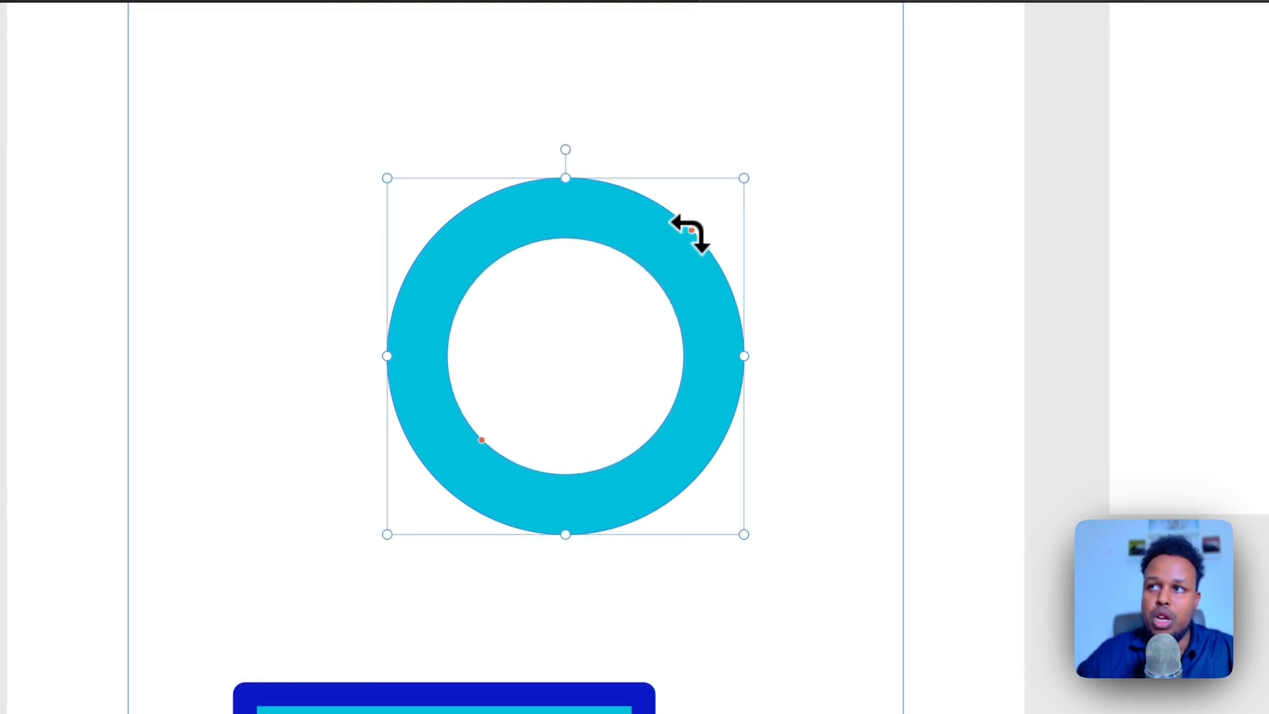
left_click_drag(690, 232, 454, 250)
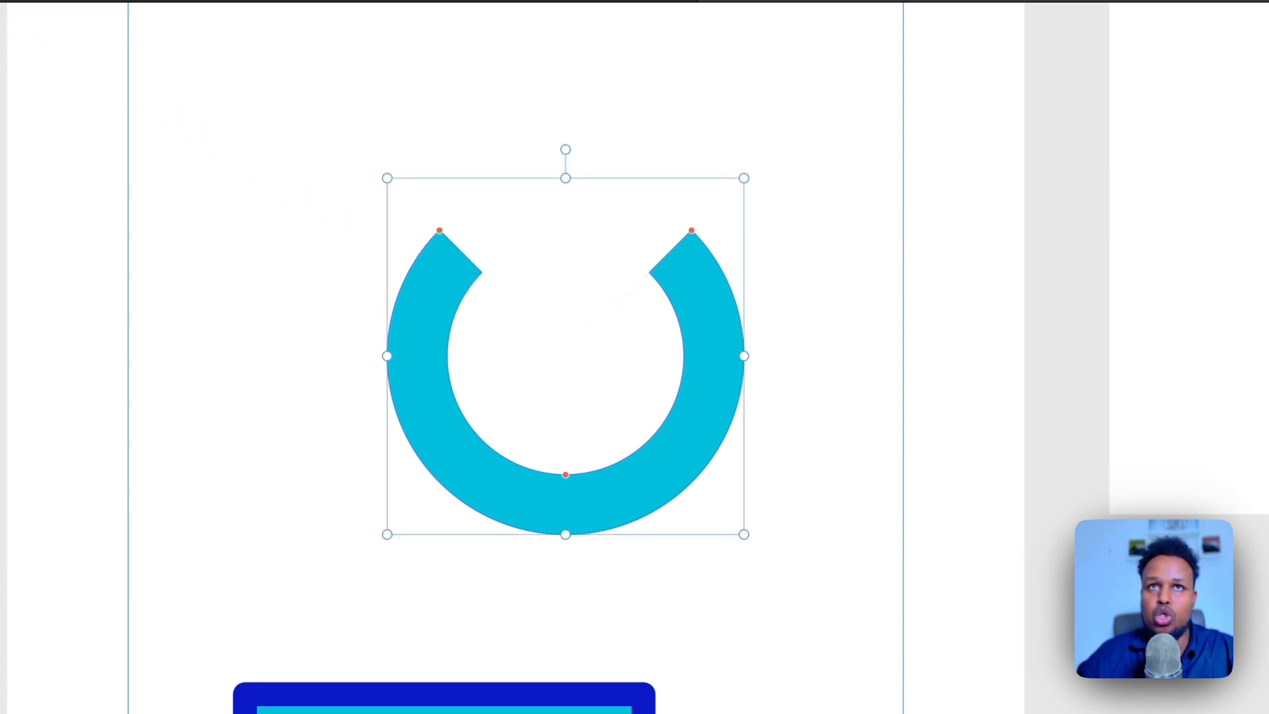
left_click(412, 158)
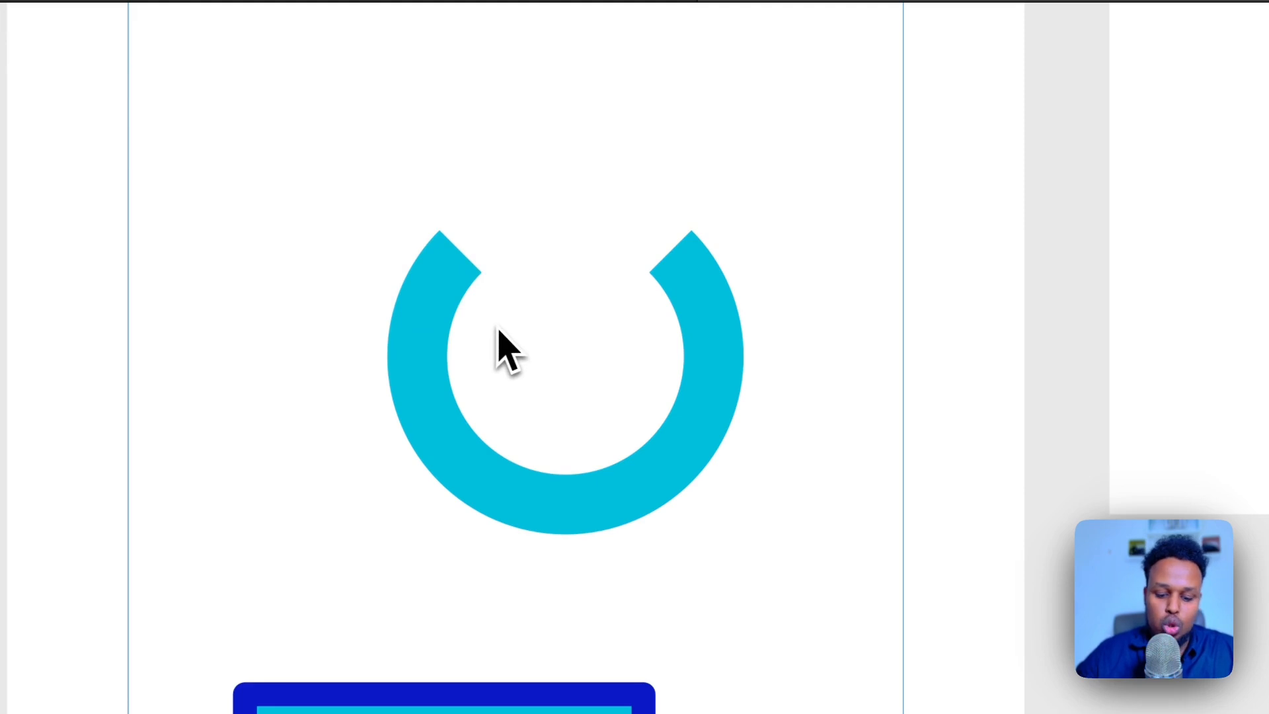
Make the hole of the open donut smaller to thicken its band, leaving the shape selected.
key("super+c")
left_click(420, 321)
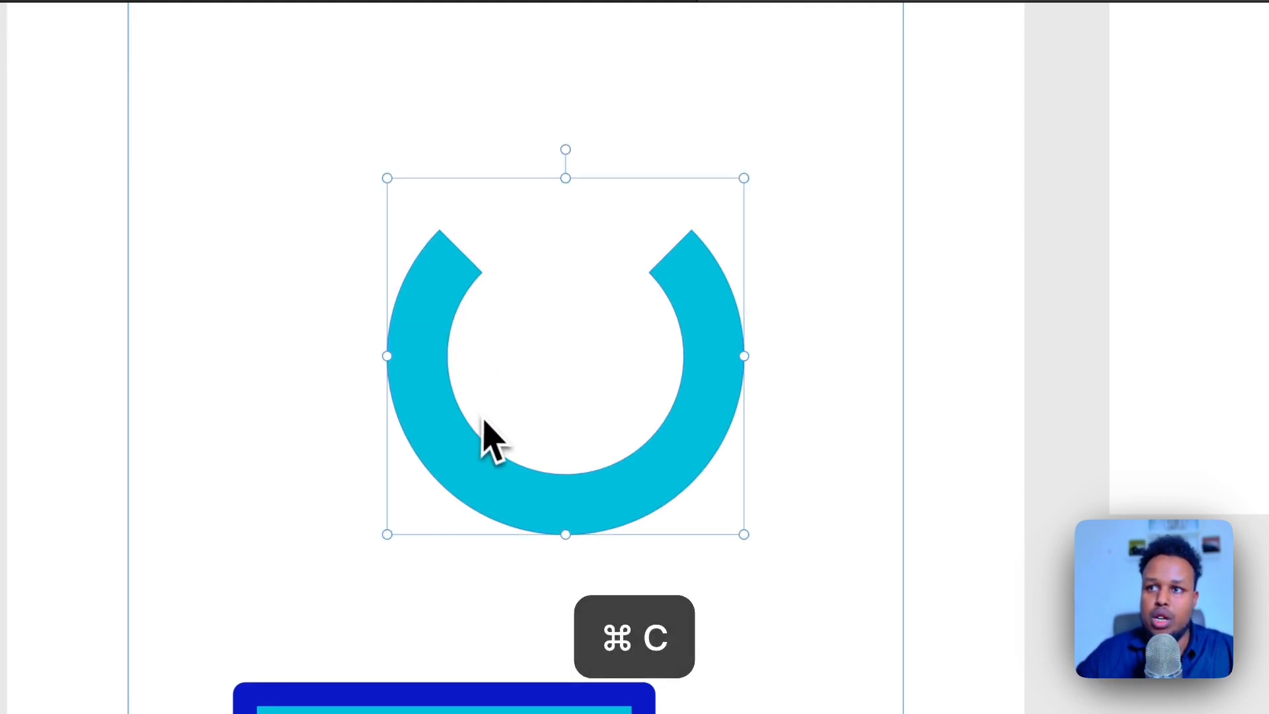
left_click_drag(558, 470, 565, 445)
left_click(434, 202)
left_click(421, 309)
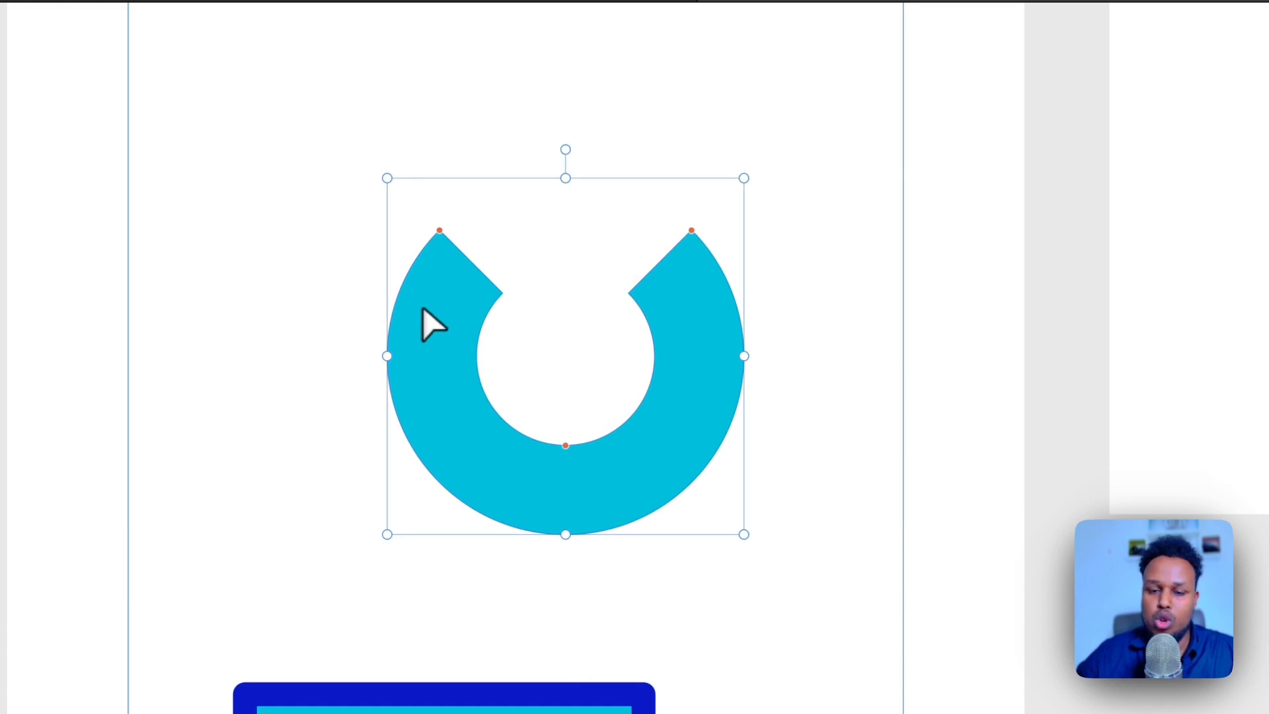
Duplicate the open donut in place and adjust the copy's start and end angles to fill the gap at the top.
key("super+c")
key("super+v")
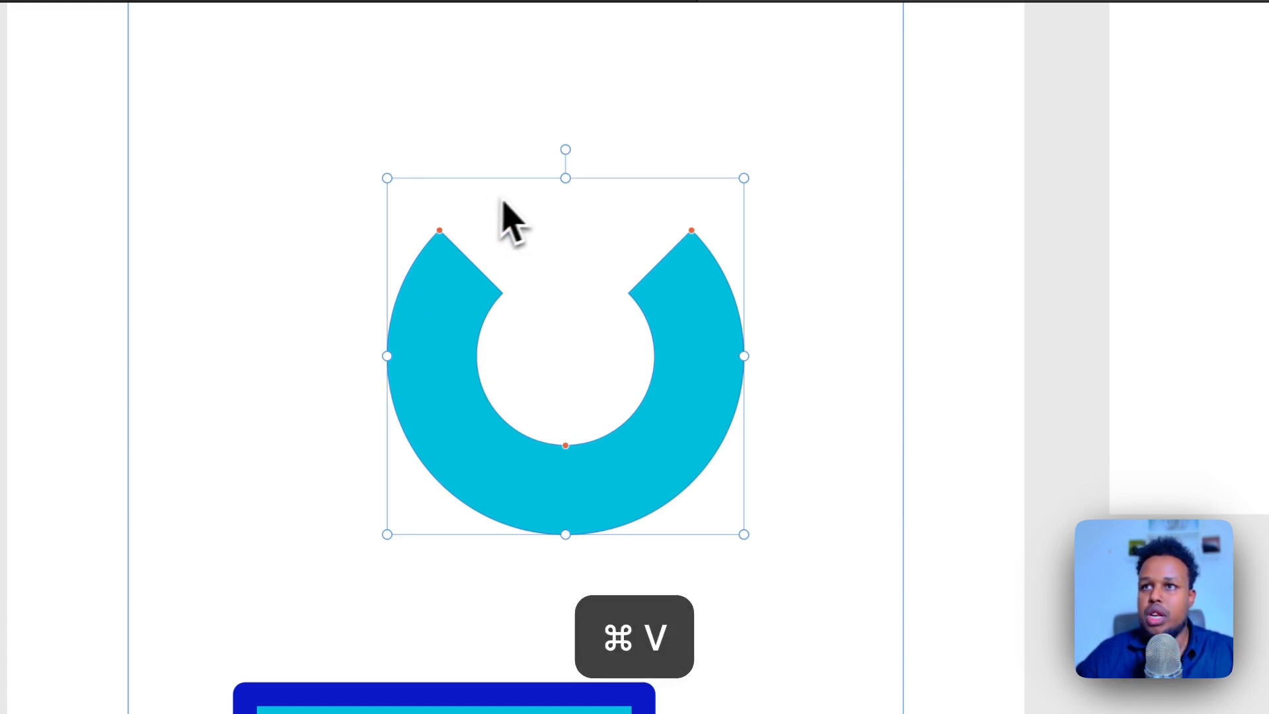
left_click_drag(440, 230, 475, 251)
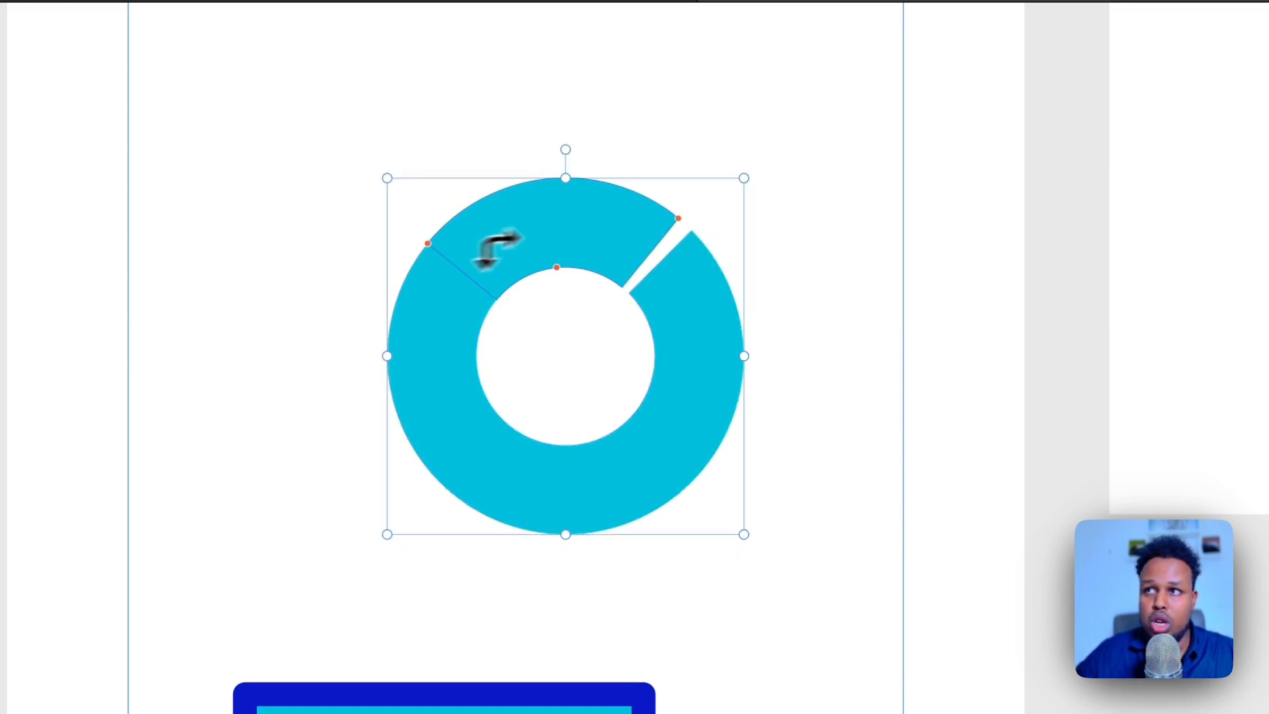
left_click_drag(677, 222, 691, 230)
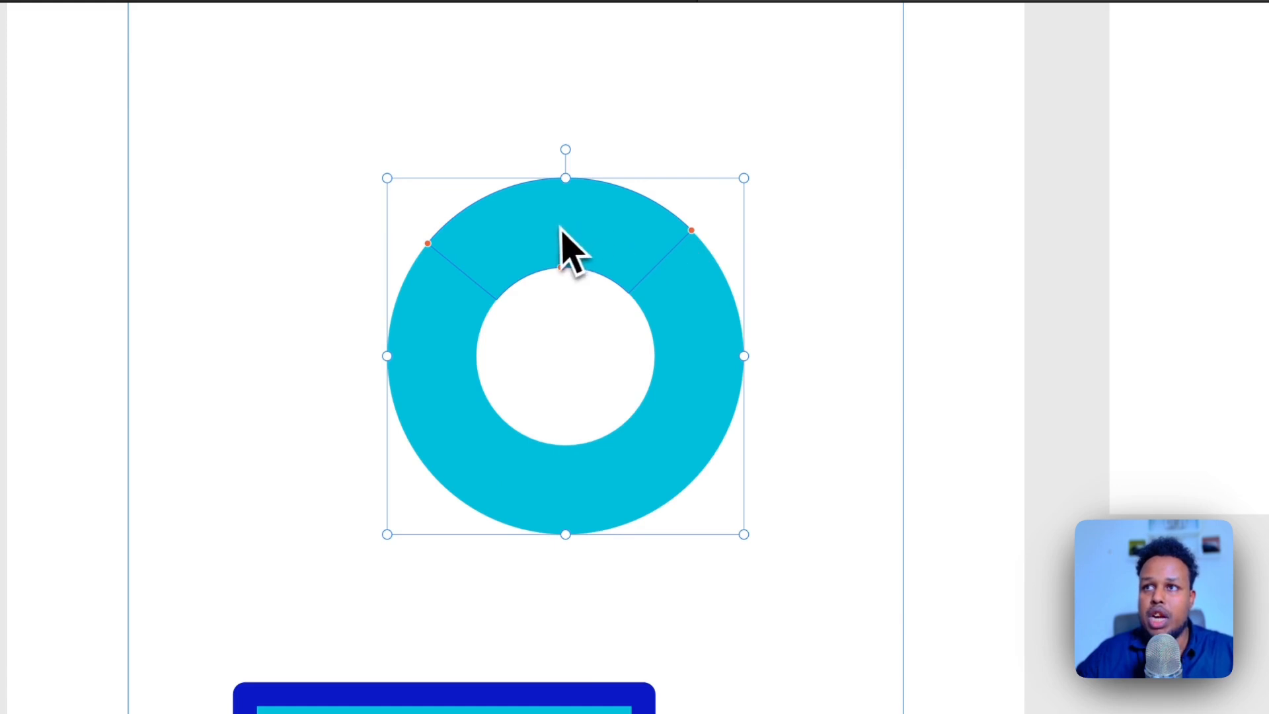
Fill the donut's top segment with yellow (#DCEA22) and deselect it.
left_click(90, 2)
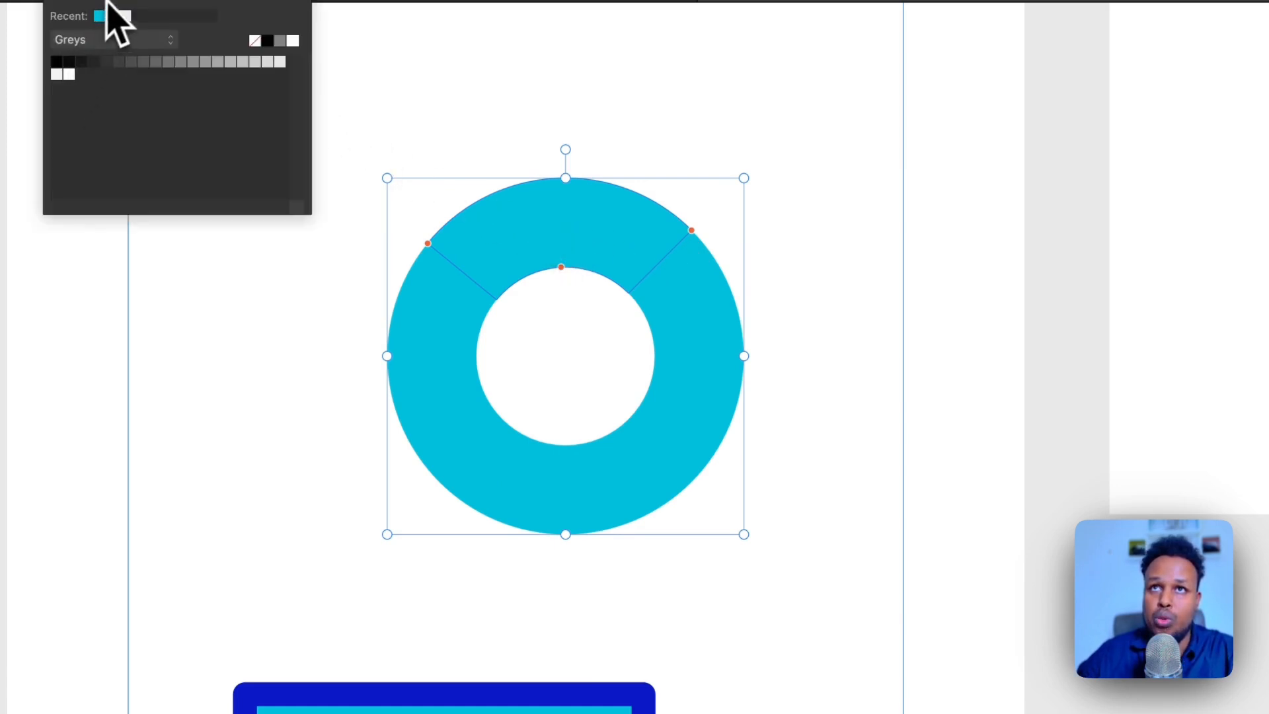
left_click(169, 3)
mouse_move(119, 118)
left_mouse_down()
mouse_move(148, 204)
mouse_move(220, 198)
mouse_move(189, 156)
mouse_move(210, 160)
mouse_move(201, 177)
mouse_move(212, 155)
mouse_move(205, 166)
mouse_move(193, 149)
left_mouse_up()
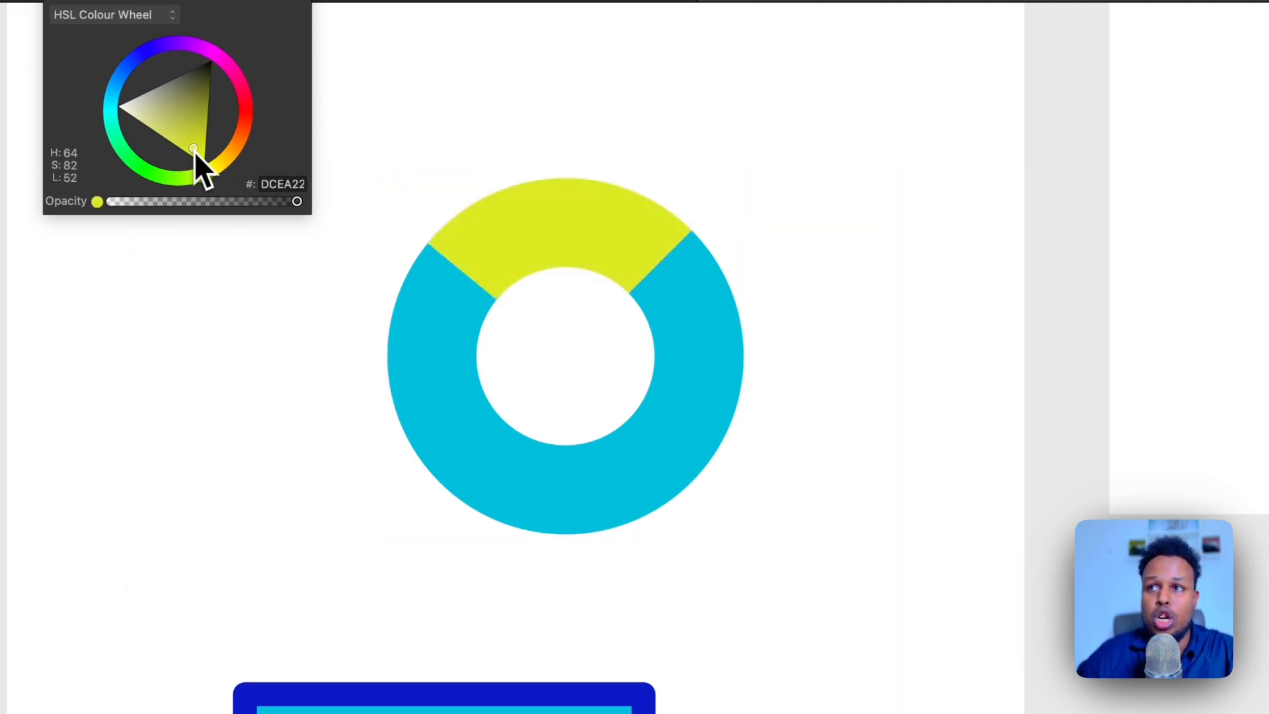
left_click(529, 171)
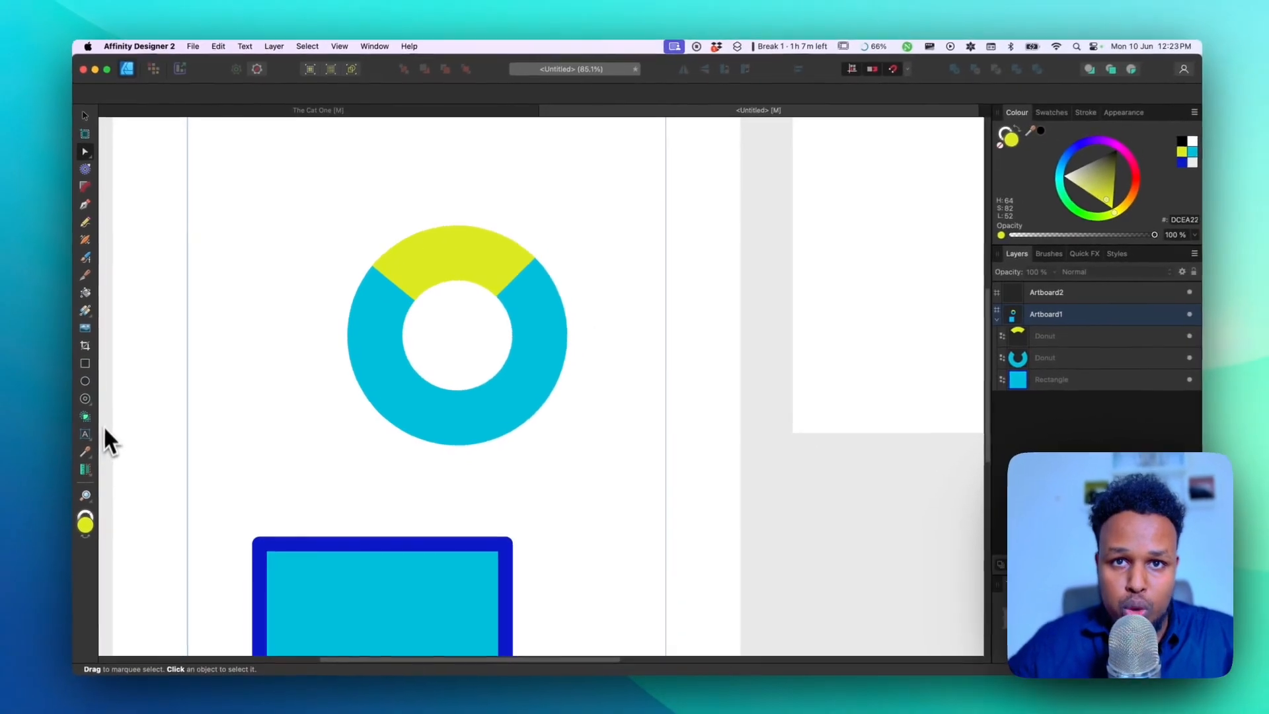
Recolour the donut's top segment with the dark blue sampled from the rectangle's stroke.
left_click(414, 270)
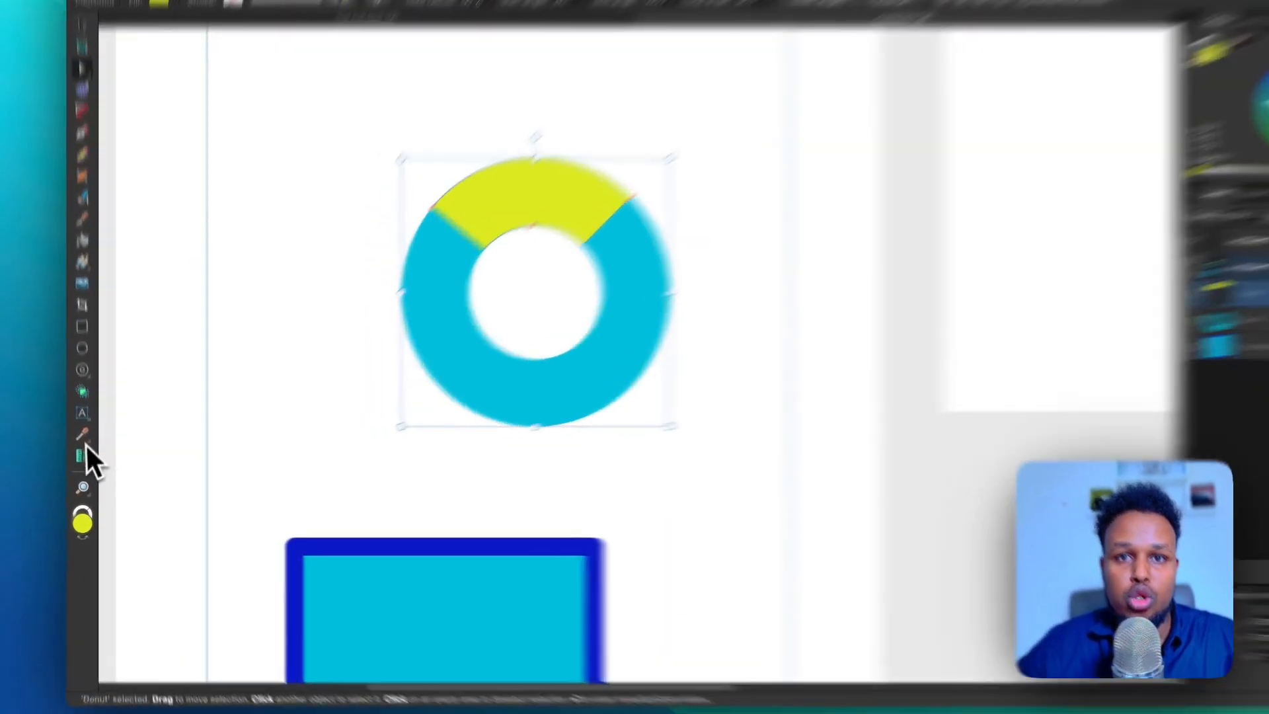
left_click(86, 450)
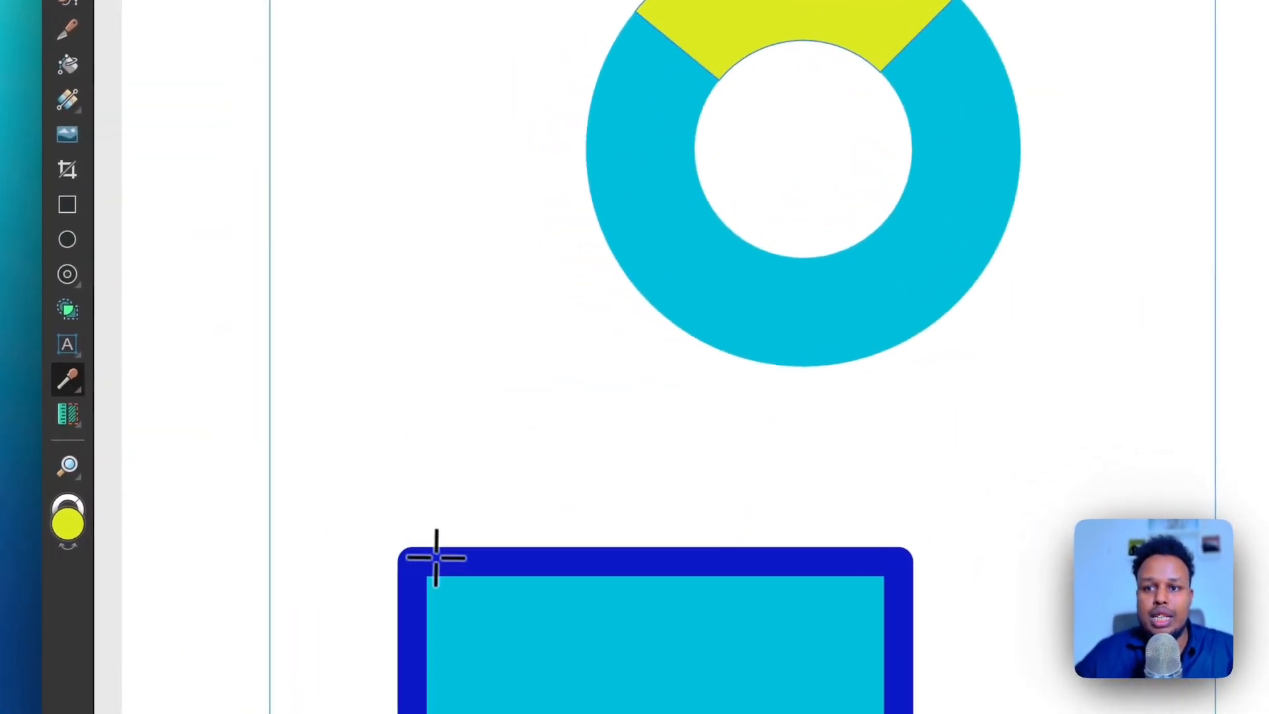
left_click(272, 541)
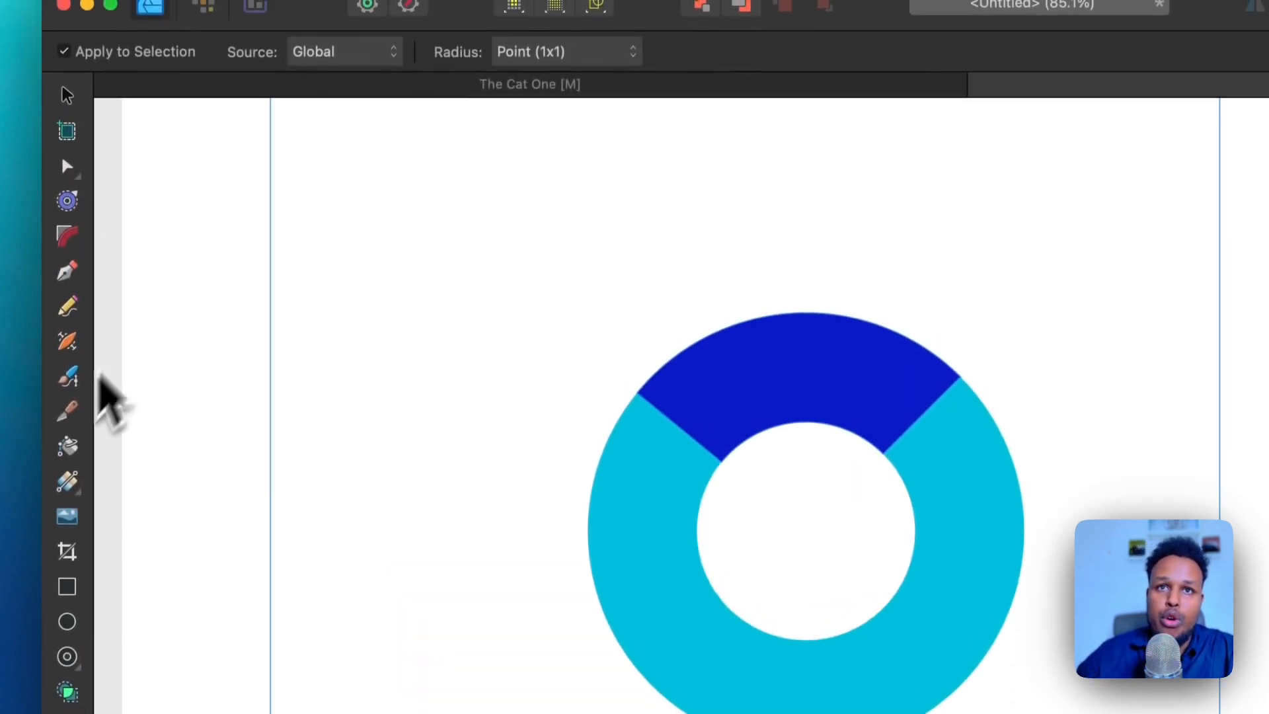
Try to vary the outline thickness of the donut's dark blue top segment with the Stroke Width tool.
left_click(69, 345)
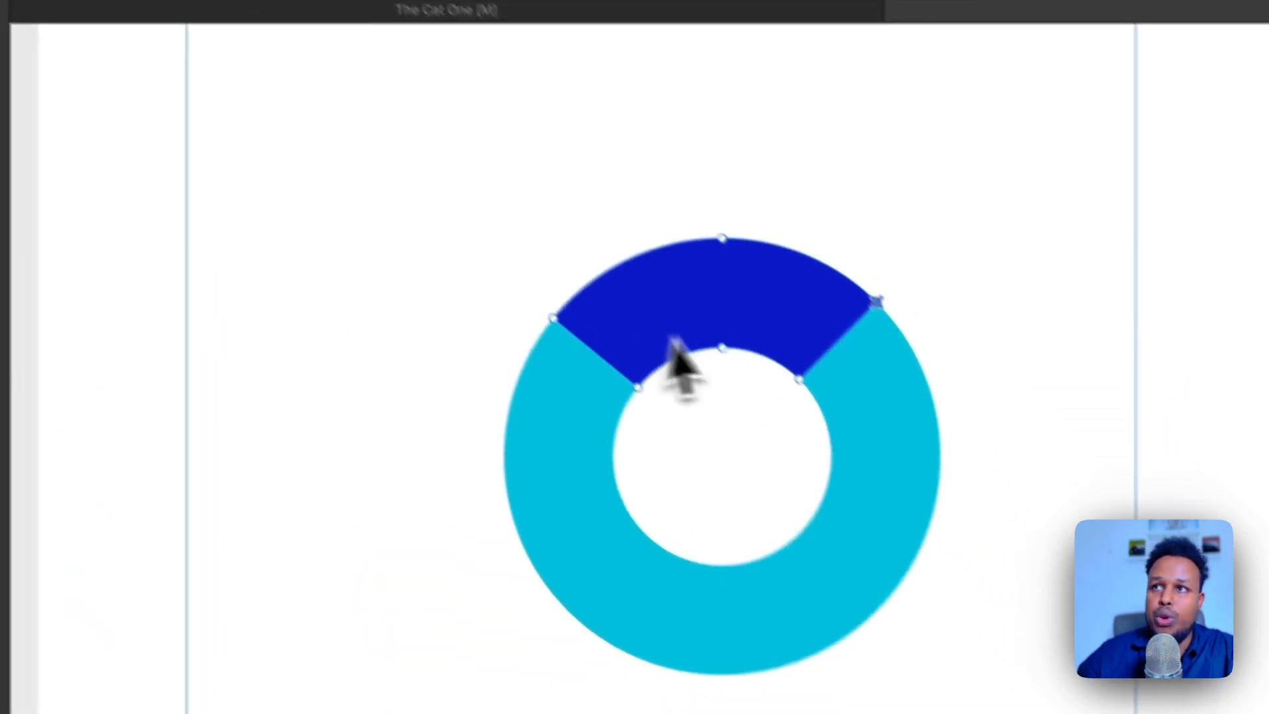
left_click_drag(677, 198, 678, 157)
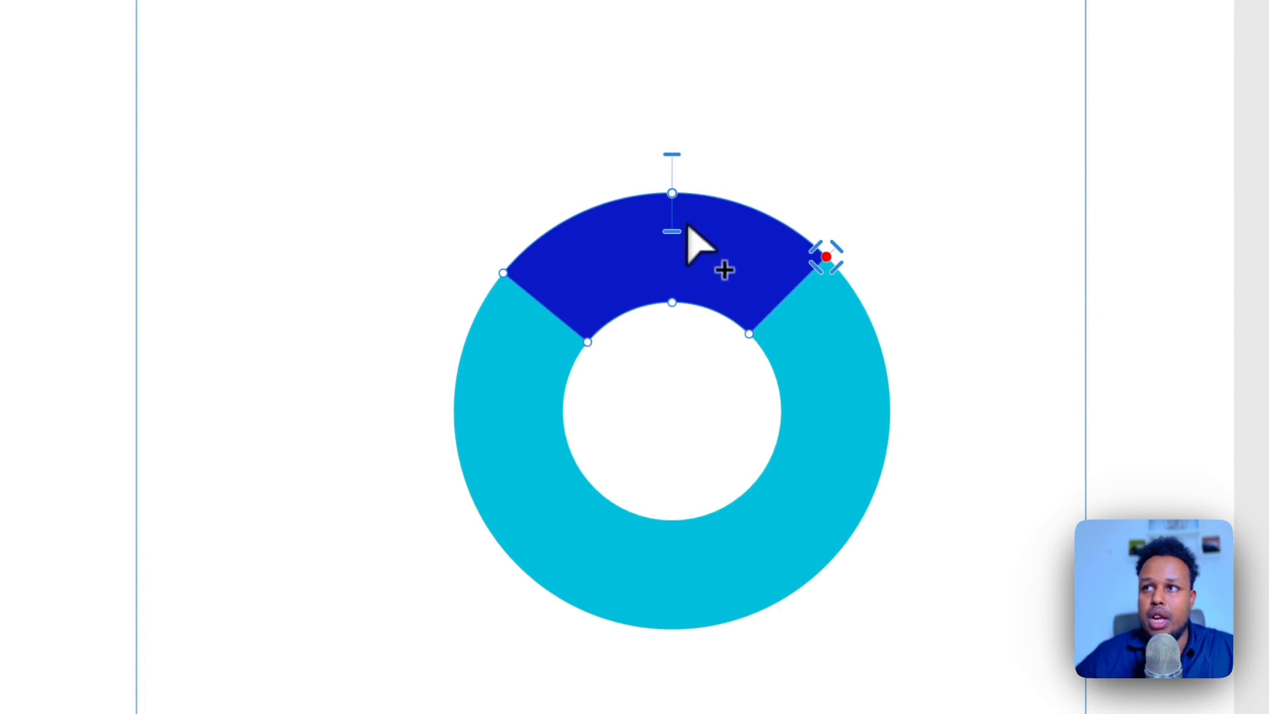
key("super+z")
Vary the rectangle's stroke with the Stroke Width tool, thickening it at the upper-right corner and thinning it along the upper edge.
scroll(681, 297, "down", 10)
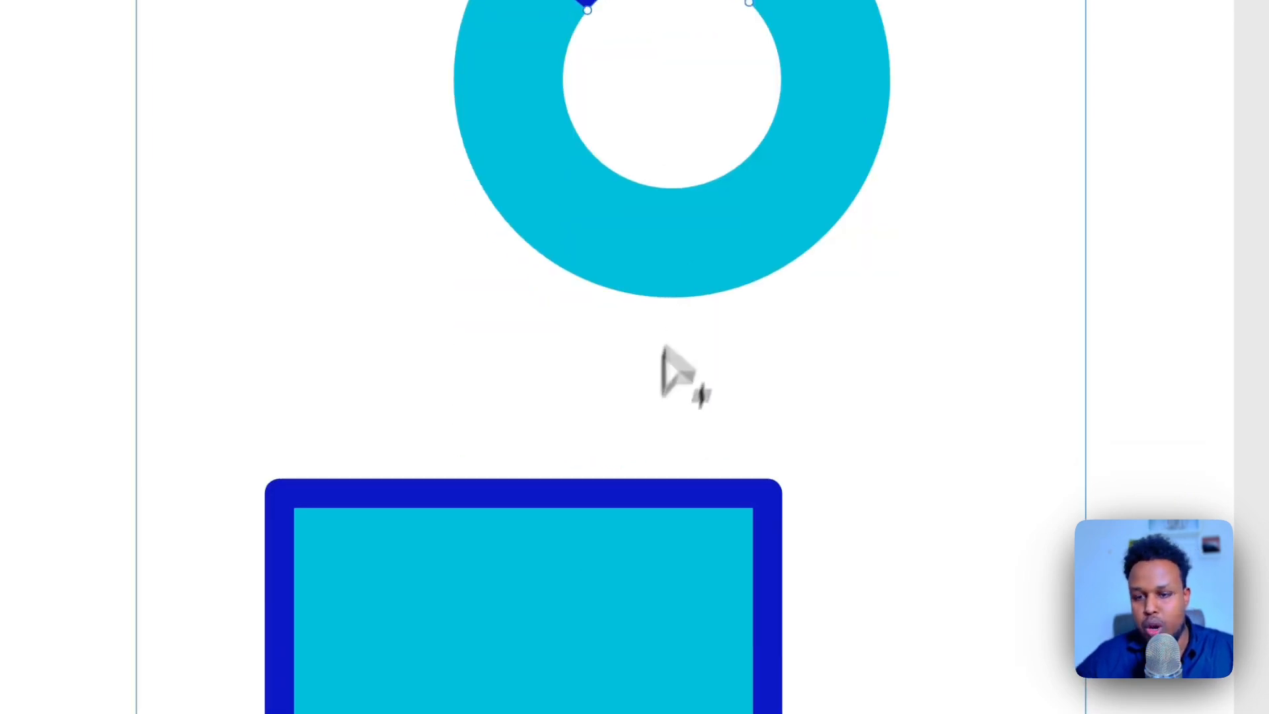
left_click(542, 661)
left_click_drag(542, 661, 509, 565)
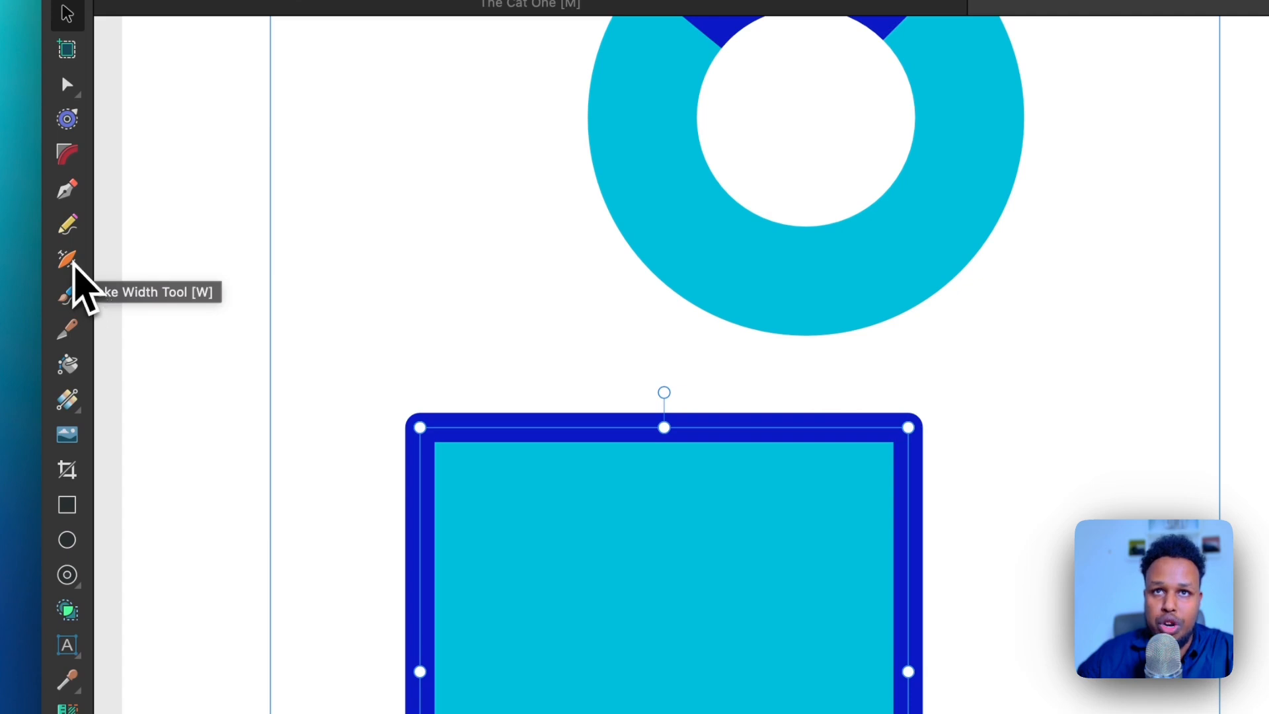
left_click(74, 265)
mouse_move(827, 488)
left_mouse_down()
mouse_move(884, 459)
mouse_move(852, 472)
left_mouse_up()
mouse_move(732, 486)
left_mouse_down()
mouse_move(728, 401)
mouse_move(623, 476)
mouse_move(619, 460)
mouse_move(629, 487)
left_mouse_up()
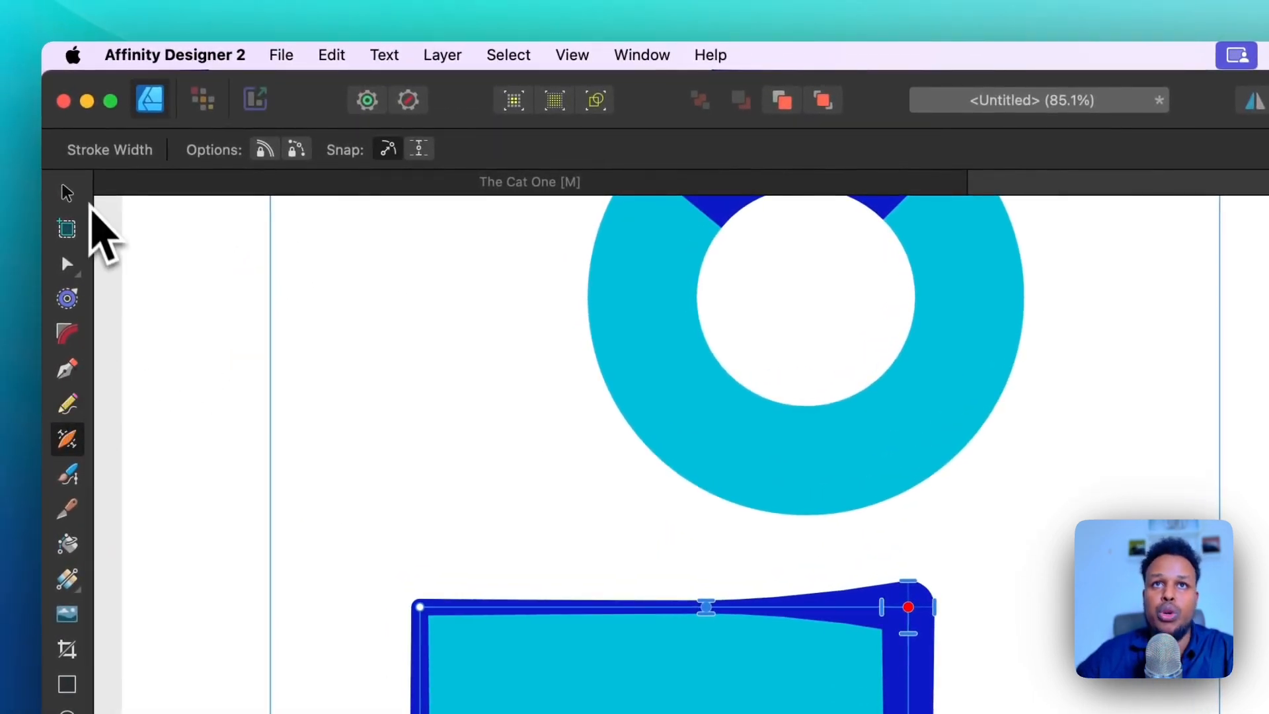
left_click(69, 198)
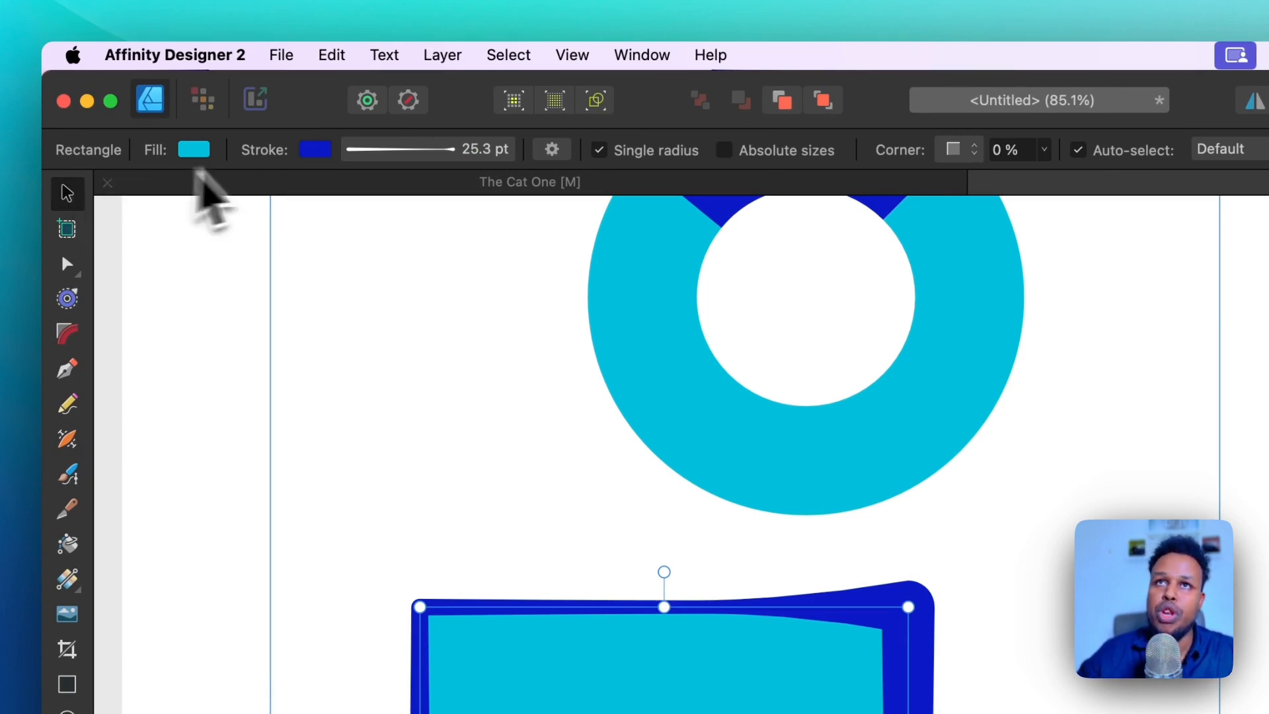
Open niagara-falls.jpg and IMG_0635.heic from the tutorial folder together.
left_click(222, 51)
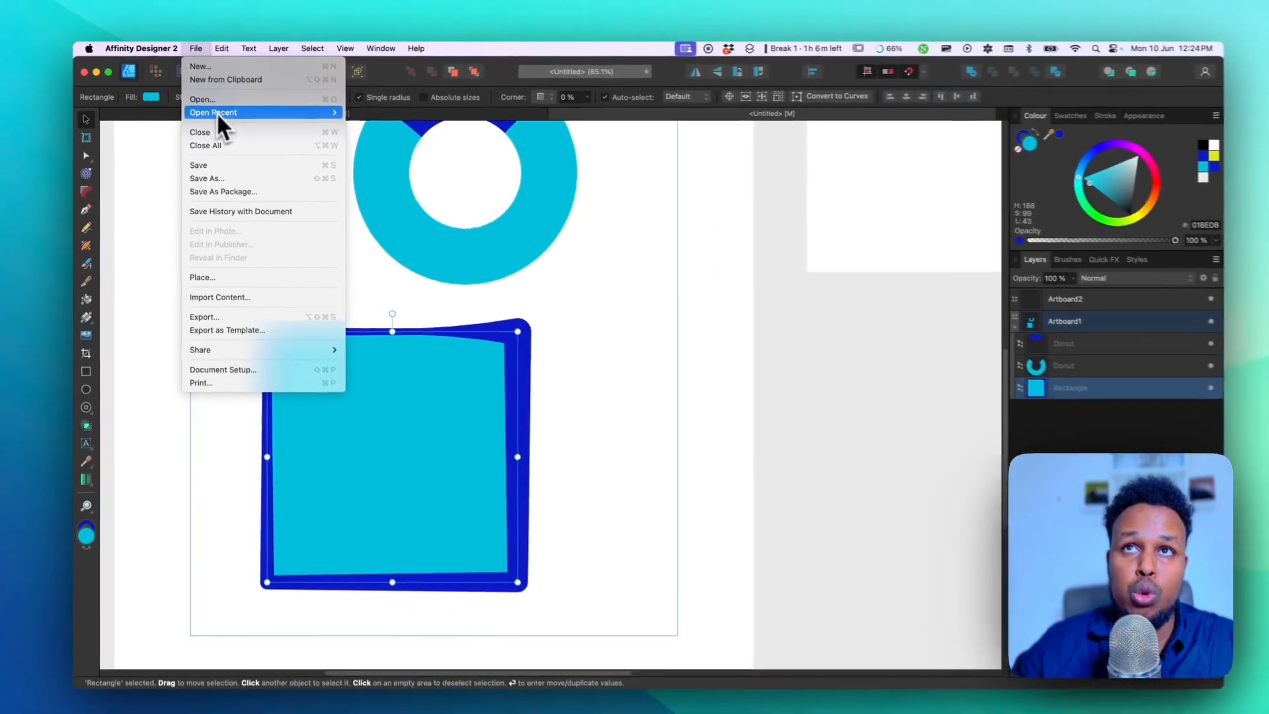
left_click(236, 107)
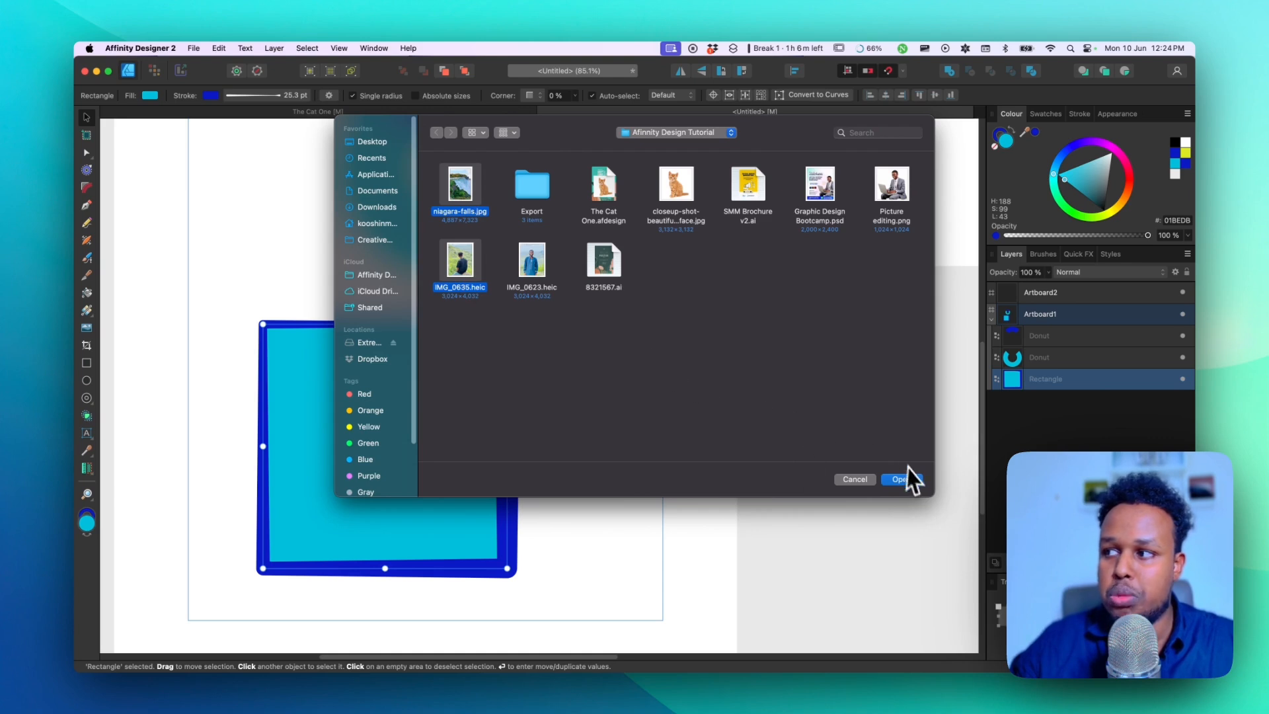
left_click(904, 477)
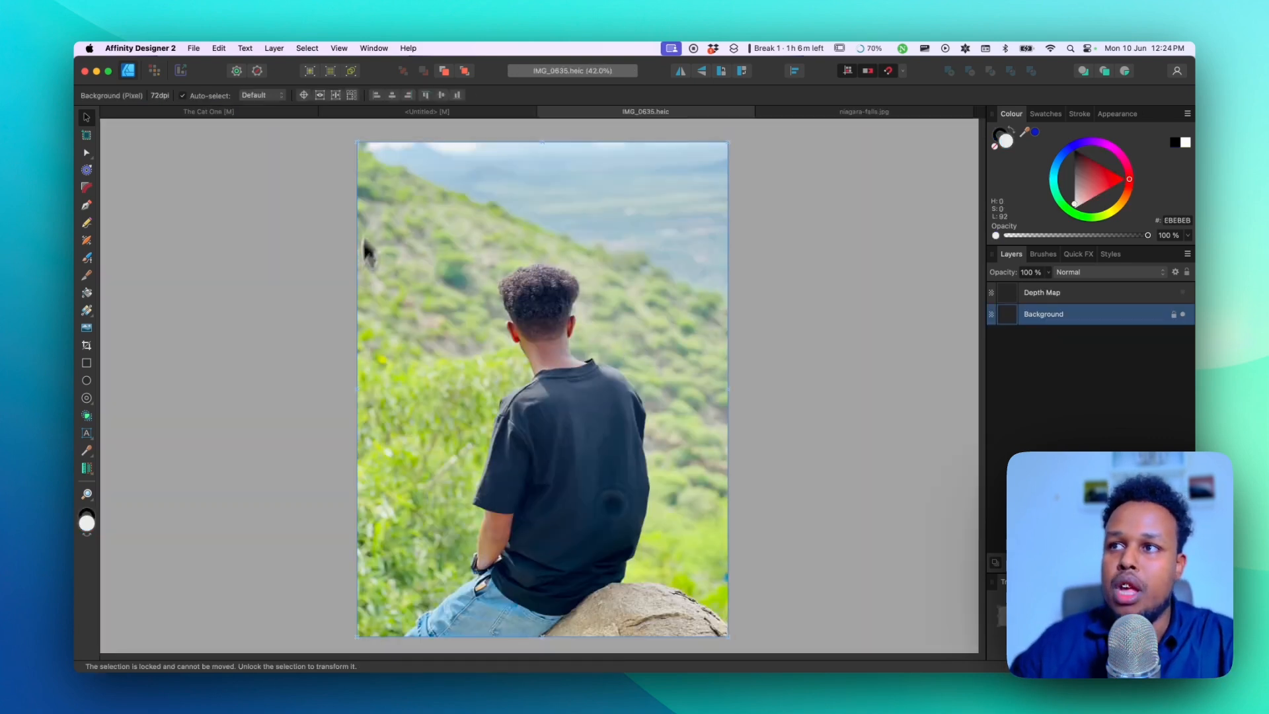
Select the man and the rock in IMG_0635.heic using the Pixel Persona's Selection Brush, enlarged to 150.4 px.
left_click(154, 71)
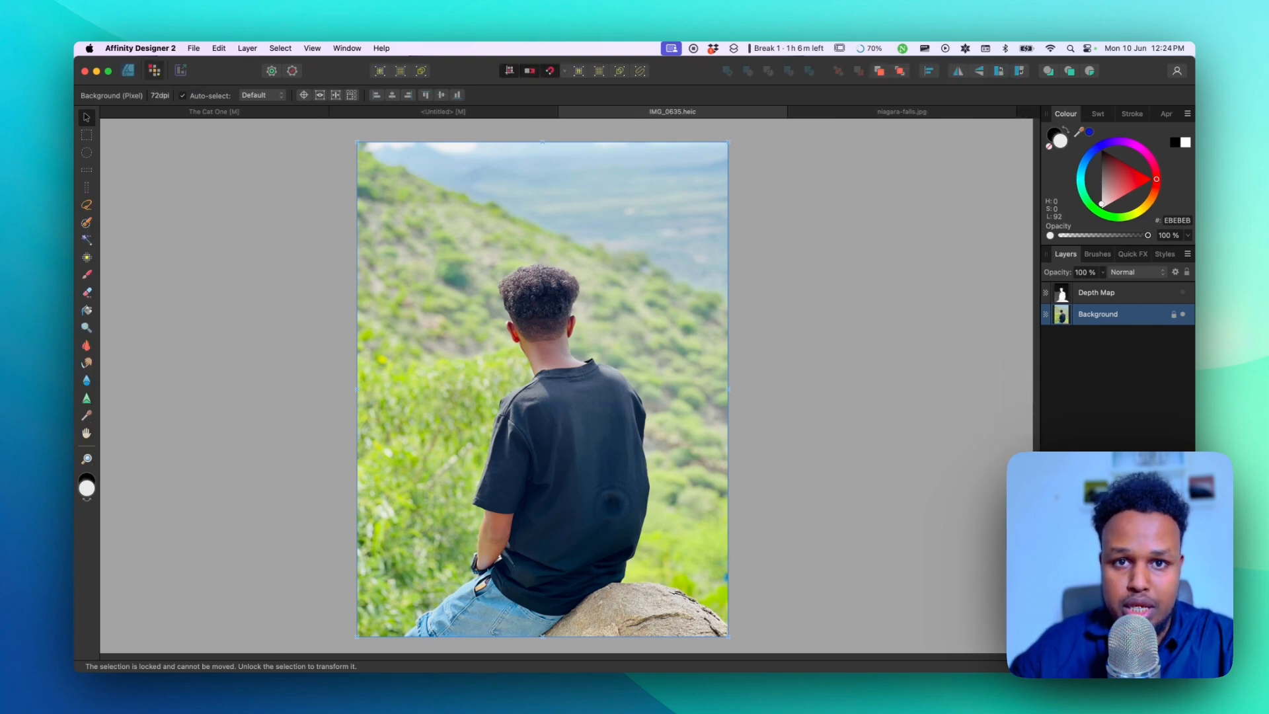
left_click(87, 223)
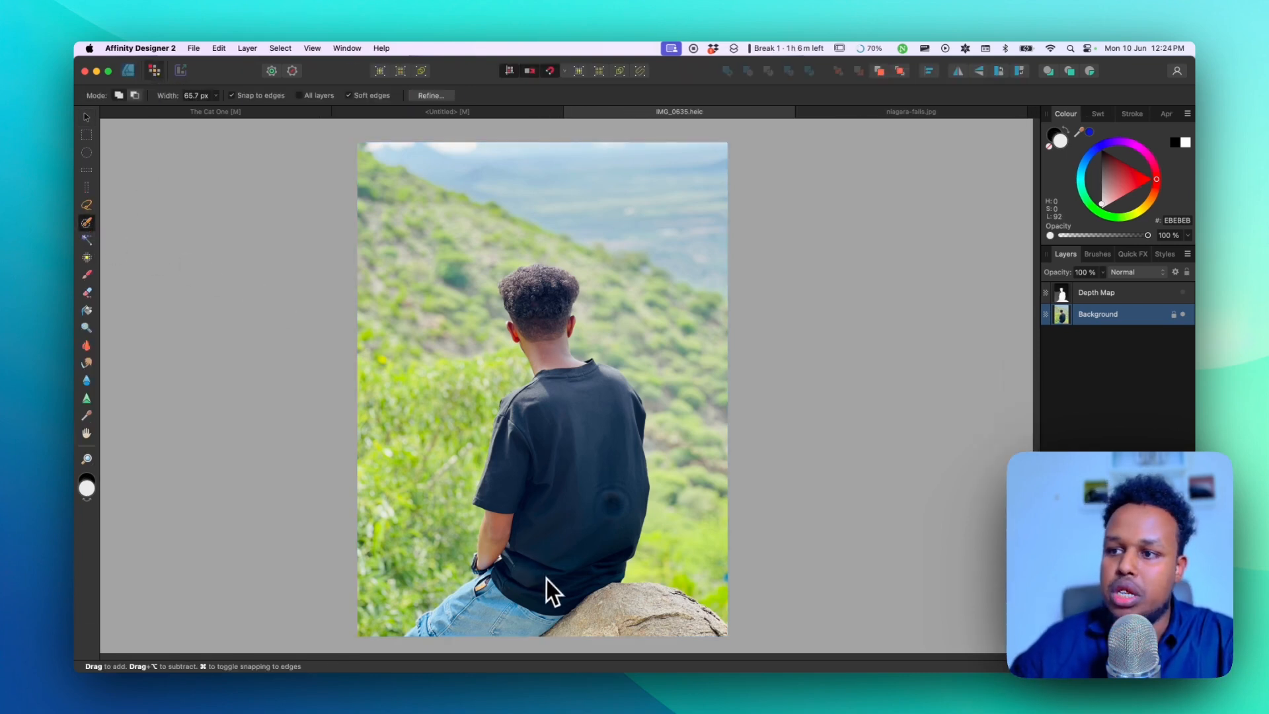
key("bracketright")
key("bracketright")
key("bracketright")
key("bracketright")
key("bracketright")
mouse_move(496, 614)
left_mouse_down()
mouse_move(558, 542)
mouse_move(576, 482)
mouse_move(564, 389)
left_mouse_up()
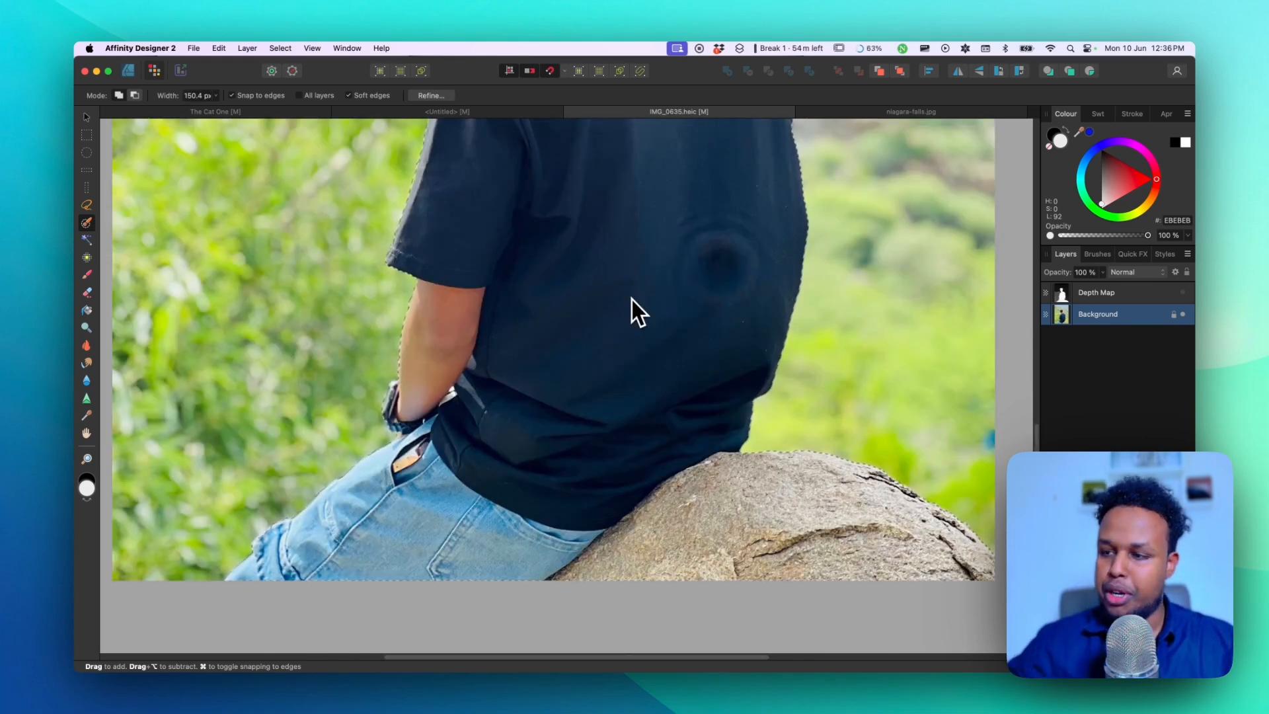
Refine the selection with 0.1 px smoothing and mask the photo's Background layer with it, clearing the pixel selection.
key("super+0")
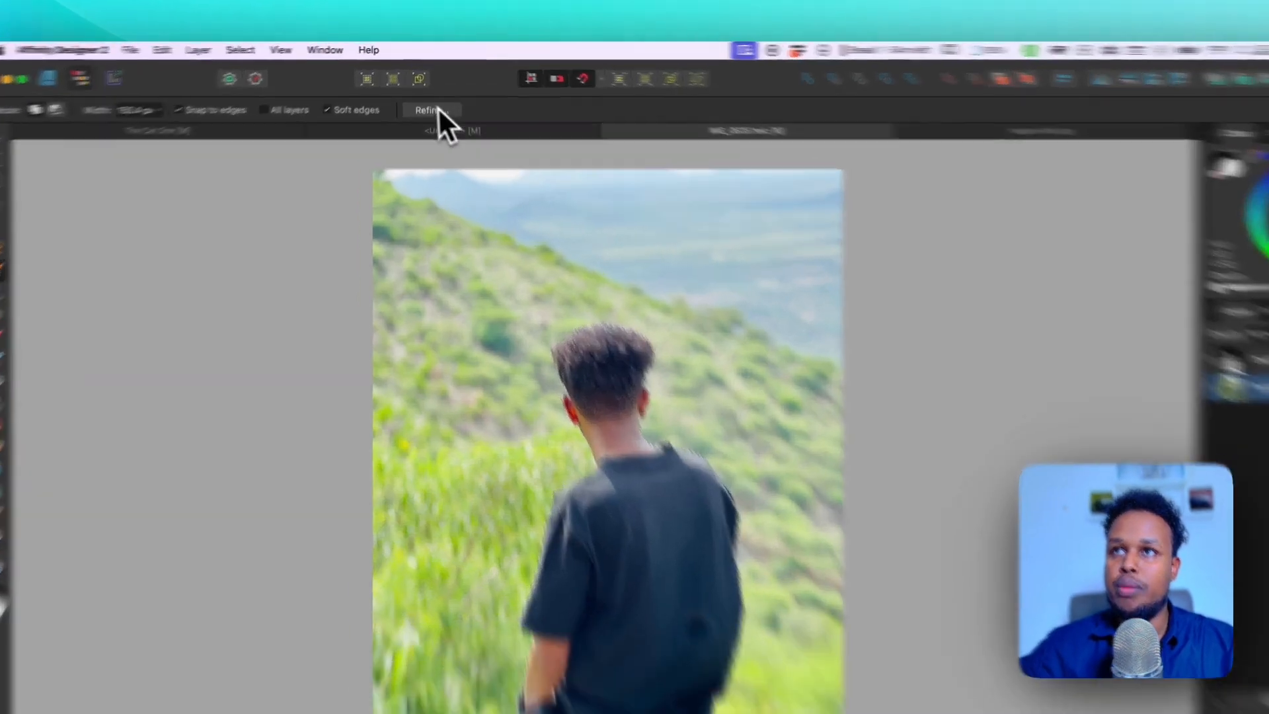
left_click(431, 95)
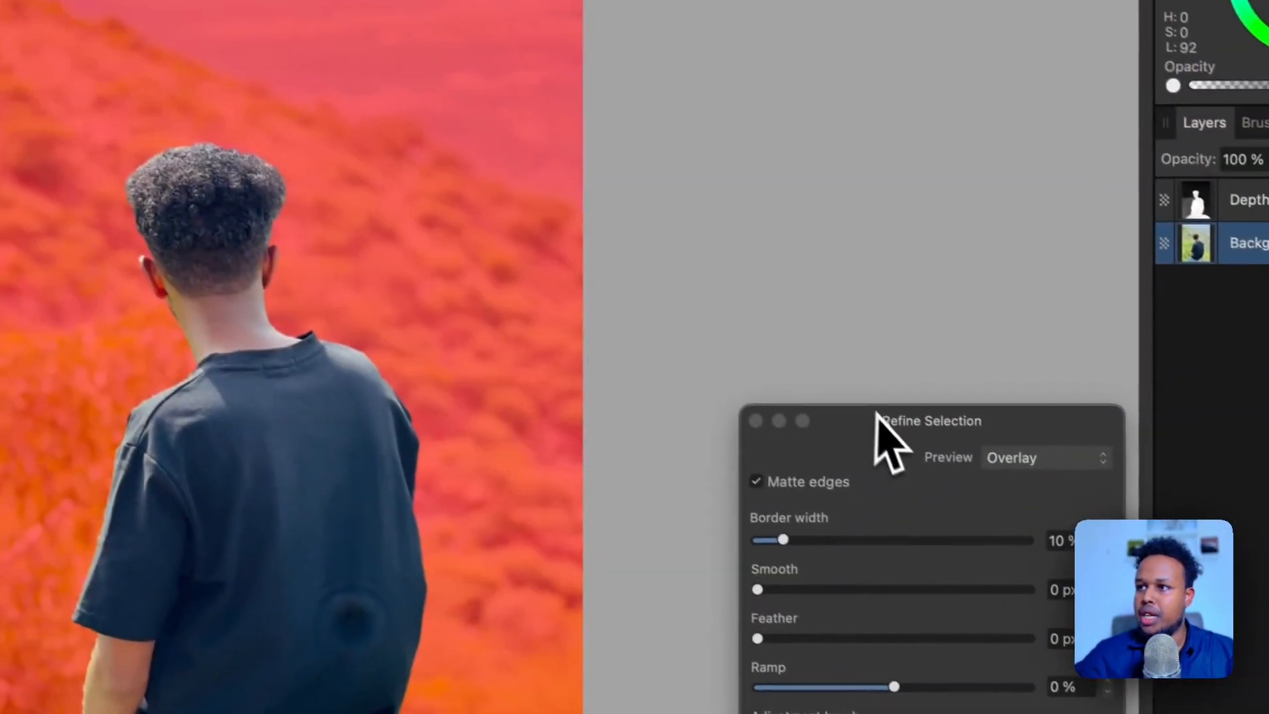
key("super+0")
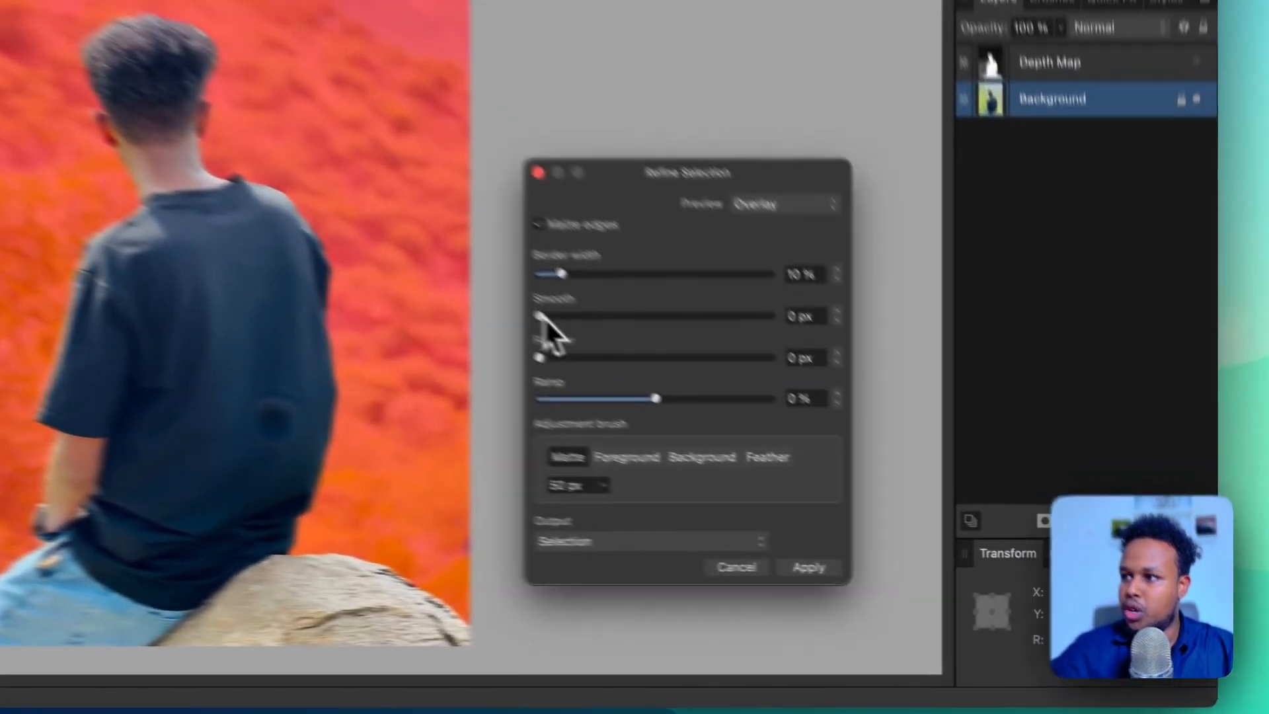
left_click(797, 441)
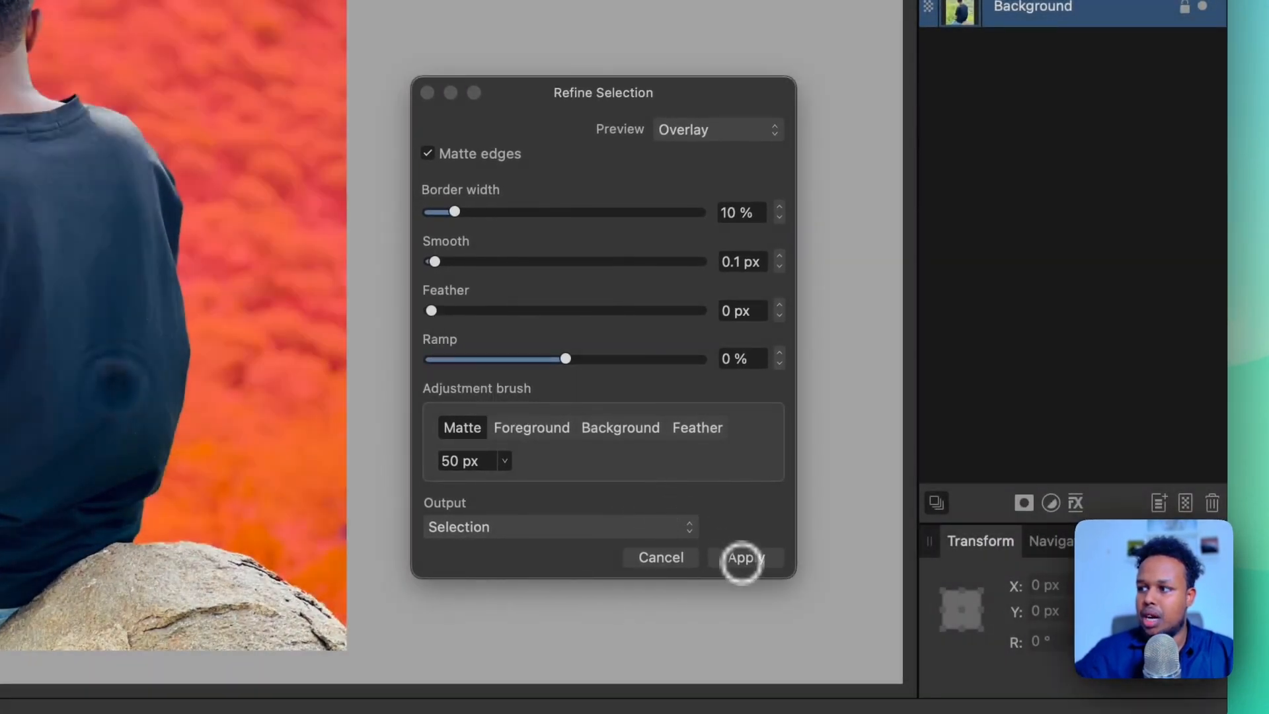
left_click(741, 560)
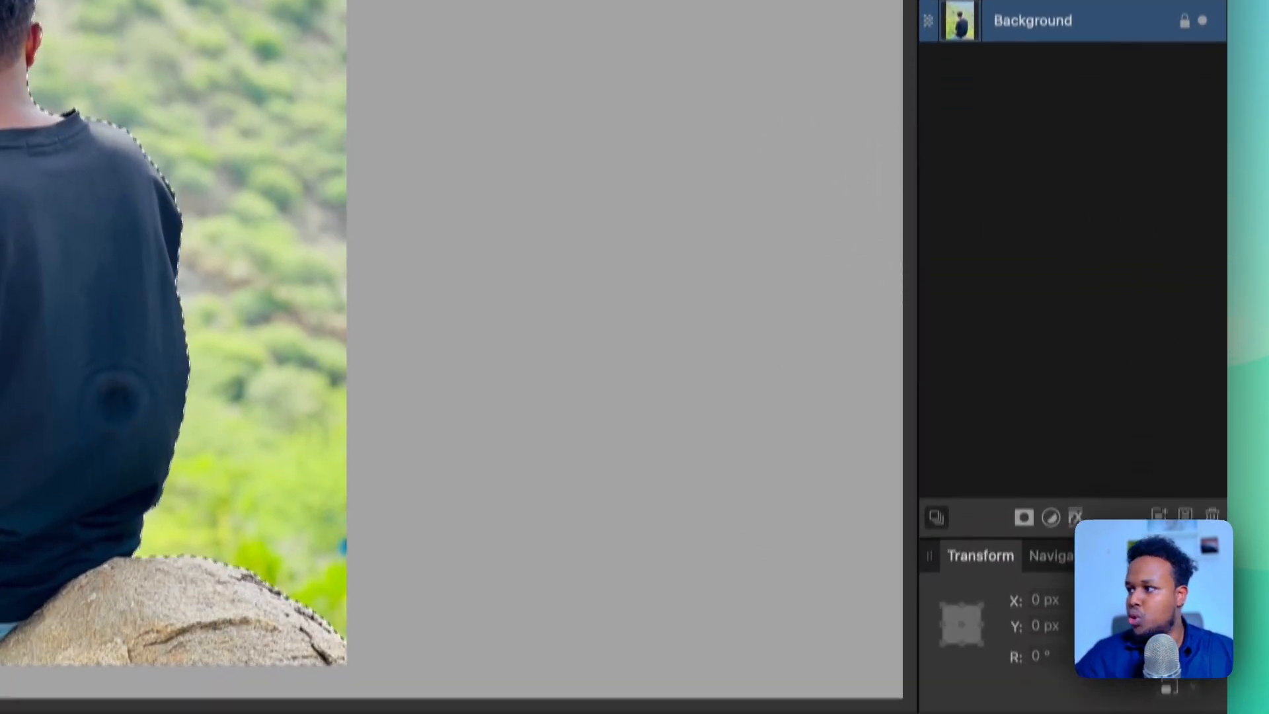
left_click(1024, 525)
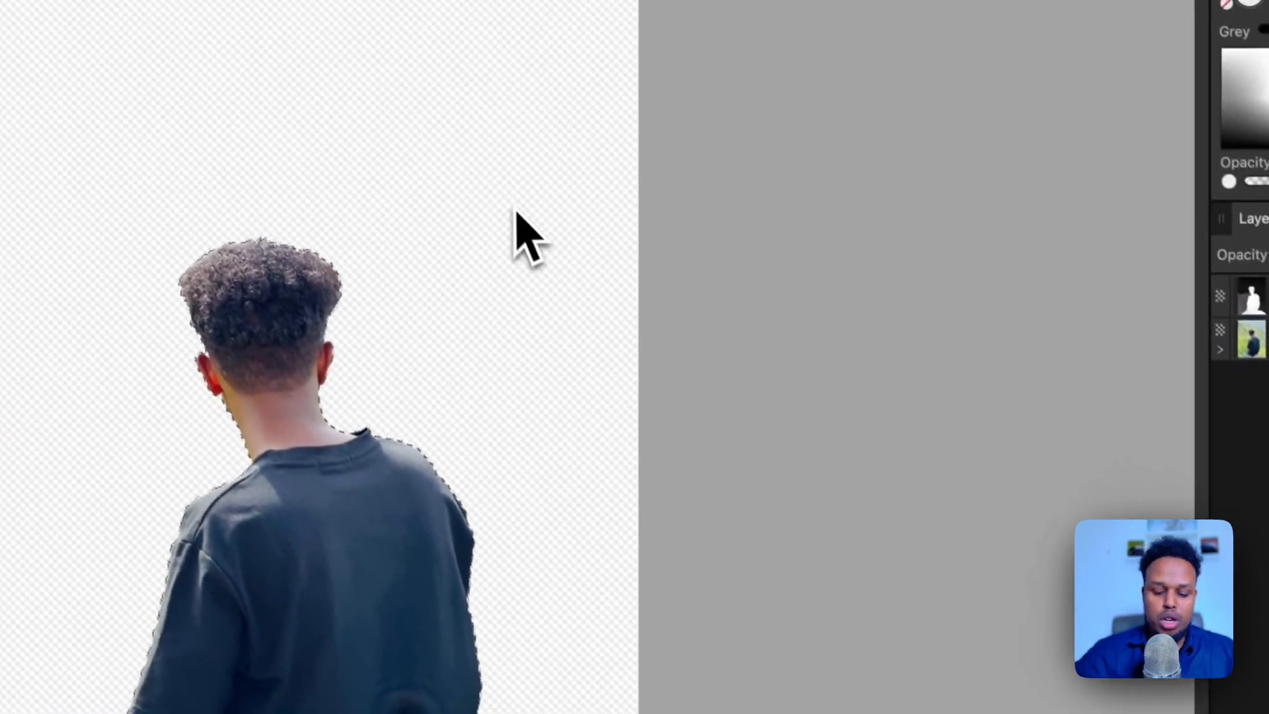
key("super+d")
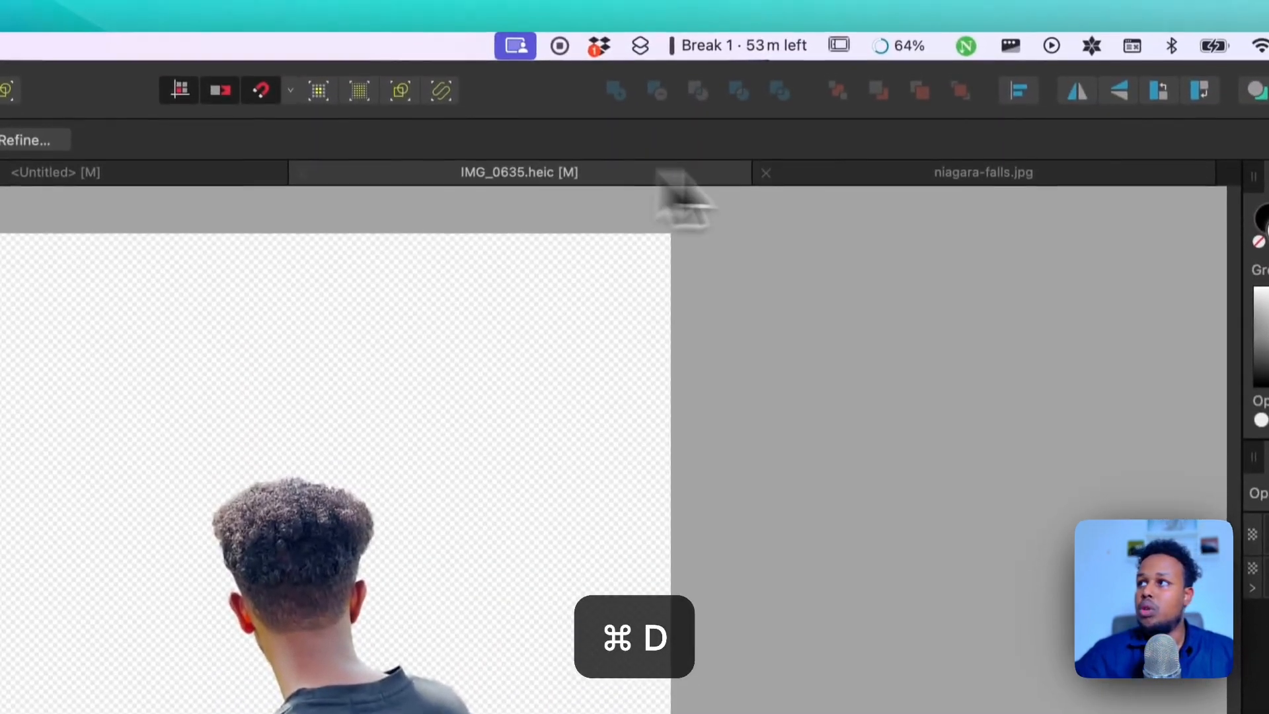
Copy the waterfall picture from niagara-falls.jpg and paste it into IMG_0635.heic.
left_click(932, 185)
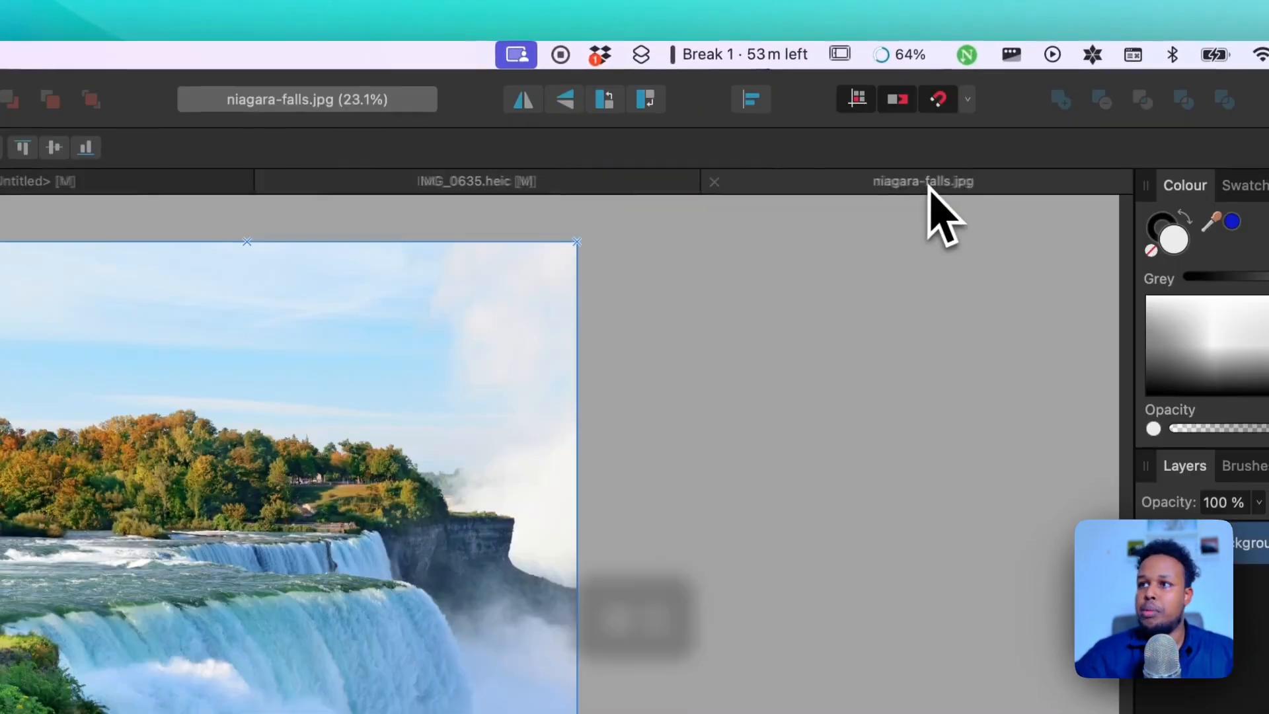
key("super+a")
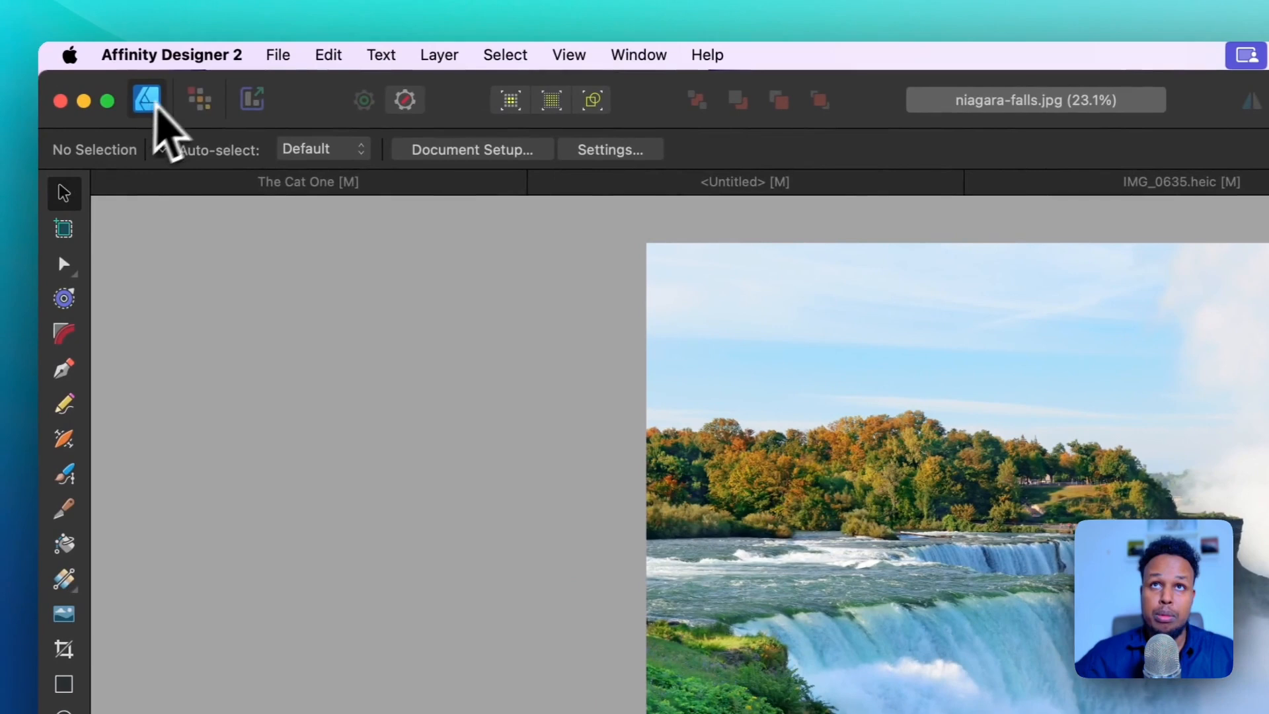
left_click(199, 102)
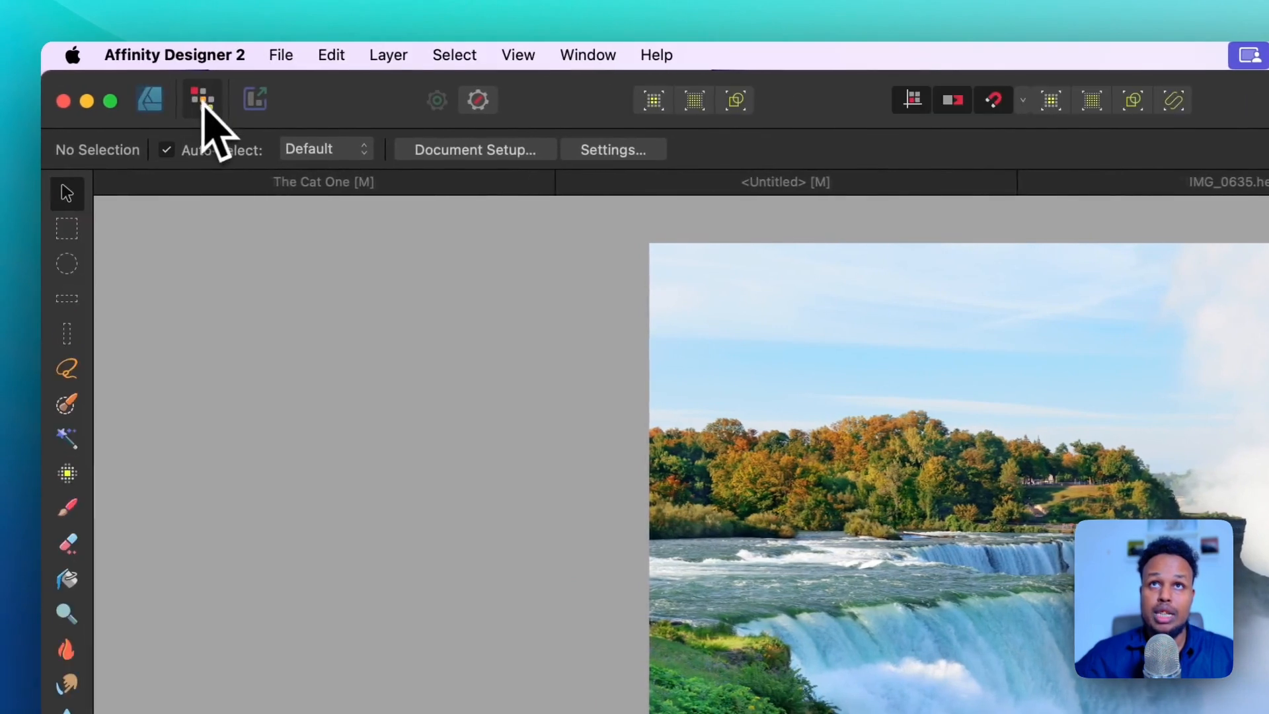
left_click(753, 406)
key("super+a")
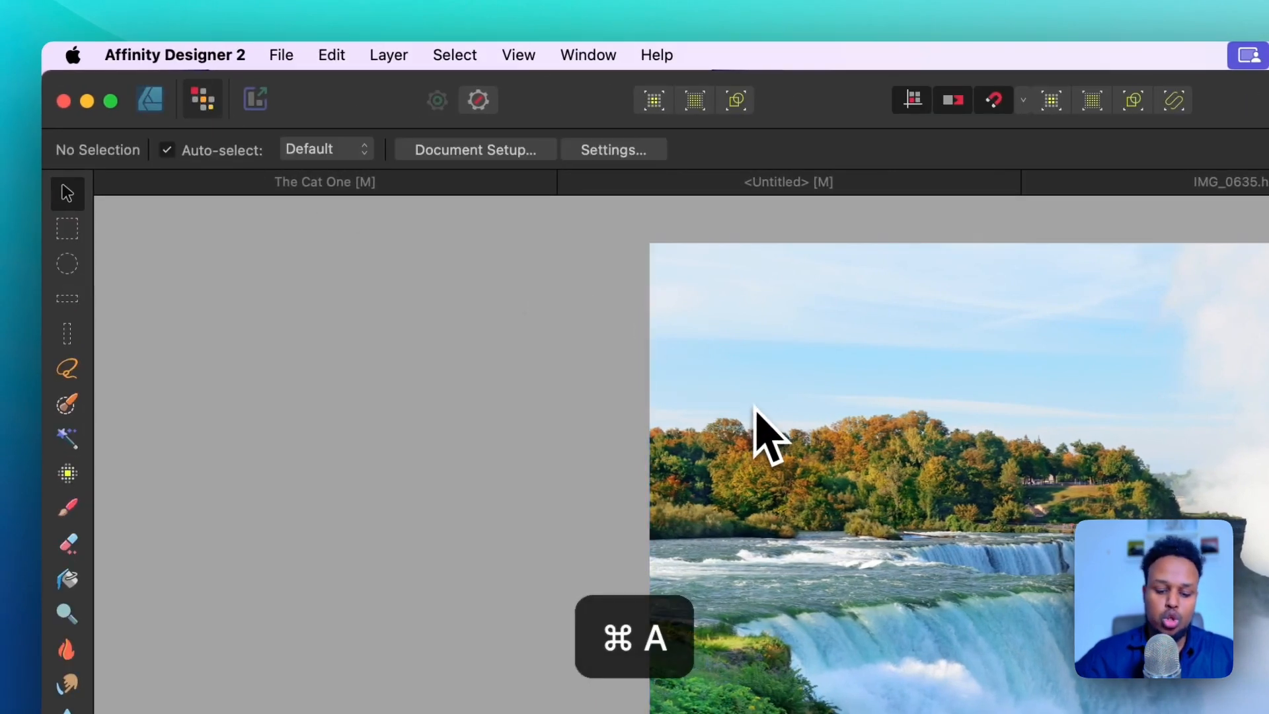
left_click(753, 407)
left_click(463, 56)
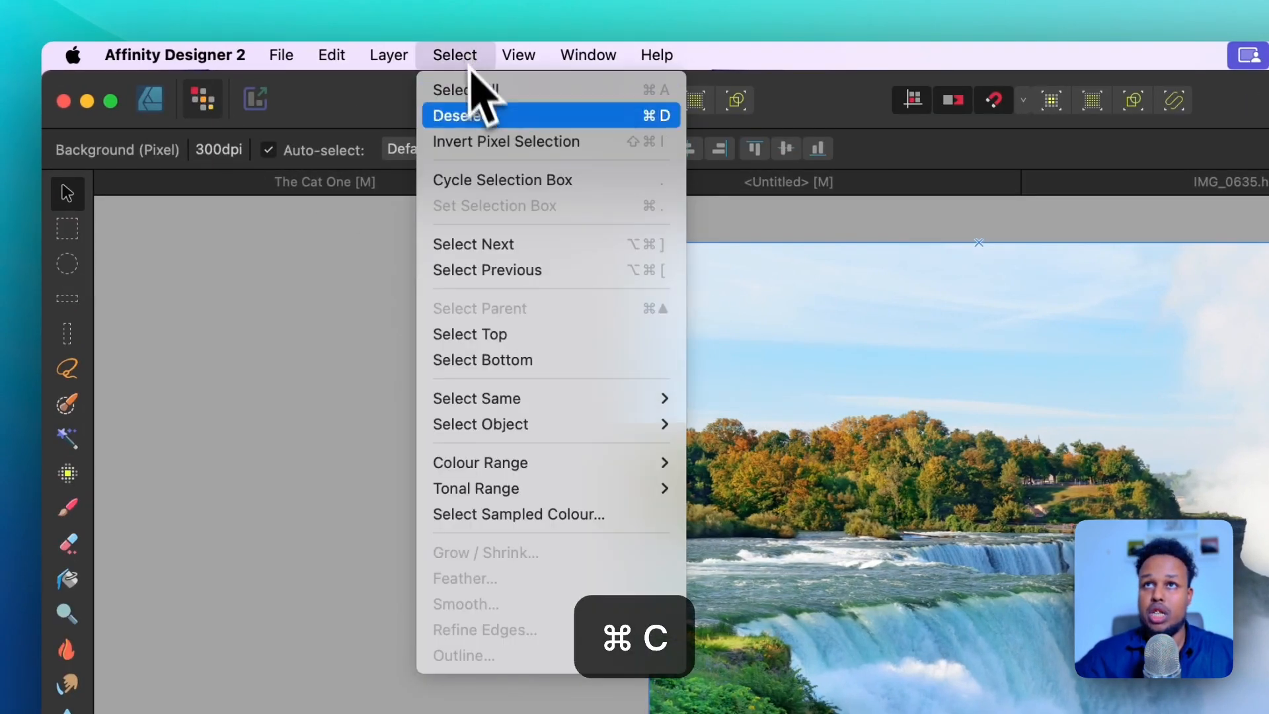
left_click(496, 100)
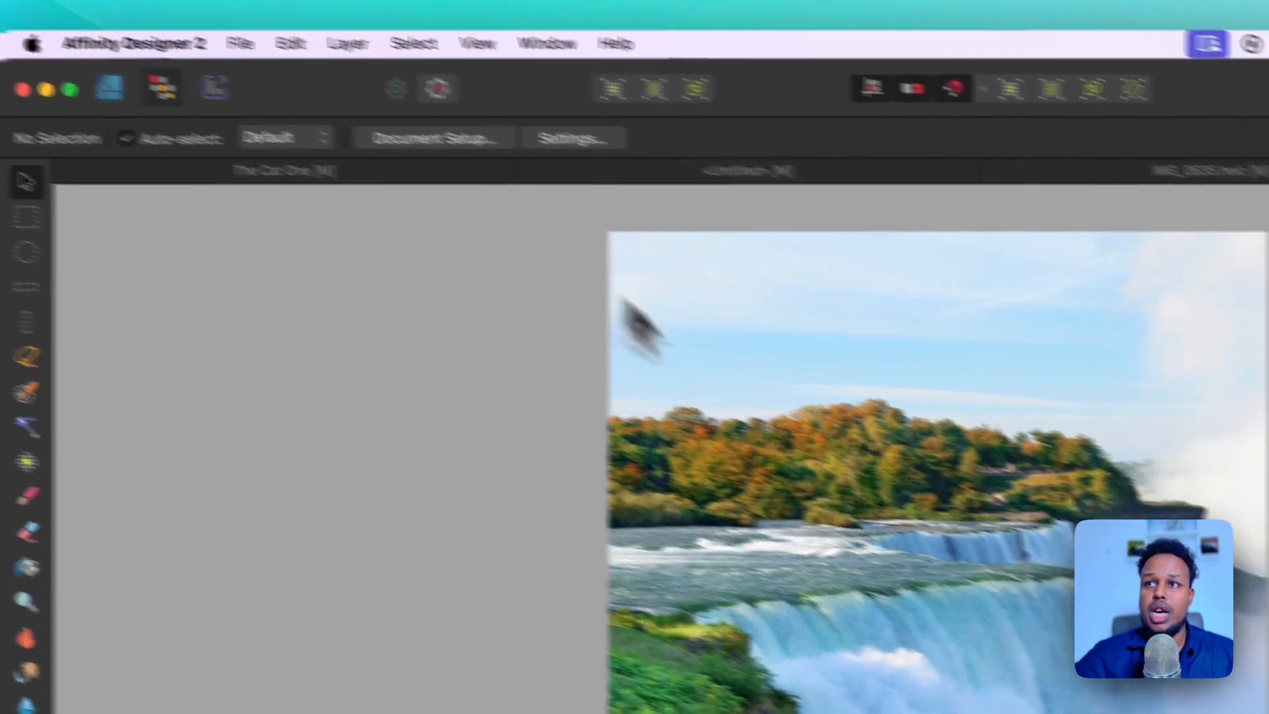
left_click(848, 450)
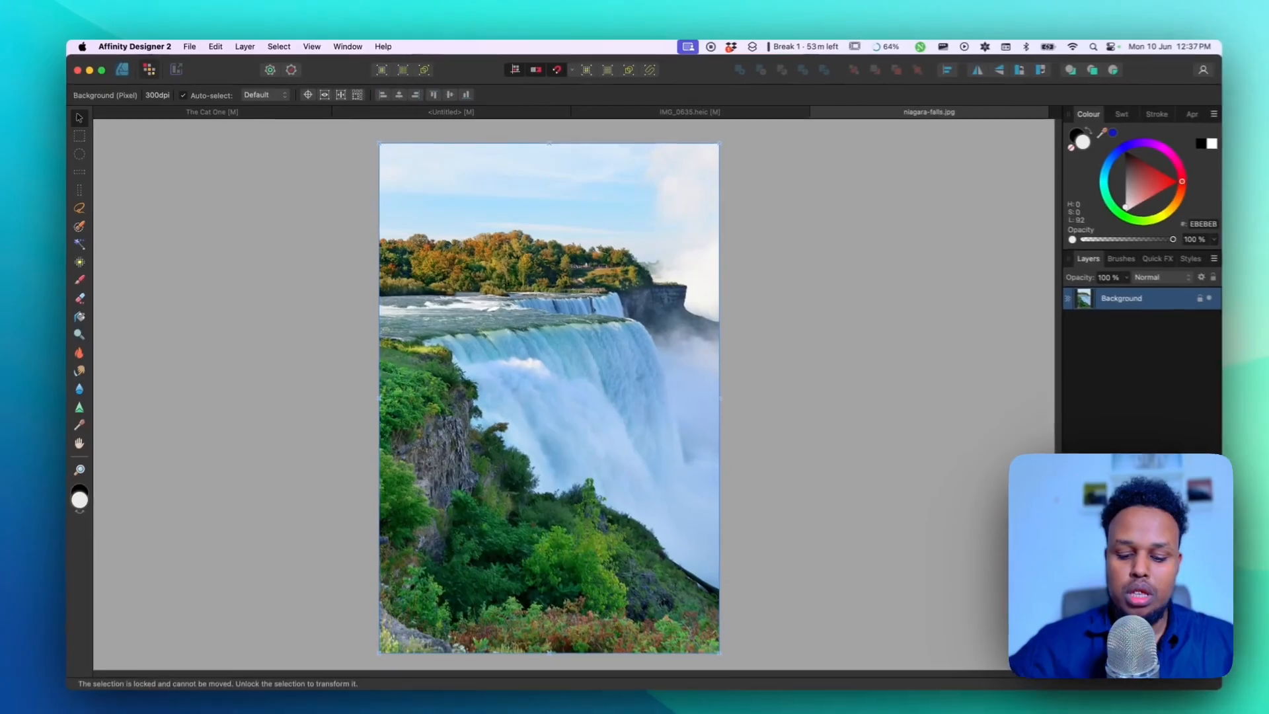
key("super+c")
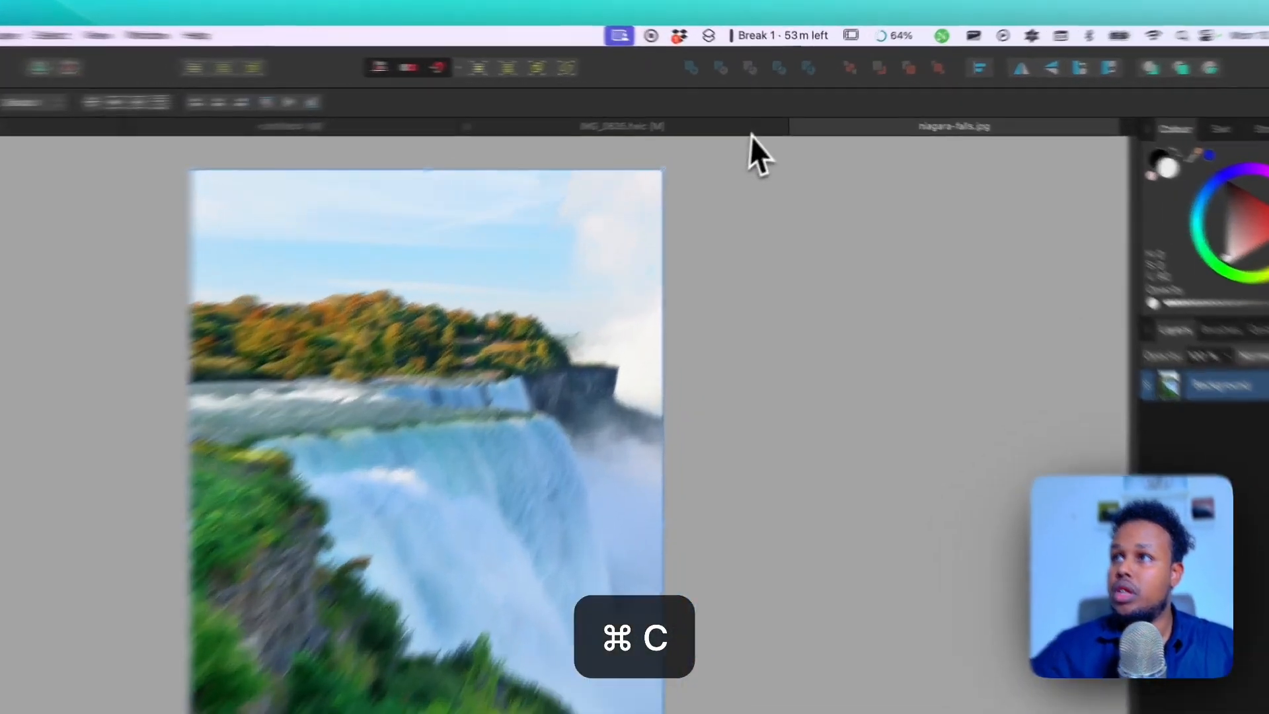
left_click(760, 113)
key("super+v")
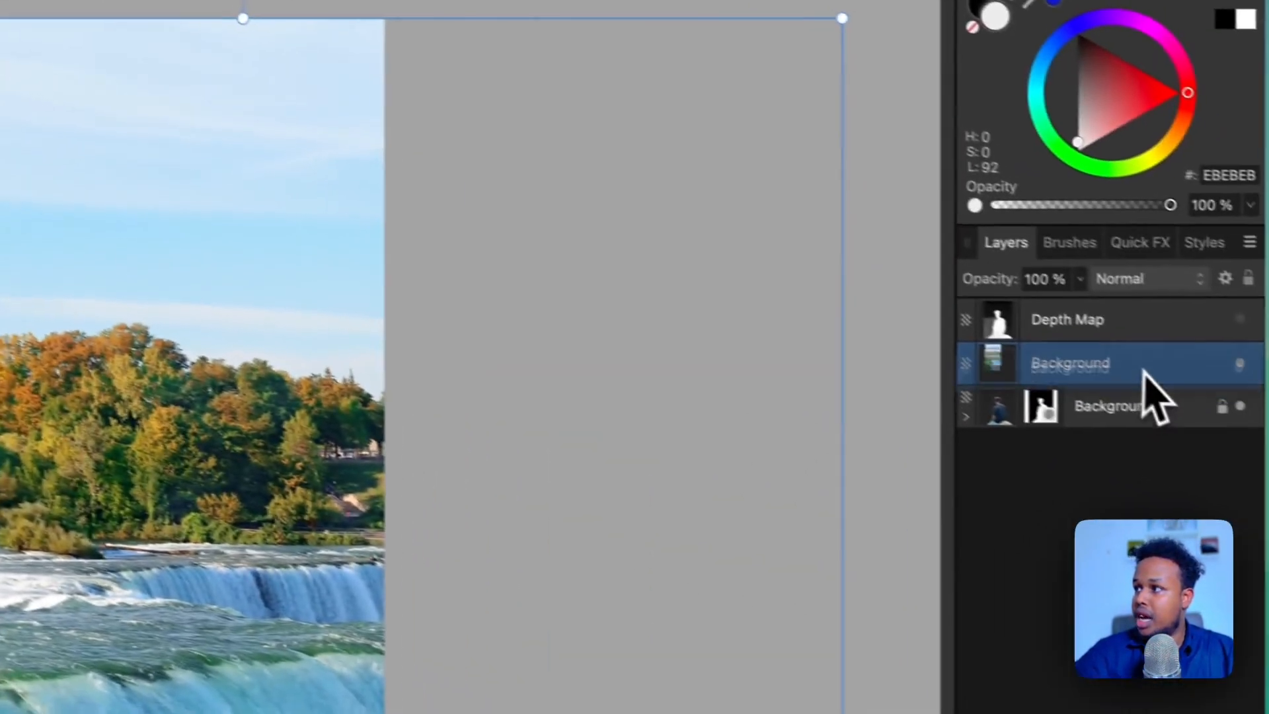
Place the waterfall layer beneath the masked photo layer and resize and position it to cover the canvas.
left_click_drag(1142, 370, 1100, 442)
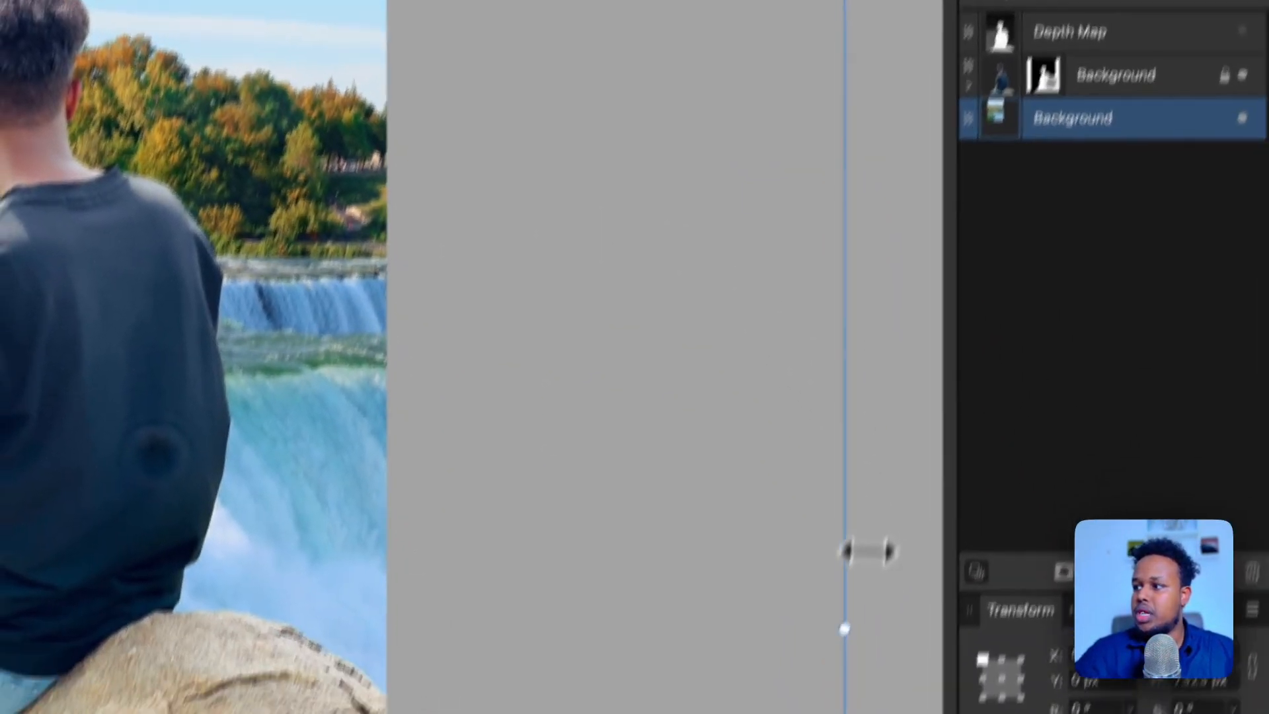
left_click_drag(844, 629, 467, 493)
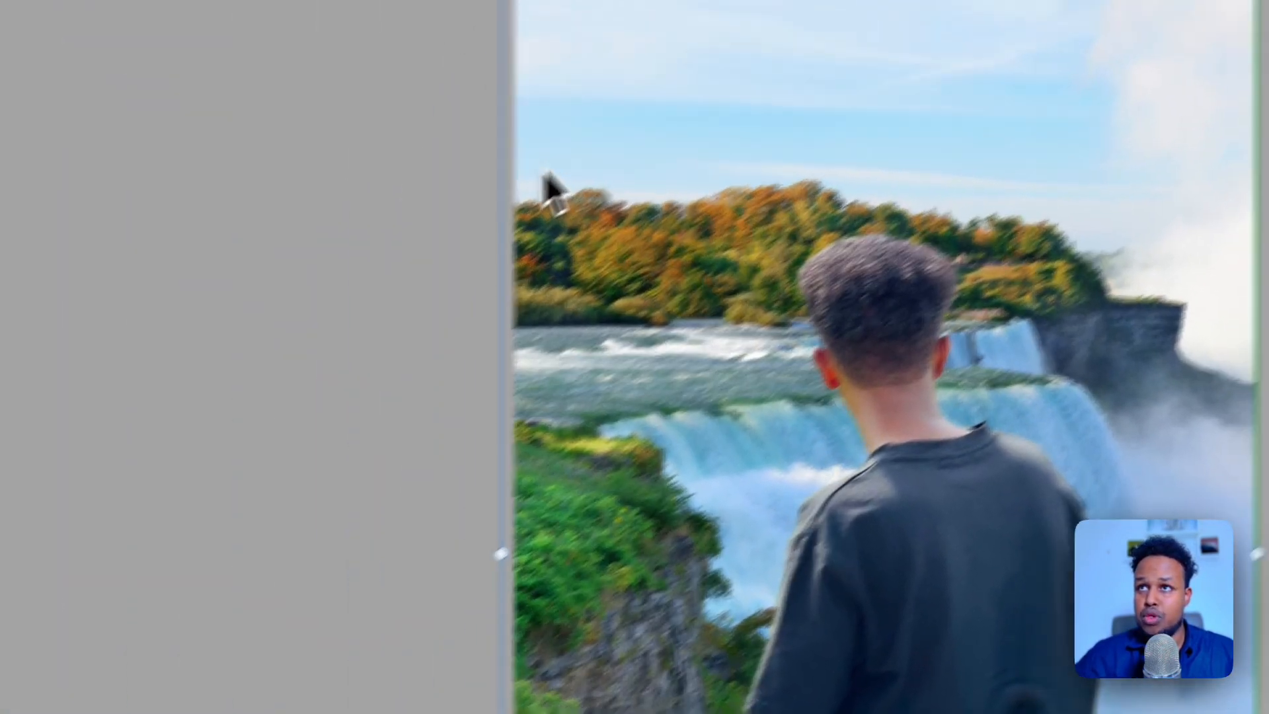
left_click_drag(542, 173, 536, 144)
left_click_drag(565, 278, 570, 178)
left_click_drag(382, 288, 418, 363)
left_click(1246, 554)
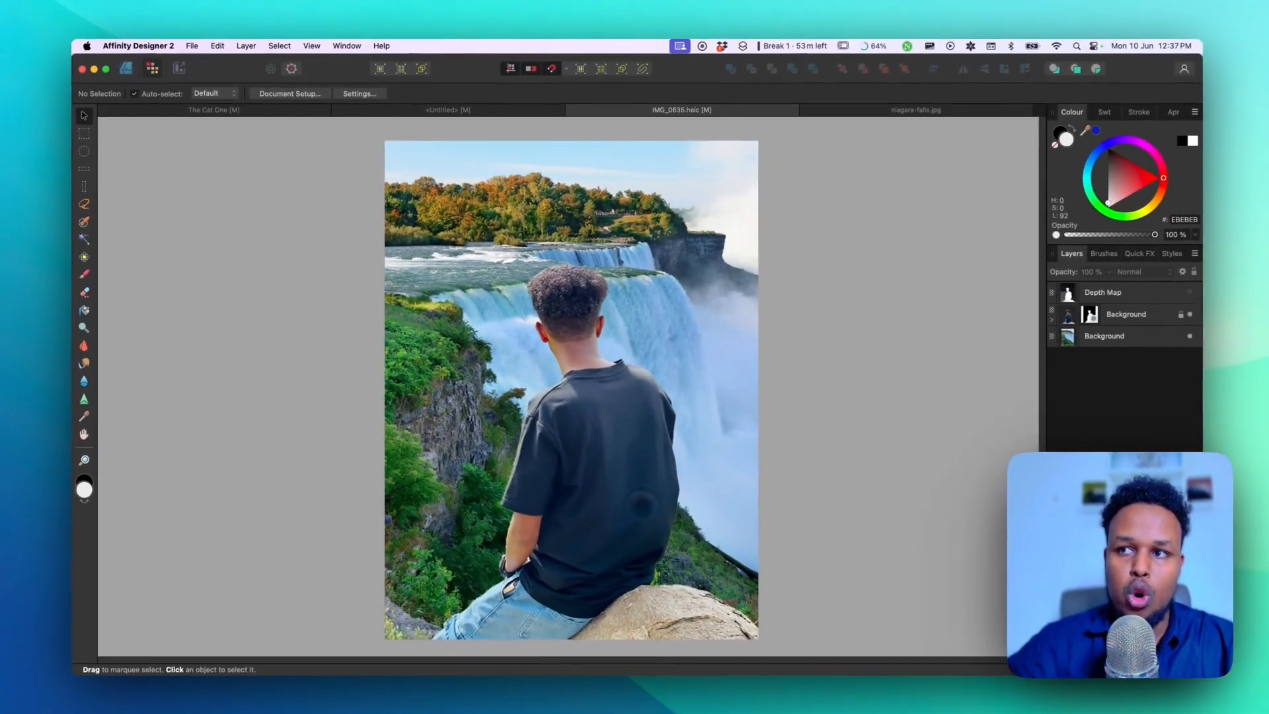
Add a Levels adjustment to the masked photo layer, raising the black level to about 3%, lowering the white level and slightly lifting the output black level.
left_click(567, 317)
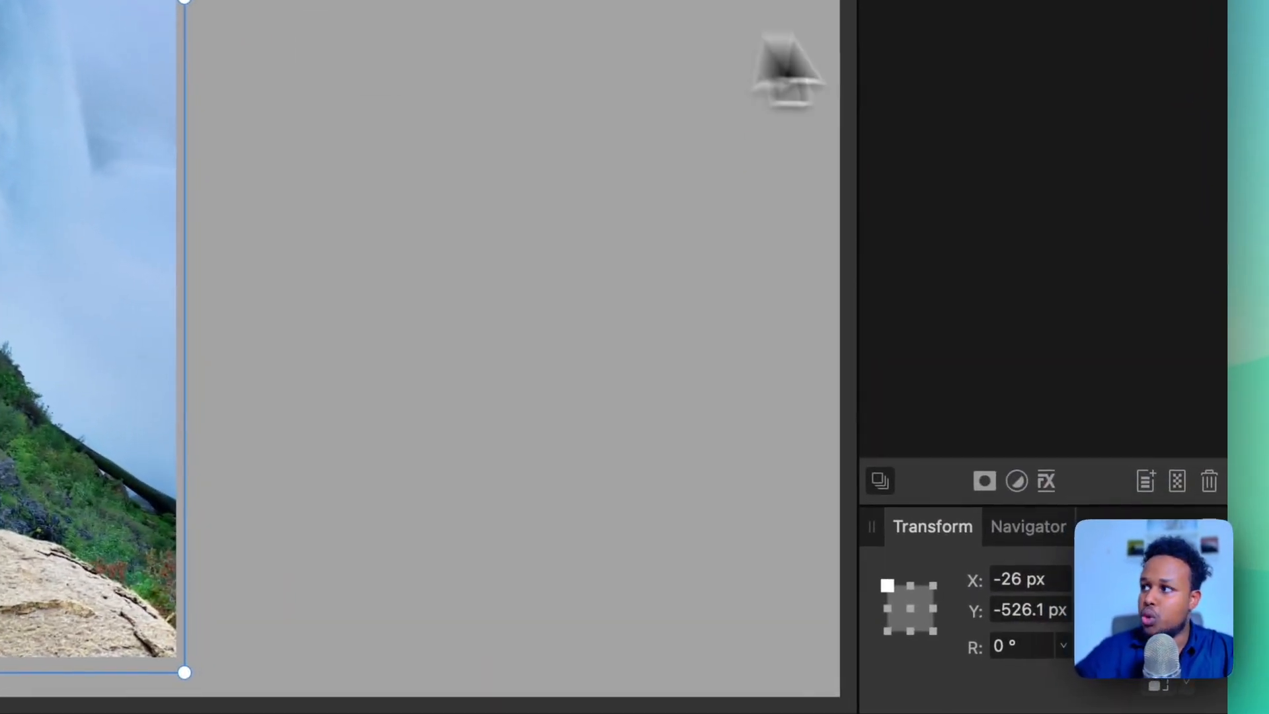
left_click(1031, 4)
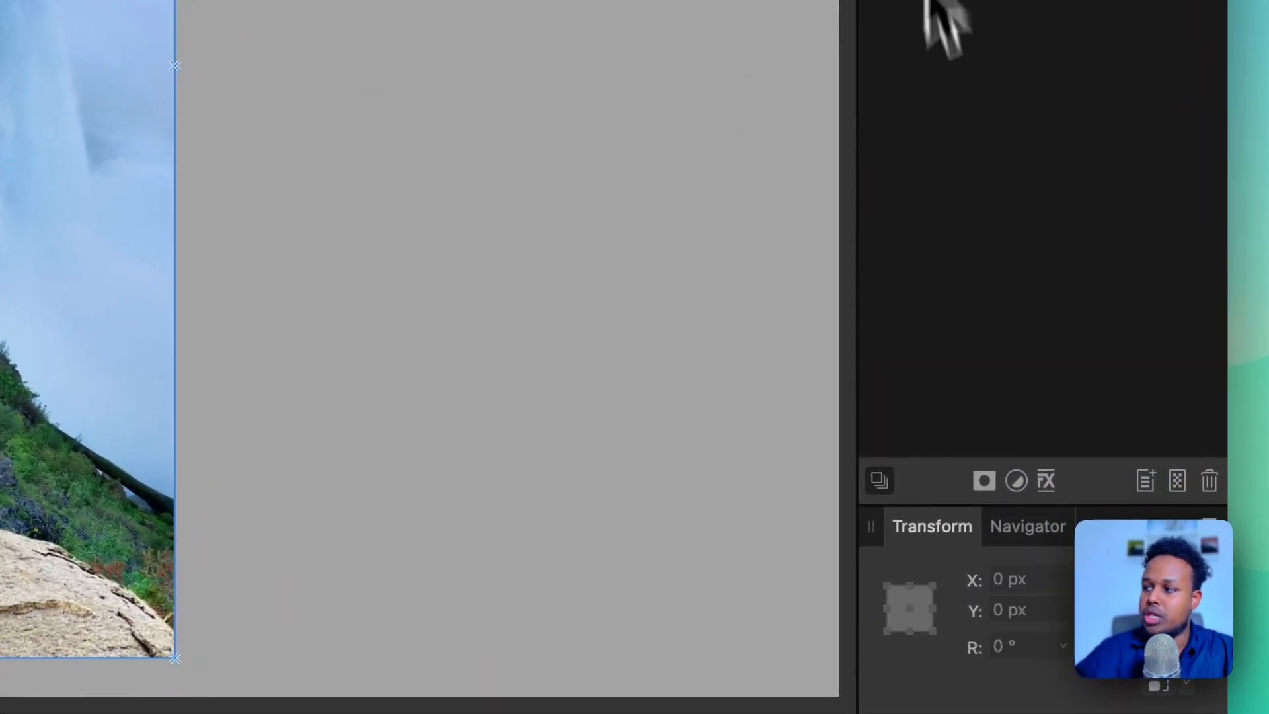
left_click(1016, 480)
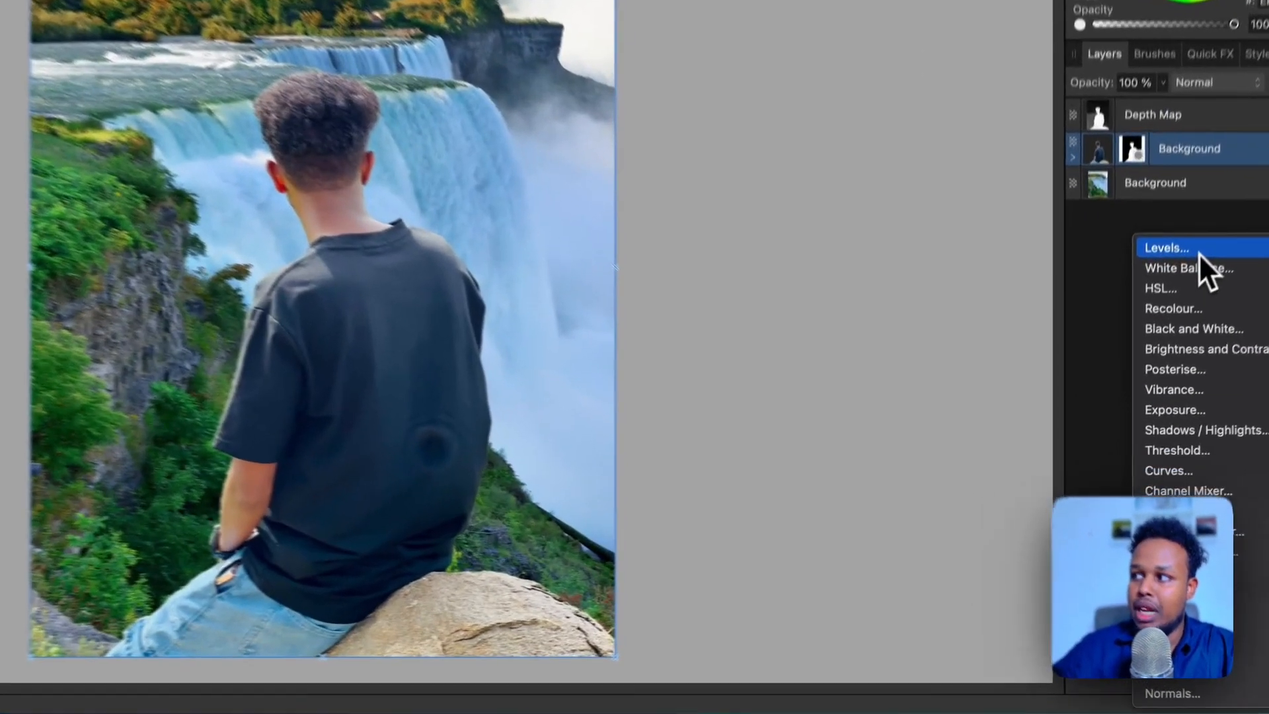
left_click(1199, 252)
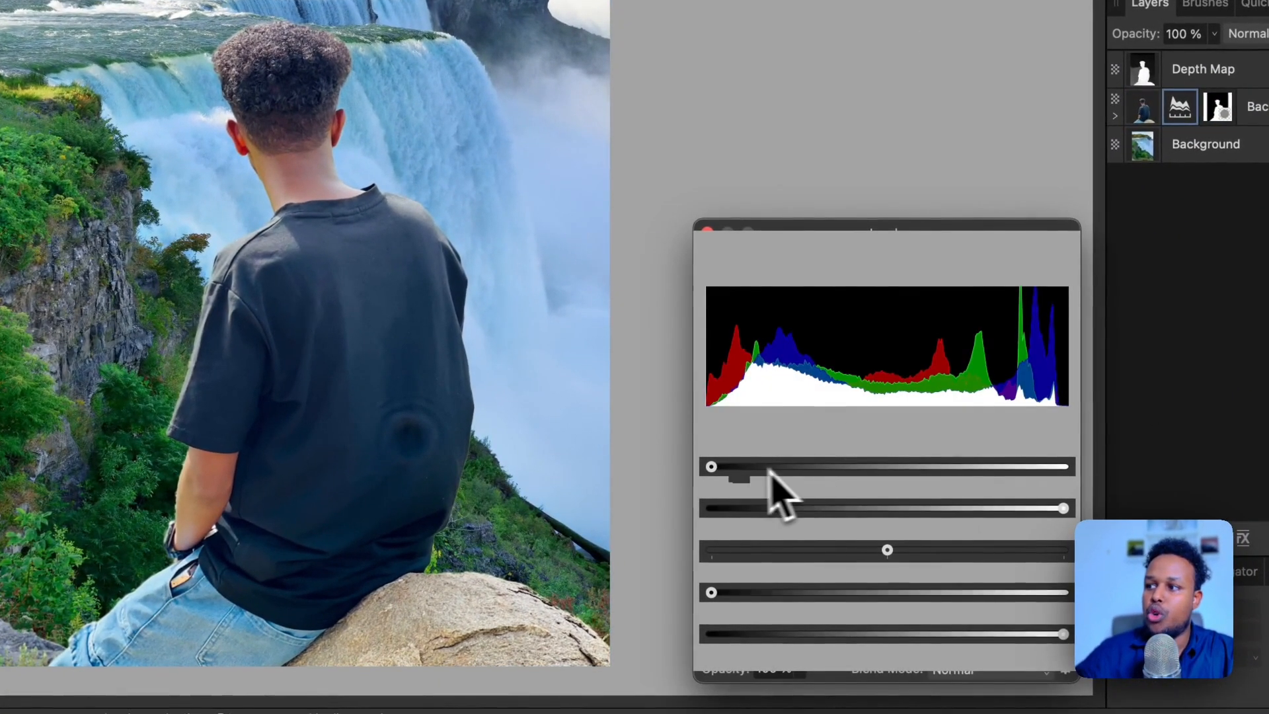
mouse_move(713, 467)
left_mouse_down()
mouse_move(752, 465)
mouse_move(727, 466)
left_mouse_up()
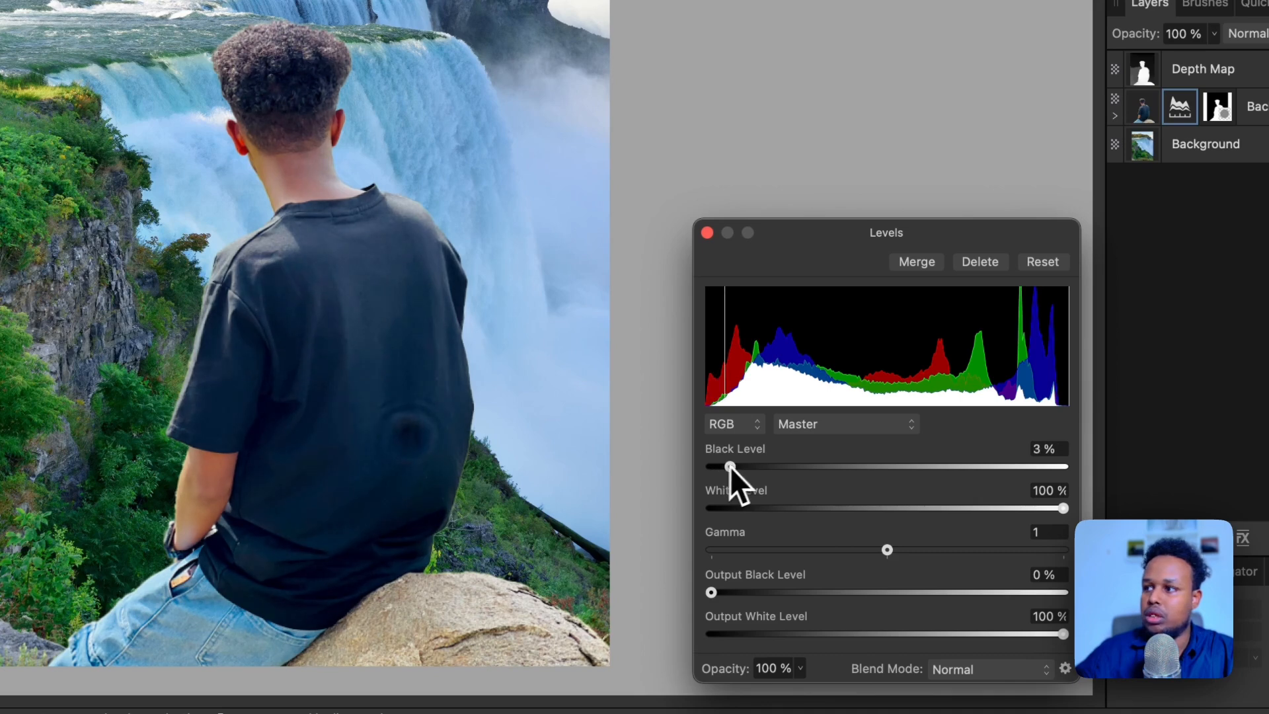
left_click_drag(1061, 508, 1014, 510)
mouse_move(886, 550)
left_mouse_down()
mouse_move(844, 550)
mouse_move(886, 550)
left_mouse_up()
mouse_move(712, 593)
left_mouse_down()
mouse_move(771, 593)
mouse_move(720, 593)
left_mouse_up()
left_click(706, 233)
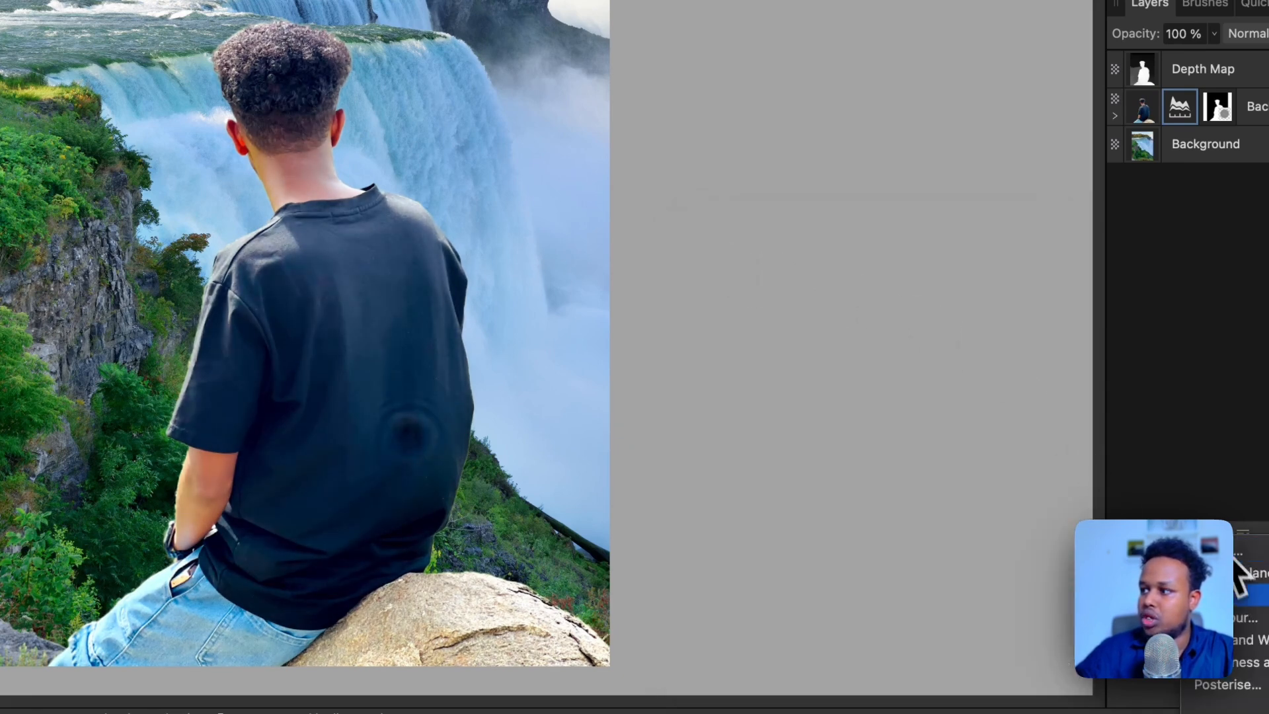
Add a Curves adjustment above the masked photo layer and nudge the middle of the curve slightly upward.
left_click(1209, 617)
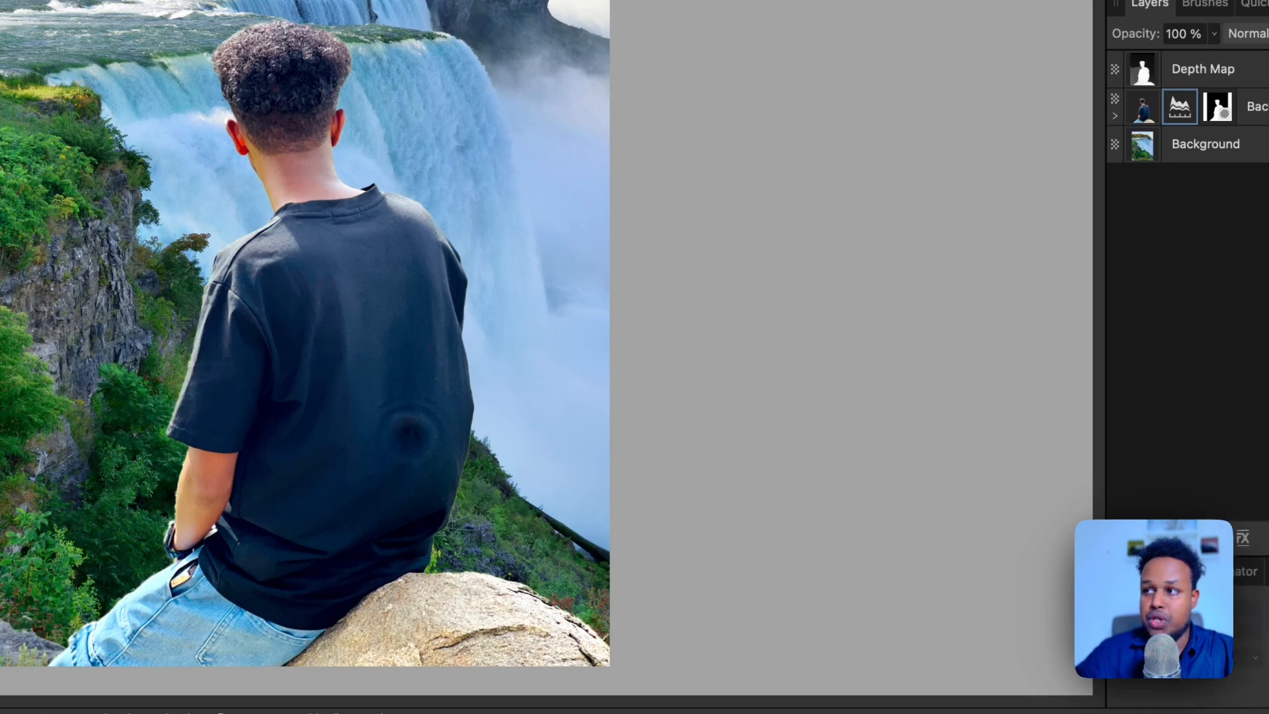
left_click_drag(855, 442, 853, 432)
left_click(707, 174)
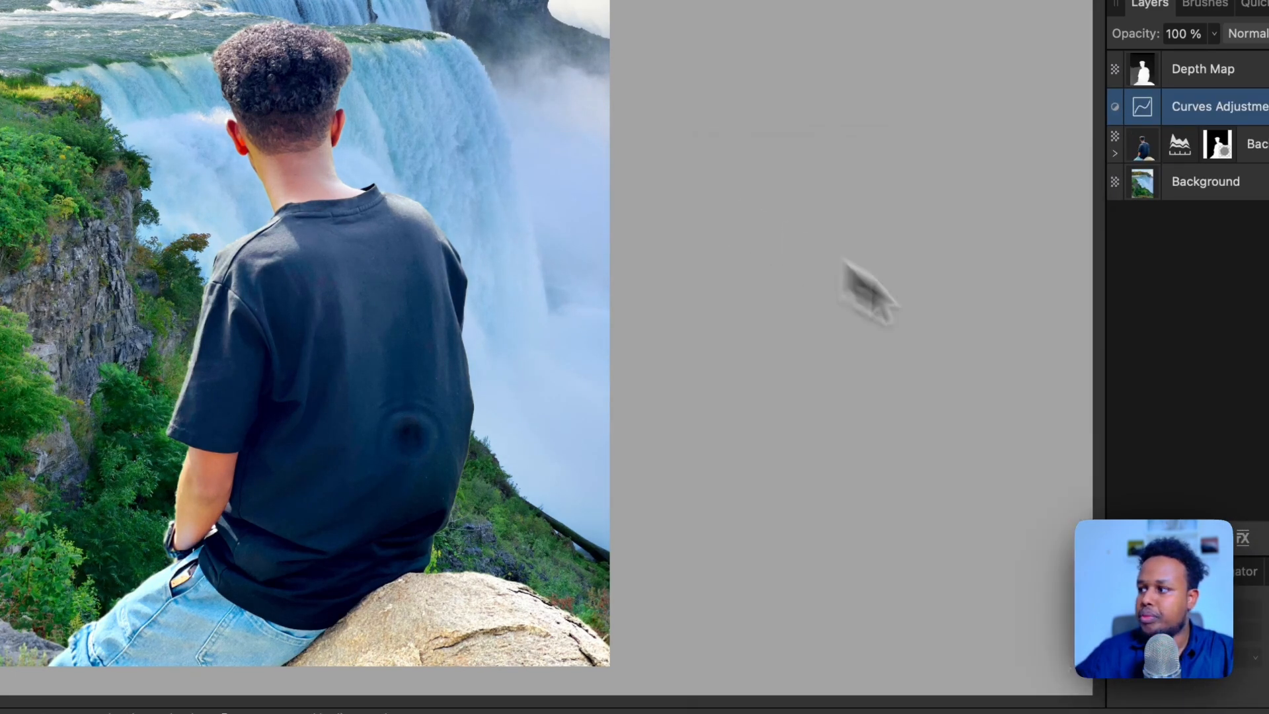
Add a Selective Colour adjustment with Reds set to Cyan 66%, Magenta -6% and Black 37%.
mouse_move(1252, 711)
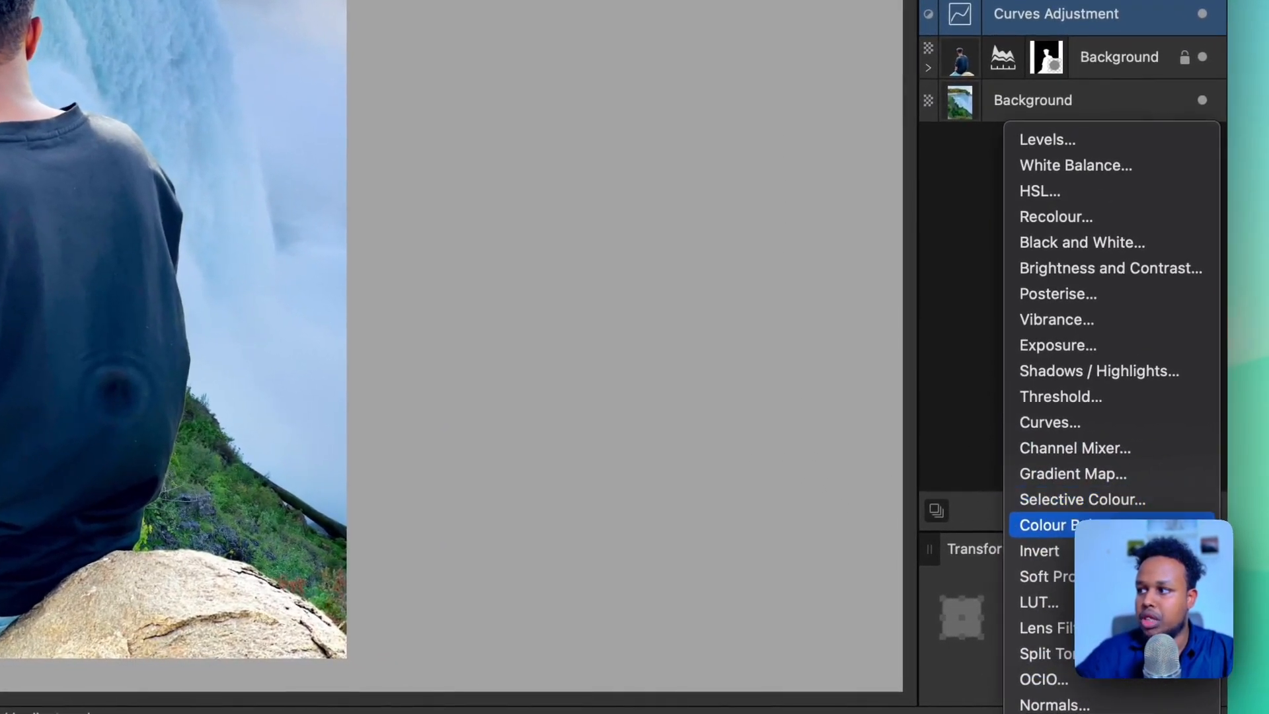
left_click(1104, 501)
left_click_drag(620, 365, 566, 248)
left_click_drag(569, 366, 587, 367)
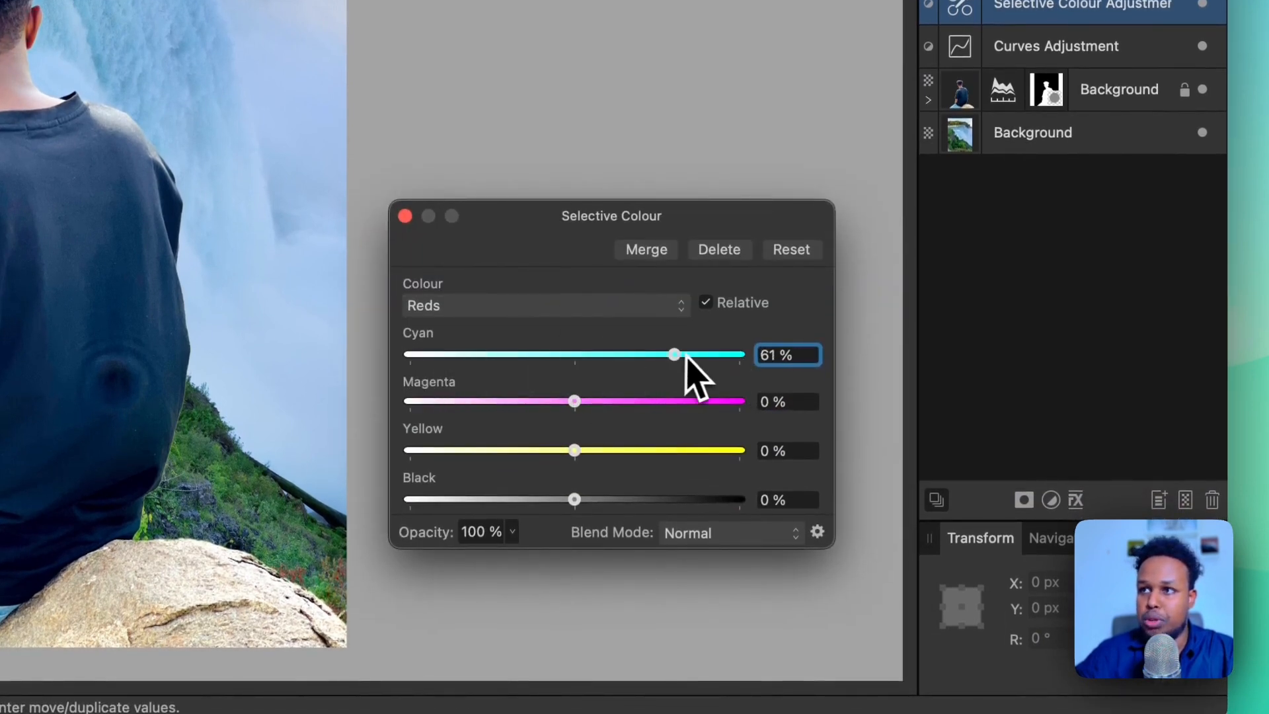
left_click(405, 217)
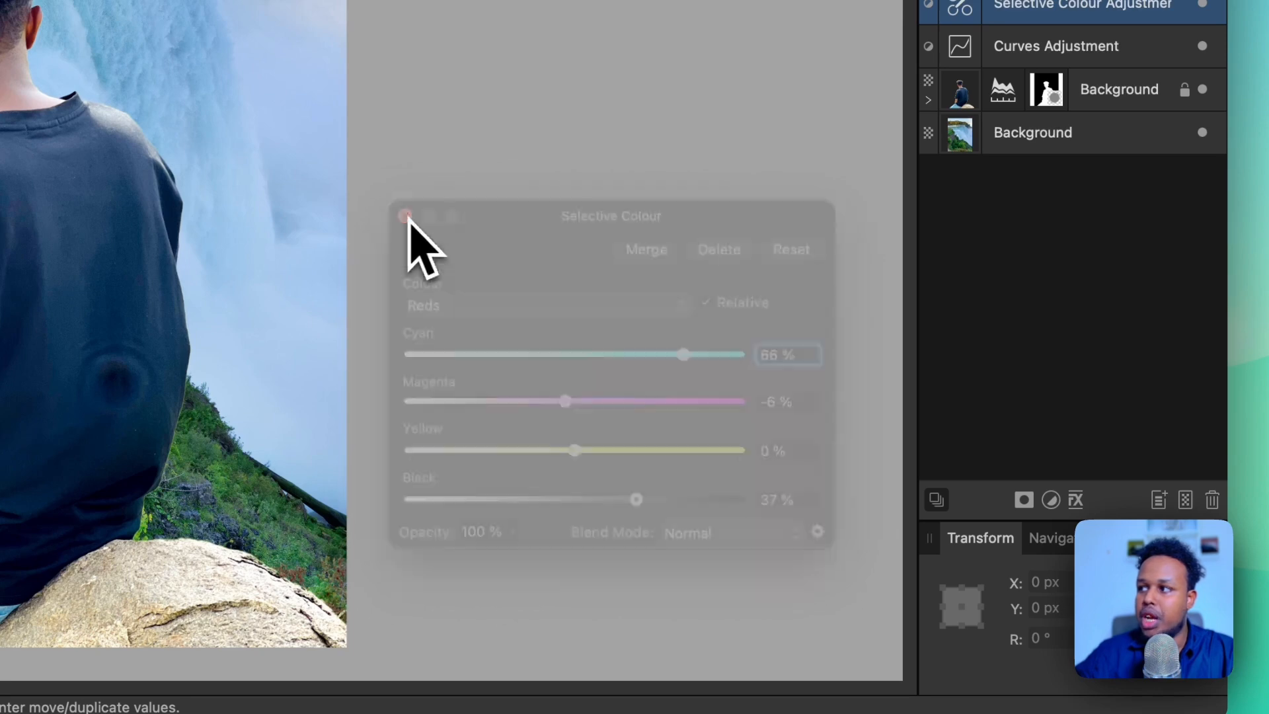
left_click(1051, 500)
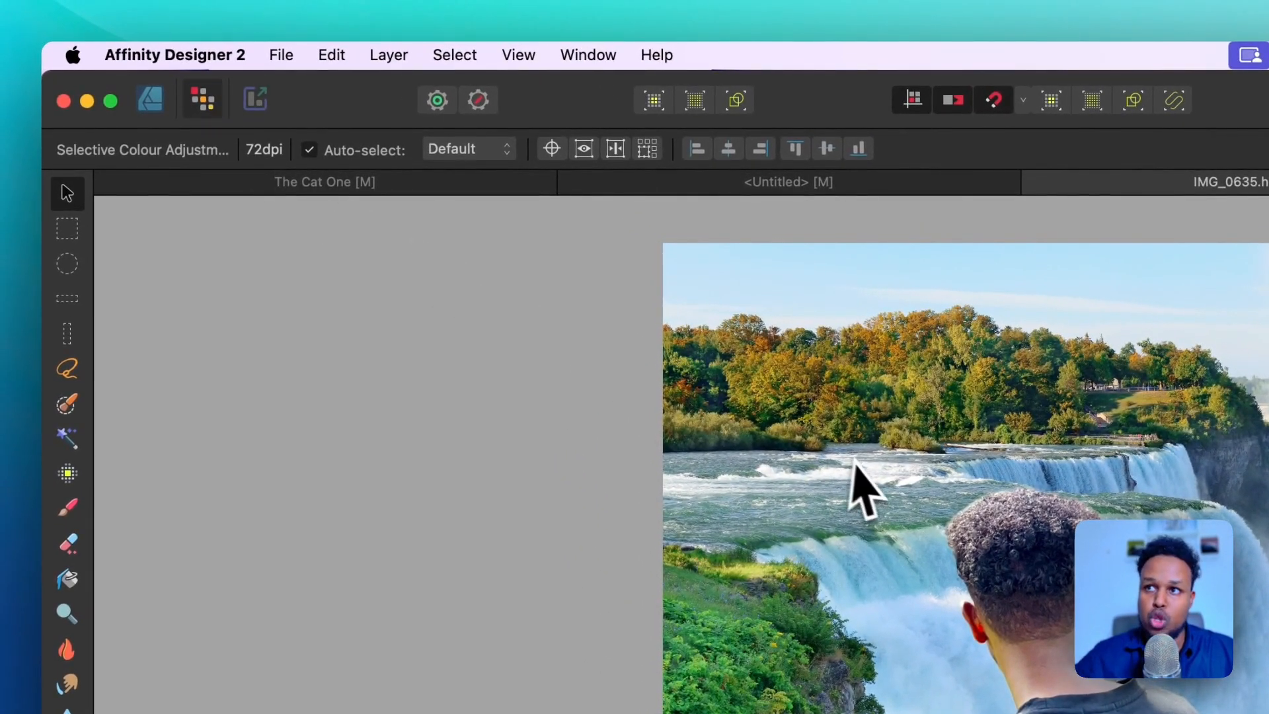
Switch to the Designer Persona and add artistic text over the waterfall reading "Affinity Designer Version 2 Tutorial" on four lines.
left_click(156, 104)
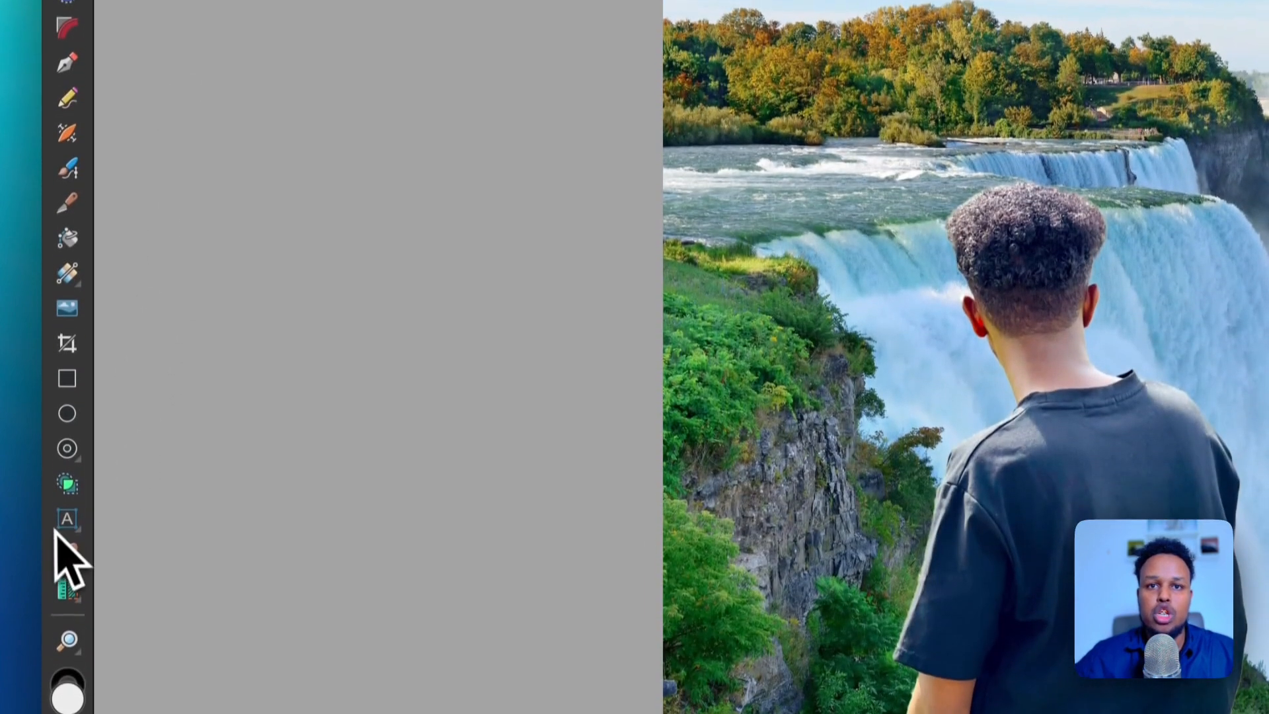
left_click(62, 535)
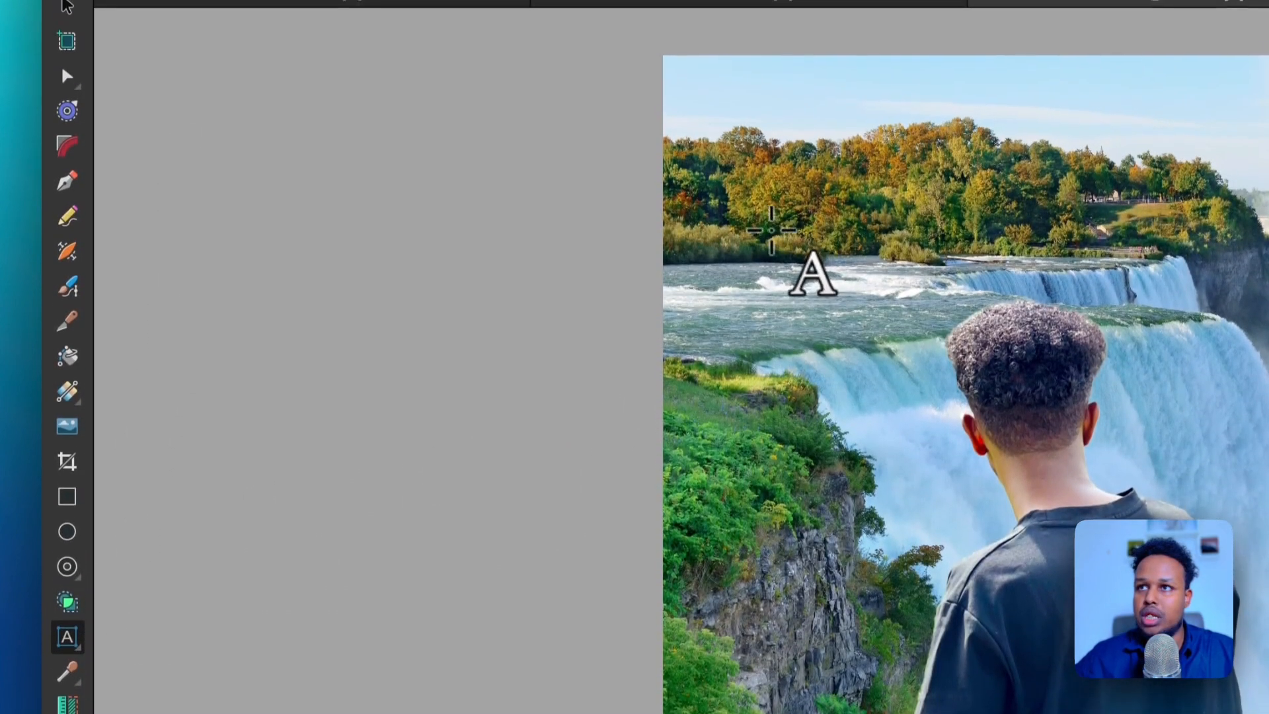
key("BackSpace")
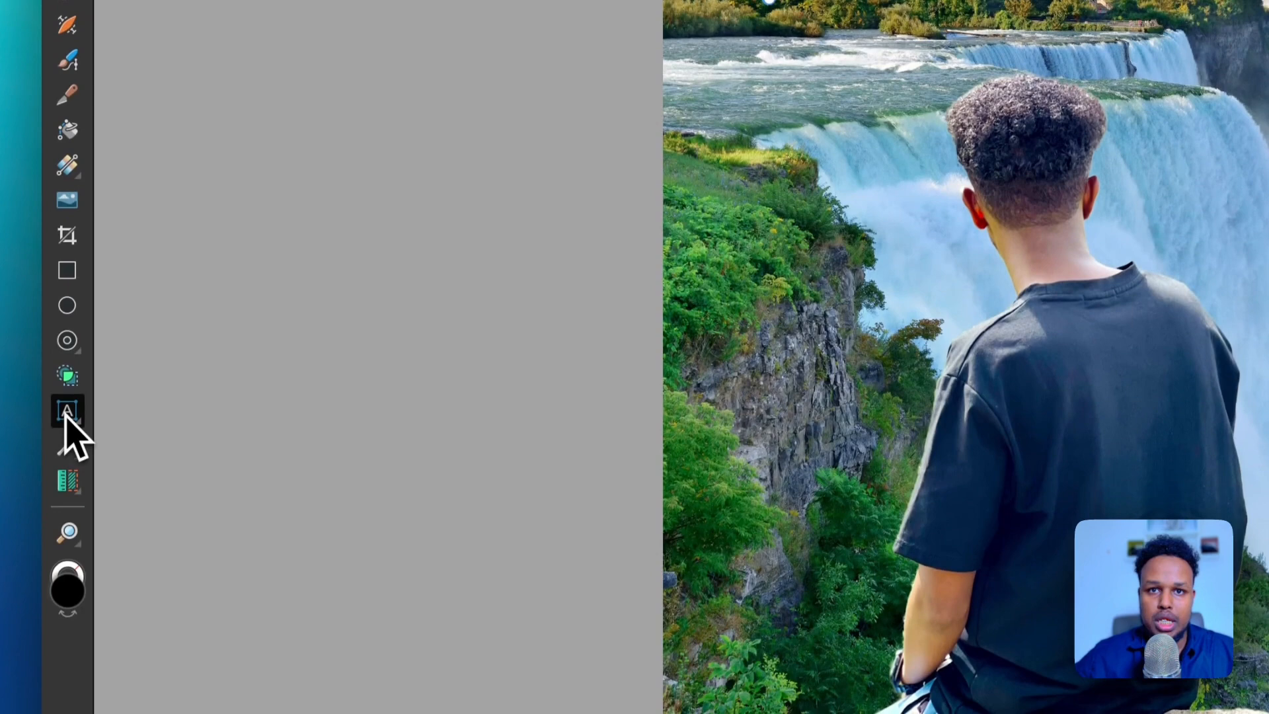
left_click(66, 412)
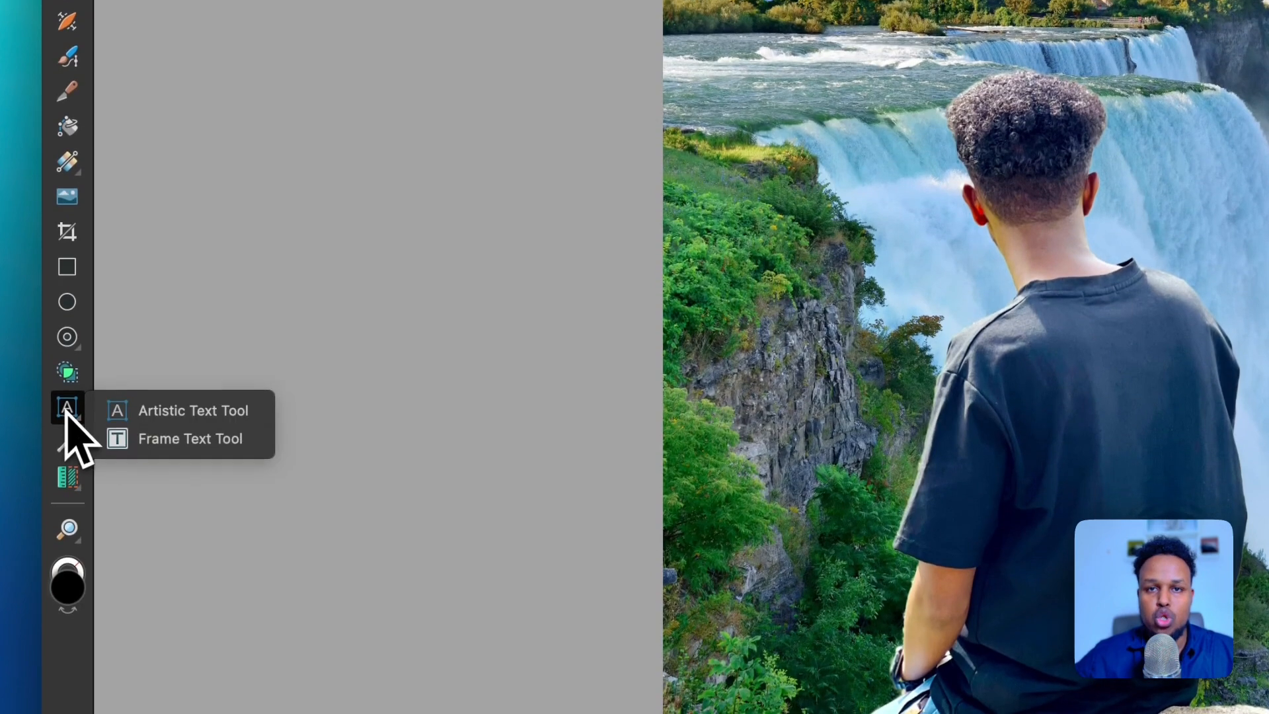
left_click(160, 417)
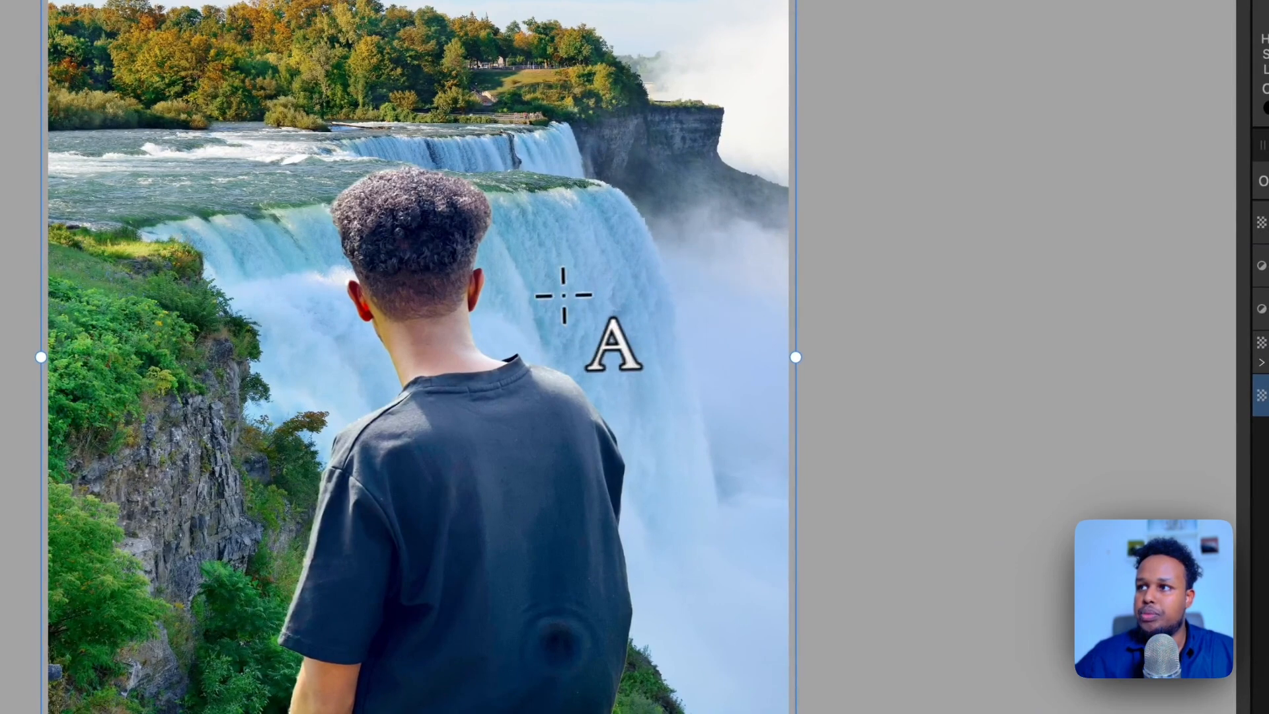
left_click(606, 301)
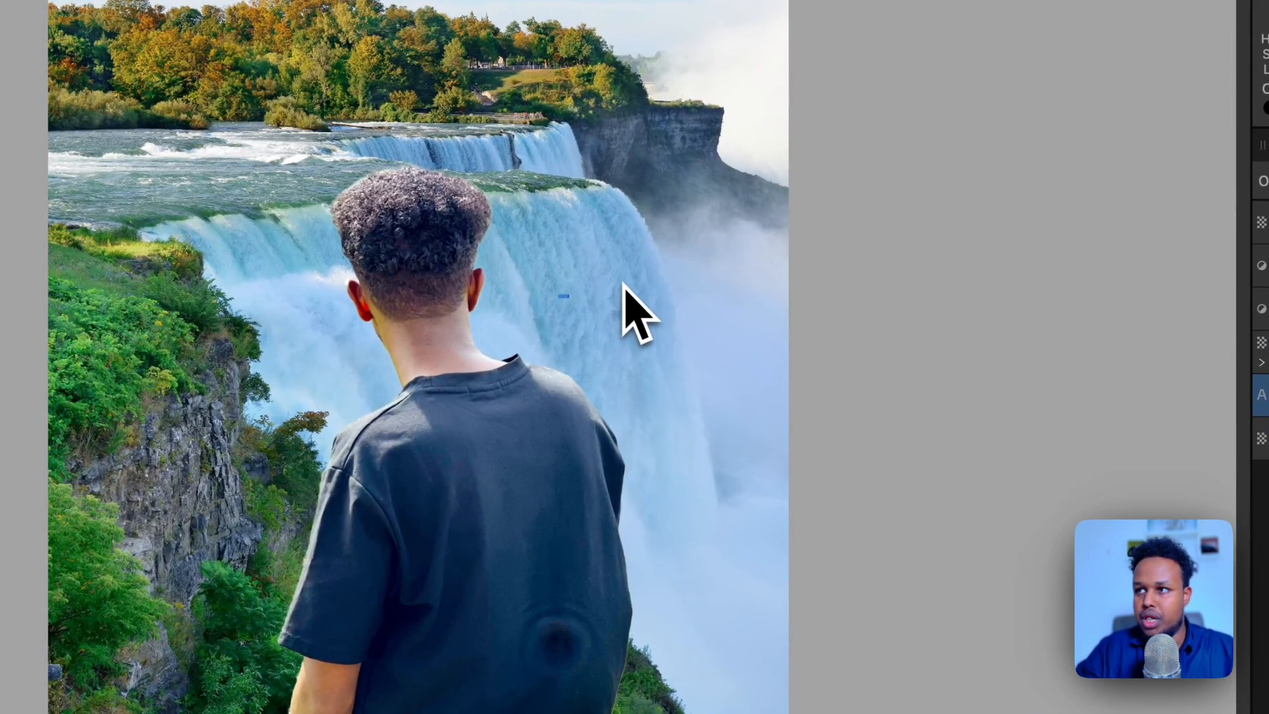
key("super+a")
key("BackSpace")
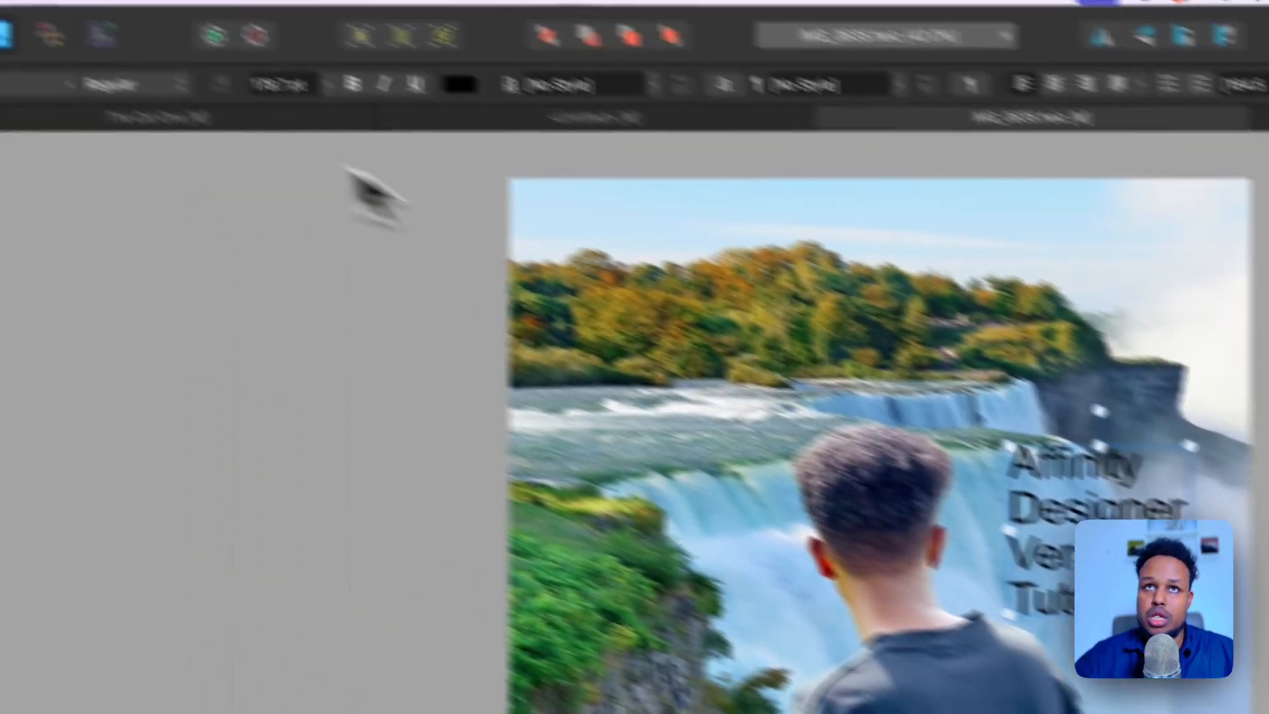
Change the text's font to ASTRO and scale the text down to about 126.8 pt.
left_click(148, 95)
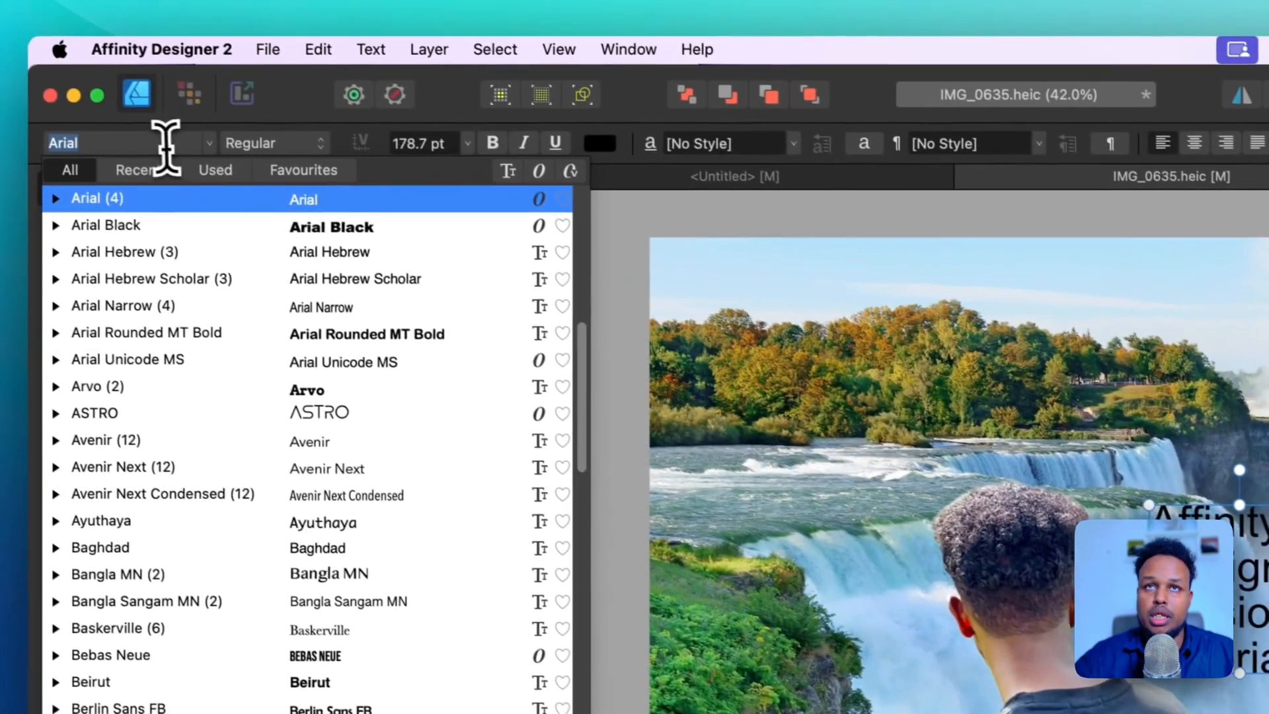
left_click(277, 418)
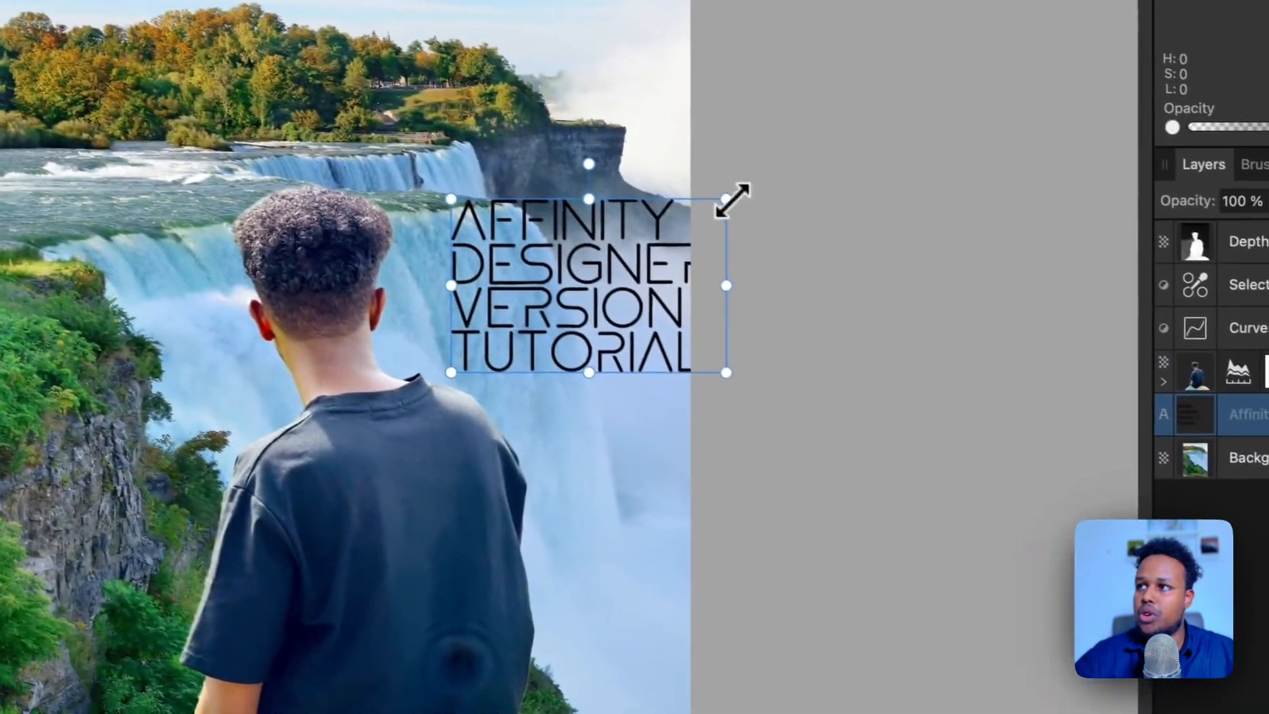
left_click_drag(777, 225, 684, 238)
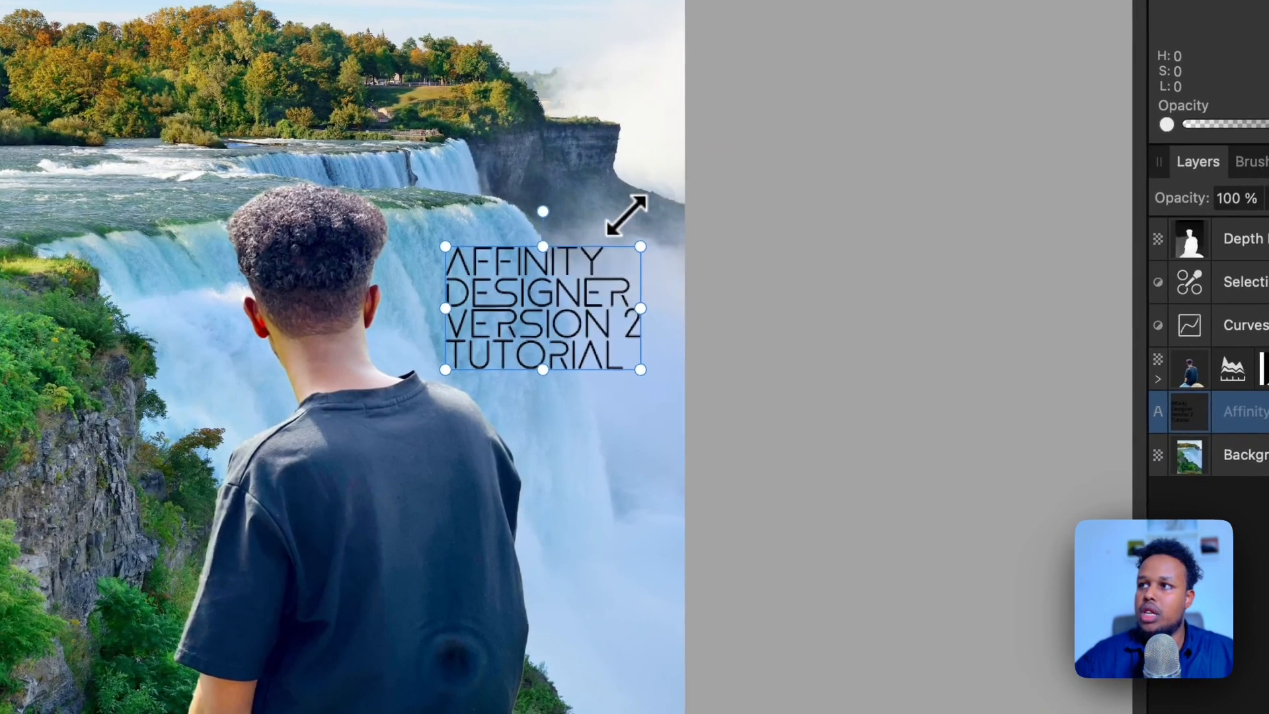
Move the text down onto the man's shirt and raise its layer to the top of the layer stack.
left_click_drag(561, 463, 538, 575)
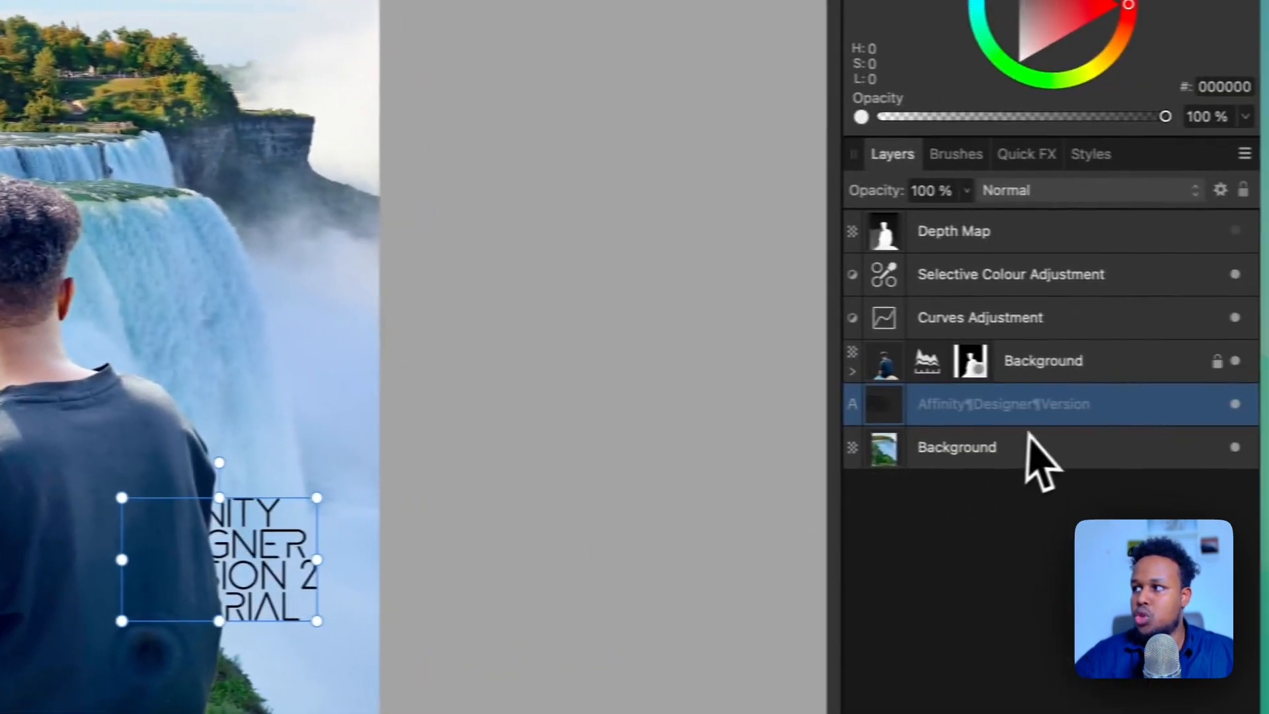
left_click_drag(1028, 410, 1024, 219)
left_click_drag(197, 576, 823, 470)
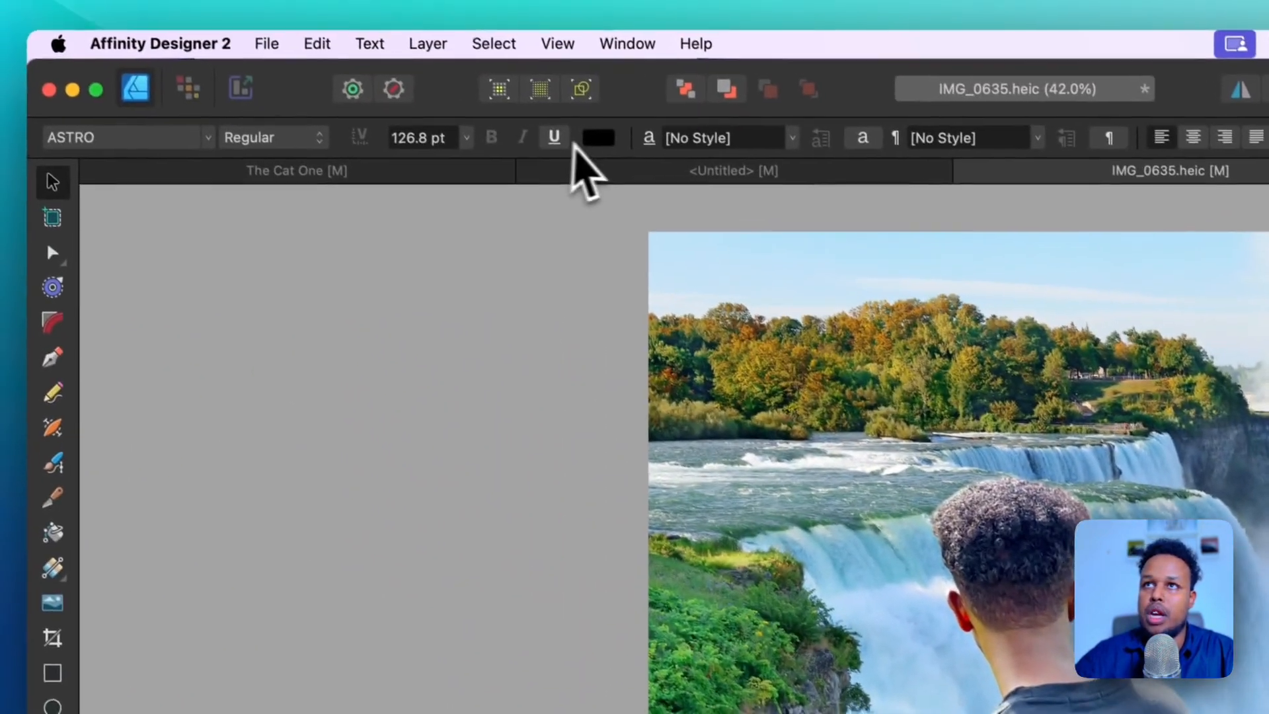
Colour the text white (FFFFFF), adjust its position on the back of the shirt and deselect it.
left_click(597, 138)
left_click_drag(714, 323, 706, 419)
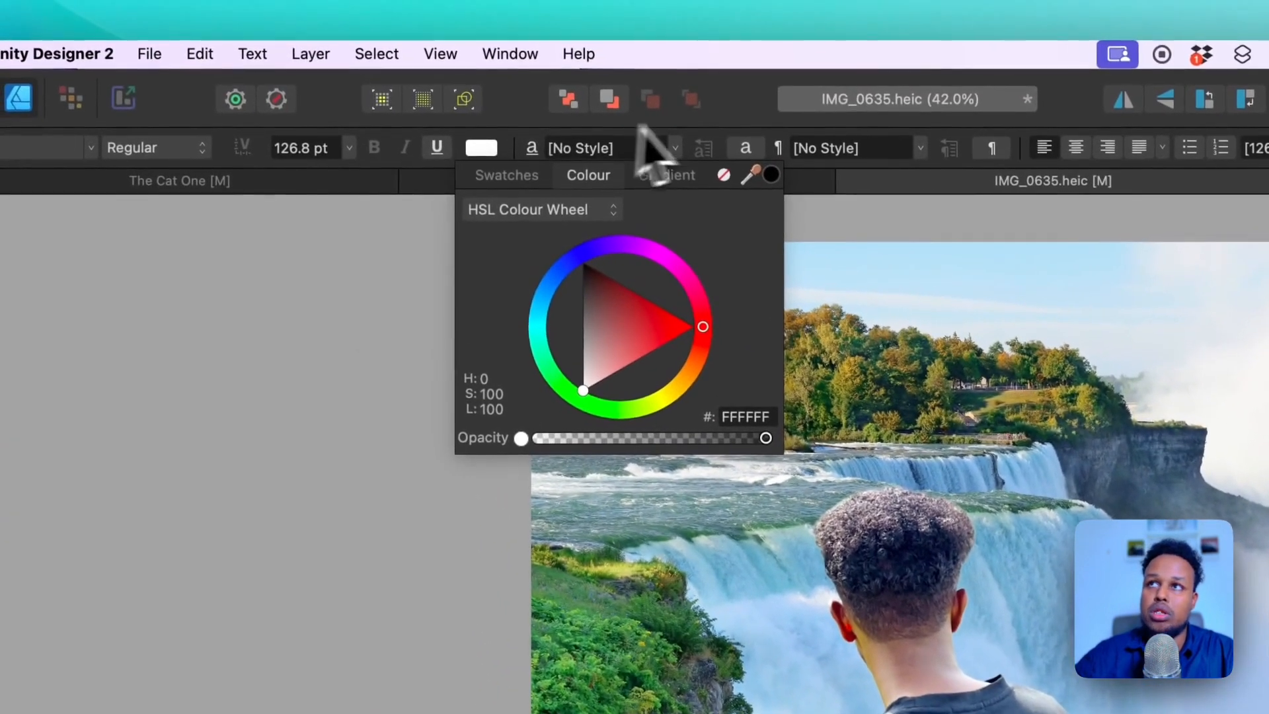
left_click(644, 129)
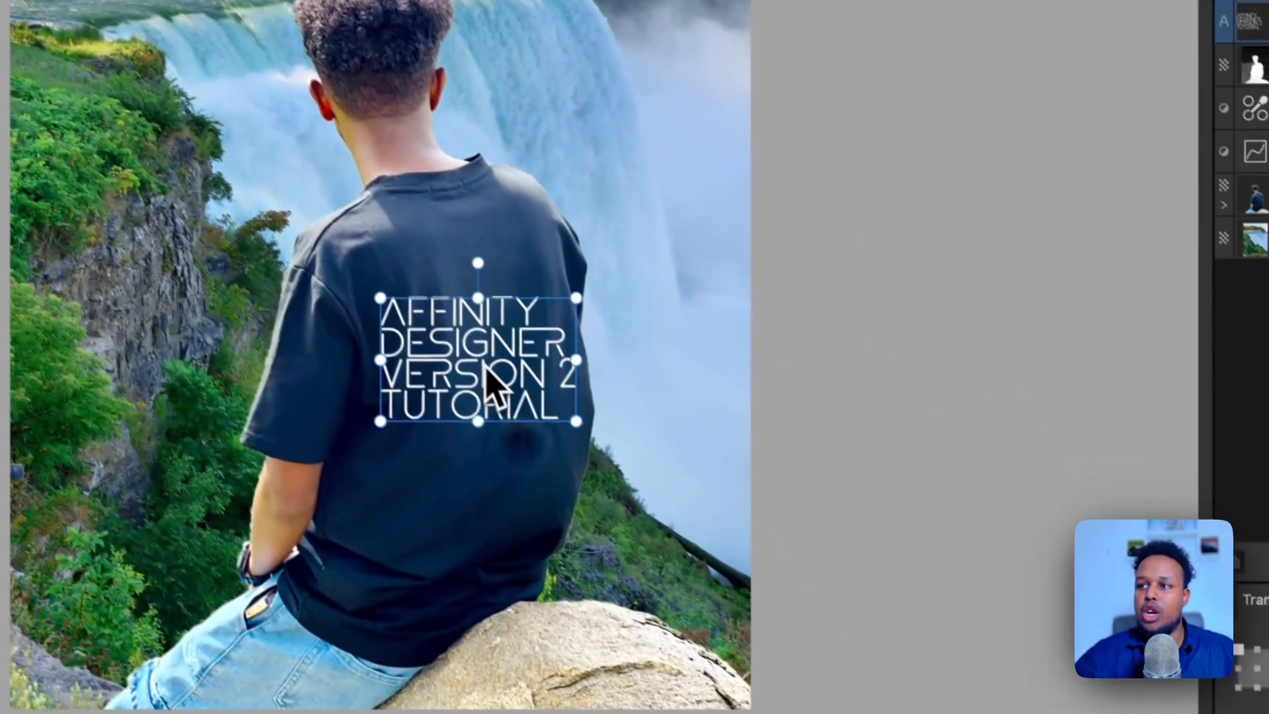
left_click_drag(489, 374, 467, 355)
left_click(805, 326)
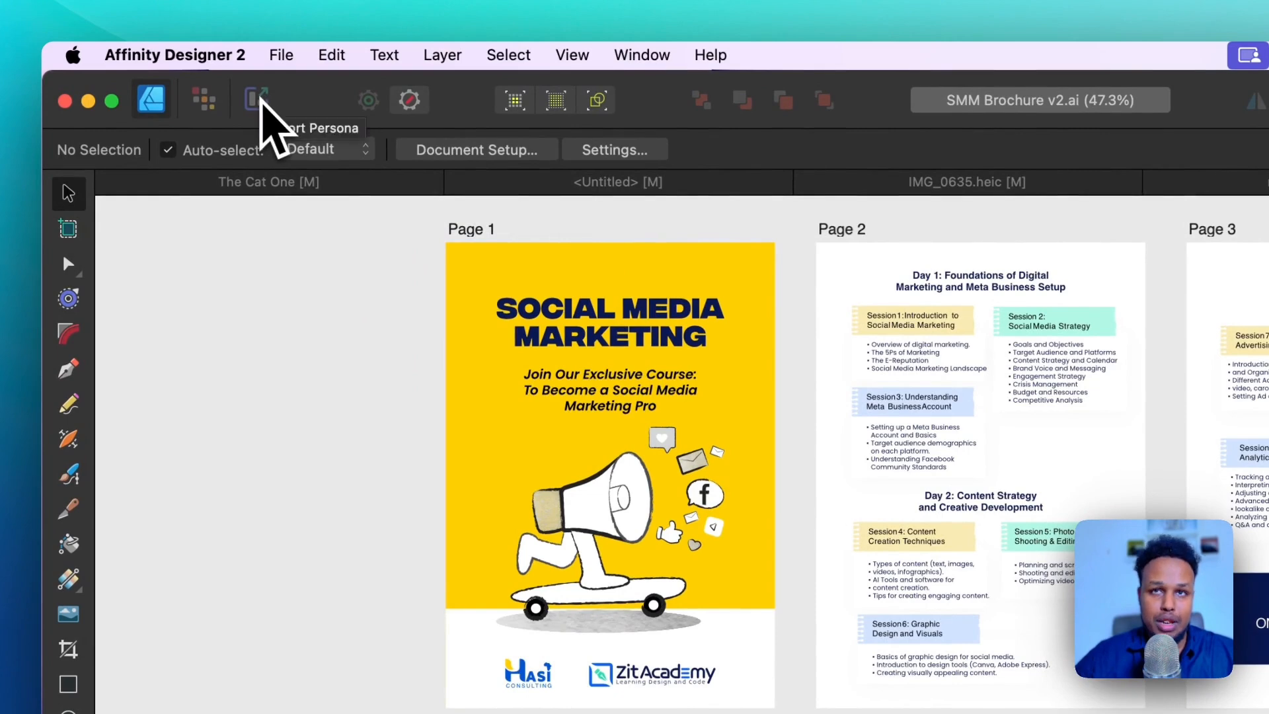
In SMM Brochure v2.ai, switch to the Export Persona and draw slices over Page 1 (about 2481x3499) and Page 2 (about 2463x3499).
left_click(256, 99)
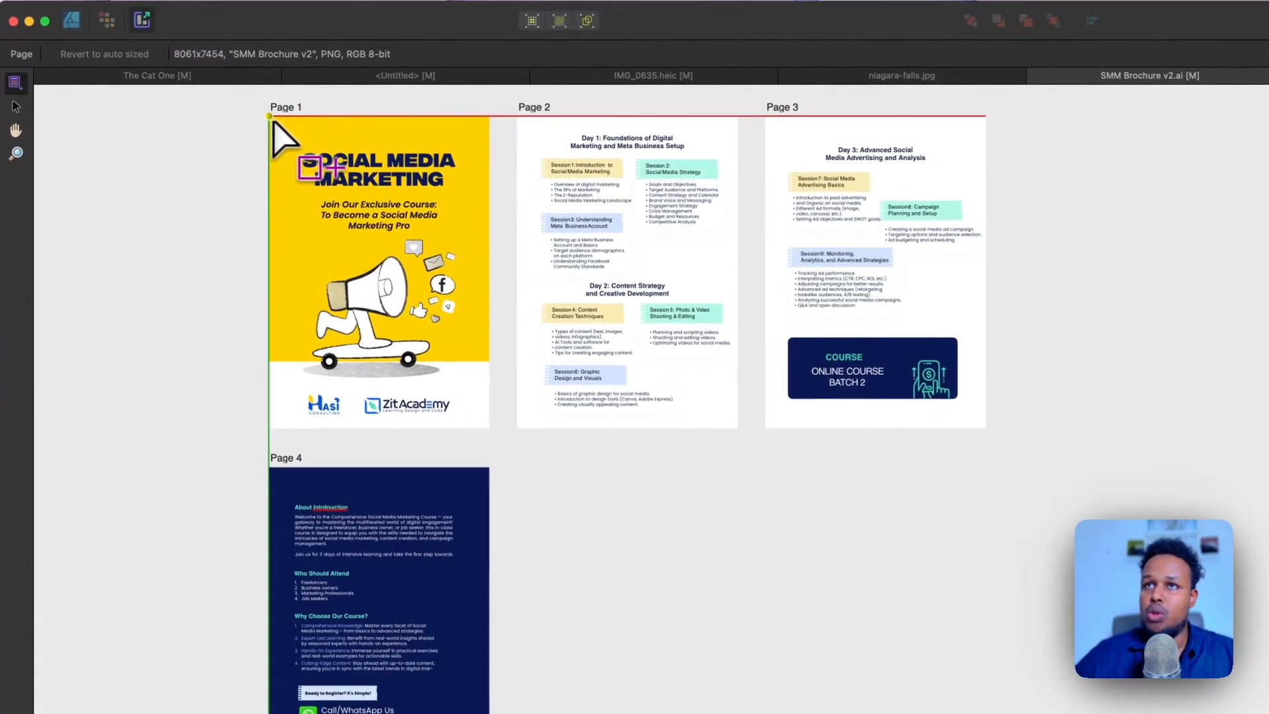
left_click_drag(269, 116, 489, 417)
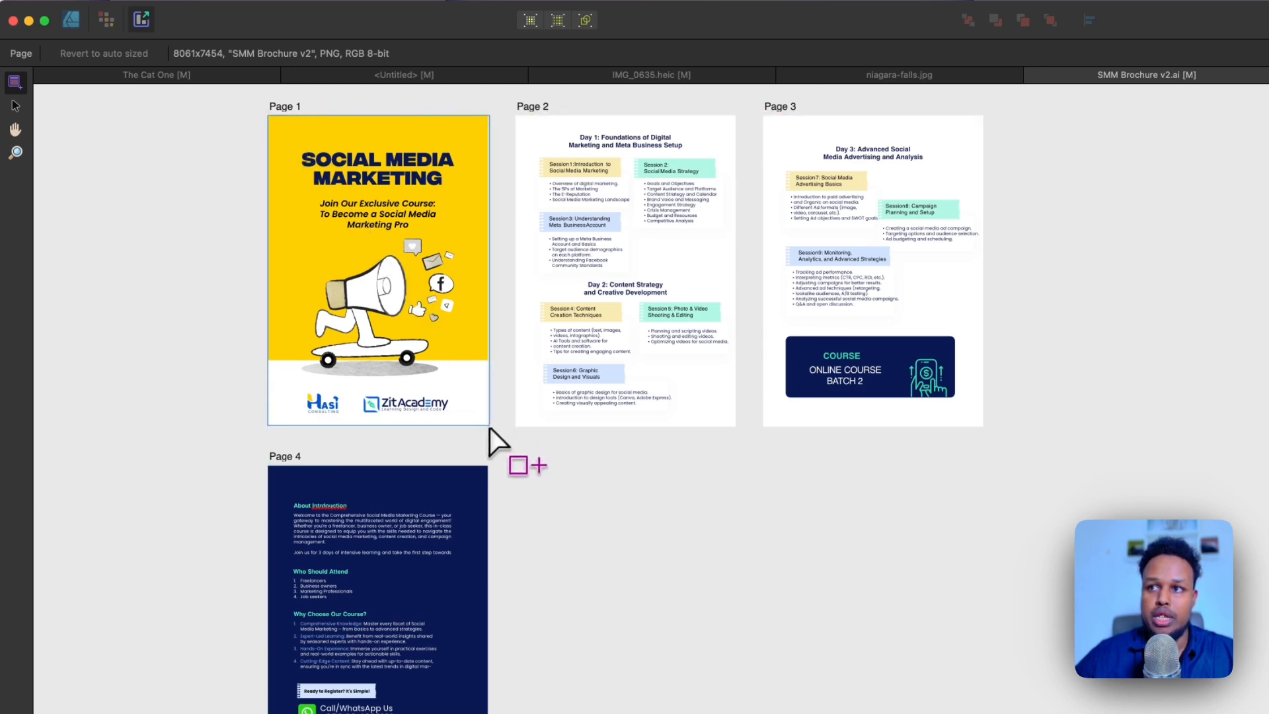
left_click_drag(489, 426, 489, 426)
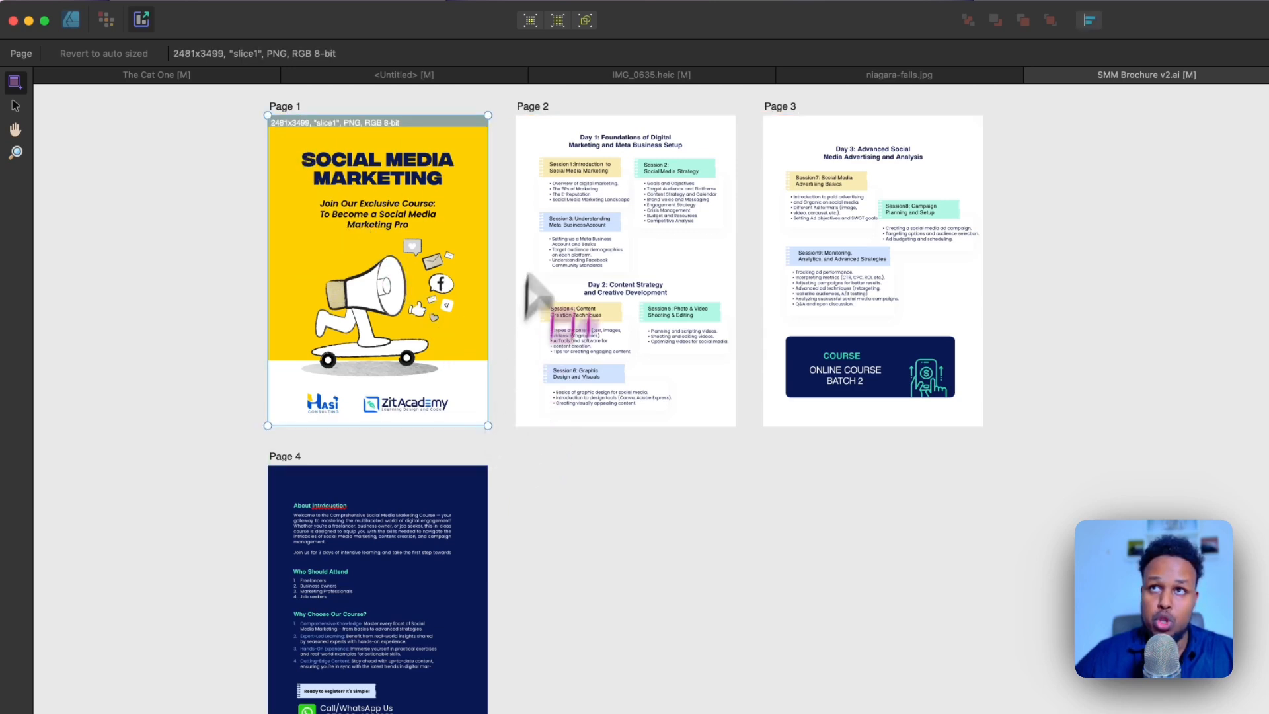
left_click_drag(519, 117, 582, 226)
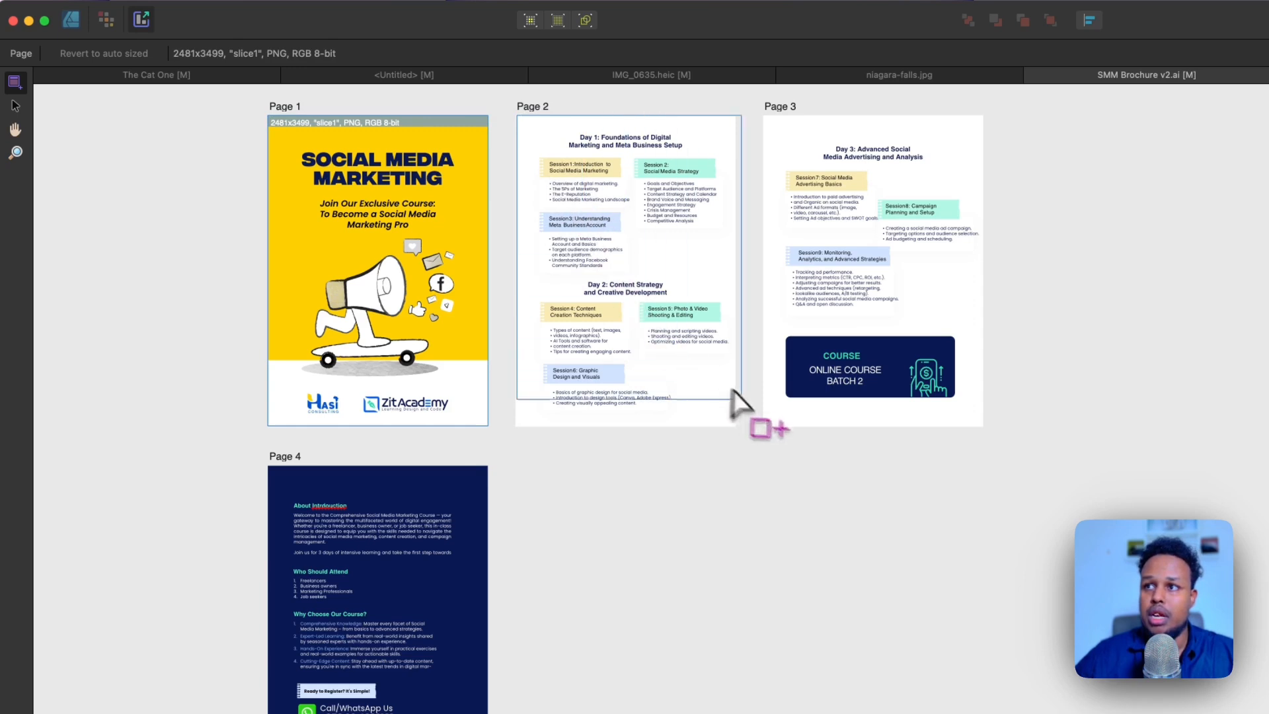
left_click_drag(735, 424, 736, 426)
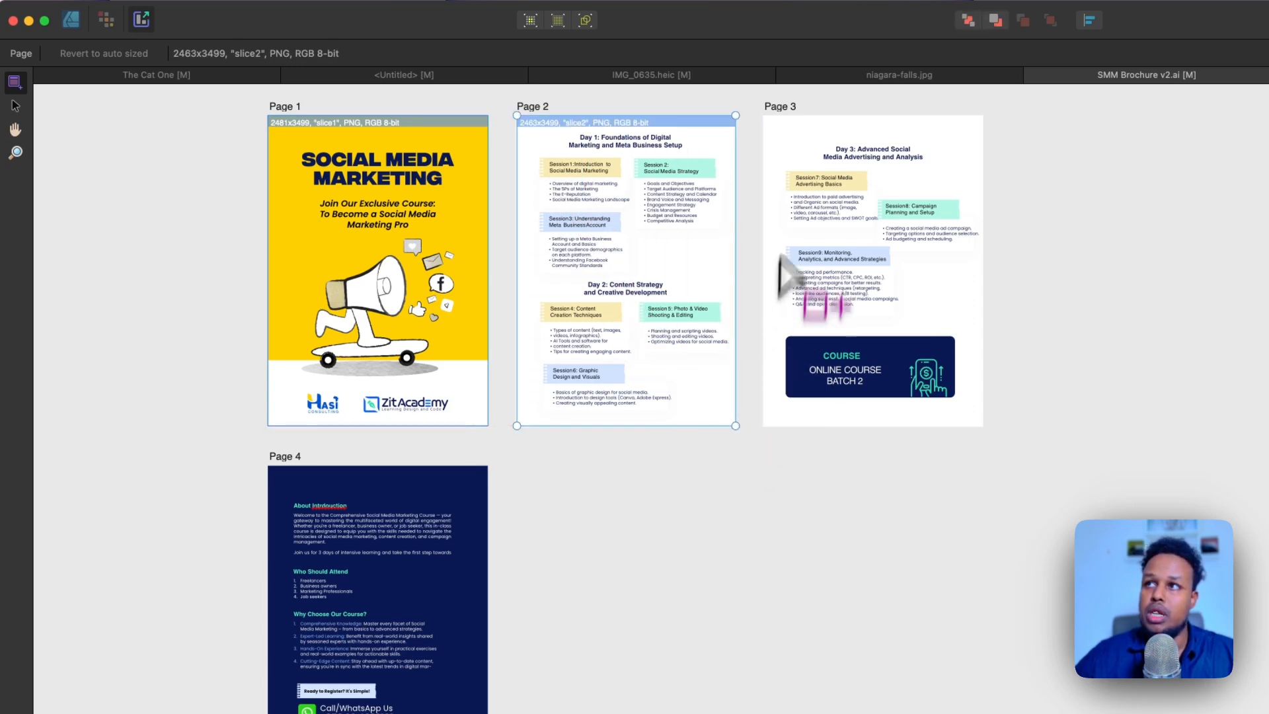
Draw slices over Page 3 (about 2459x3499) and Page 4, extending the Page 4 slice to about 2481x3512.
left_click_drag(764, 116, 982, 426)
left_click_drag(269, 469, 488, 713)
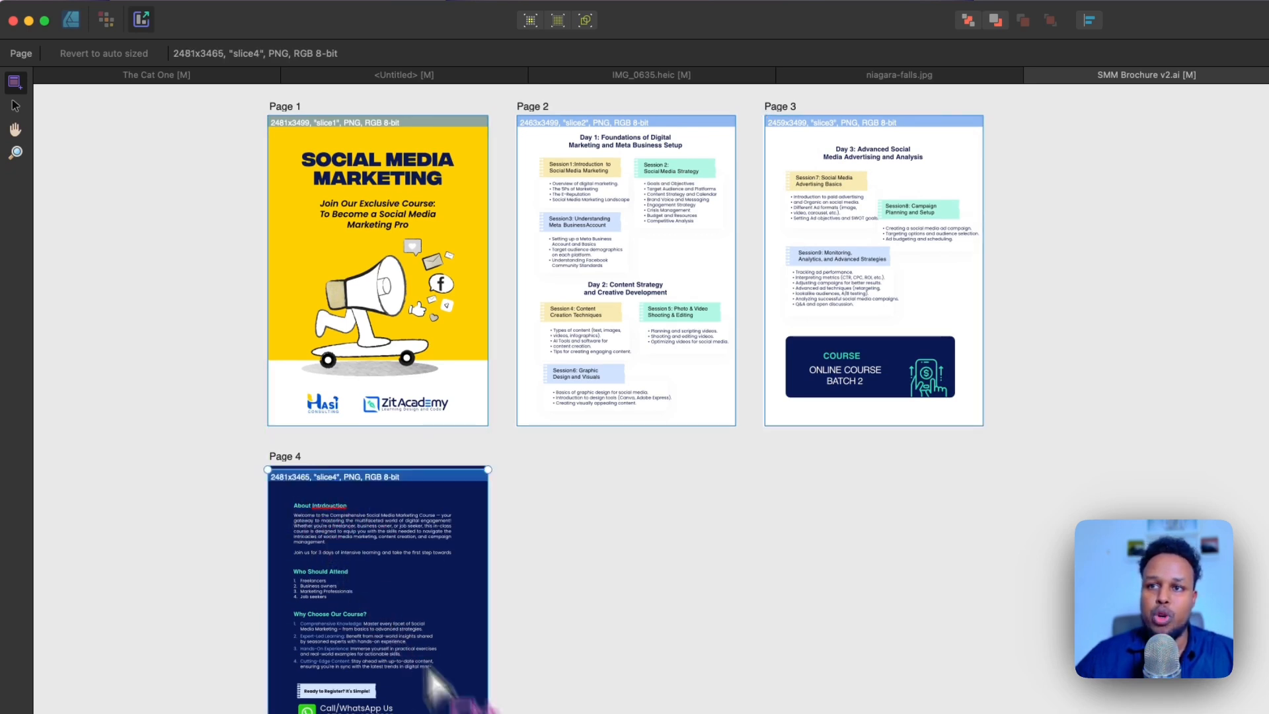
left_click_drag(355, 468, 355, 464)
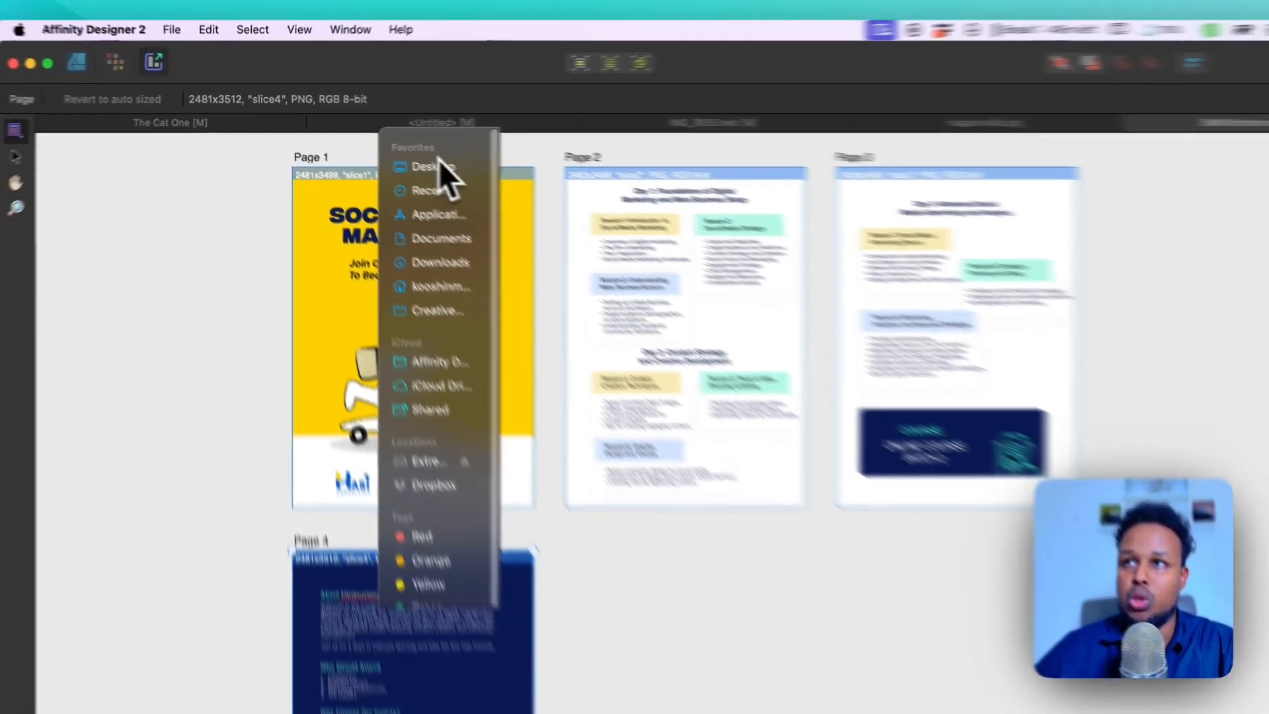
Export slice1 to slice4 as PNG files into the Export folder.
left_click(119, 43)
double_click(430, 179)
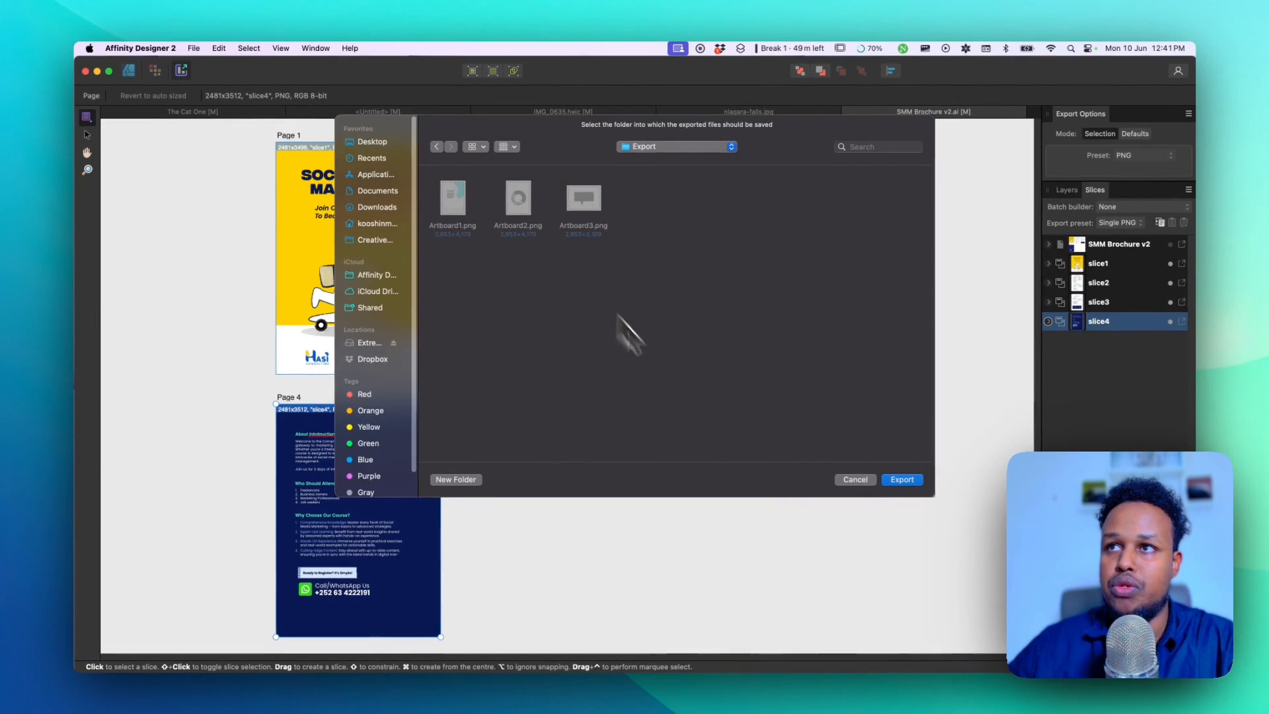
left_click(902, 479)
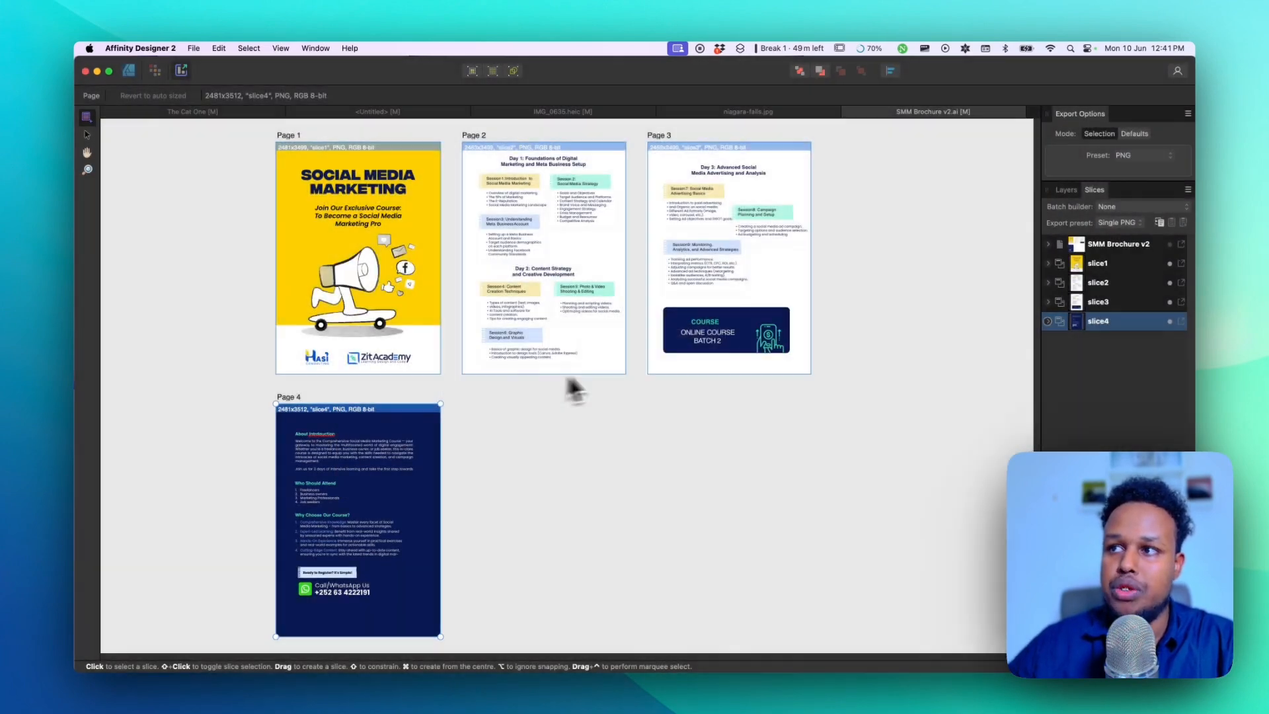
Switch to Finder, open the Export folder, preview slice1.png through slice3.png, and return to Affinity Designer.
key("ctrl+Right")
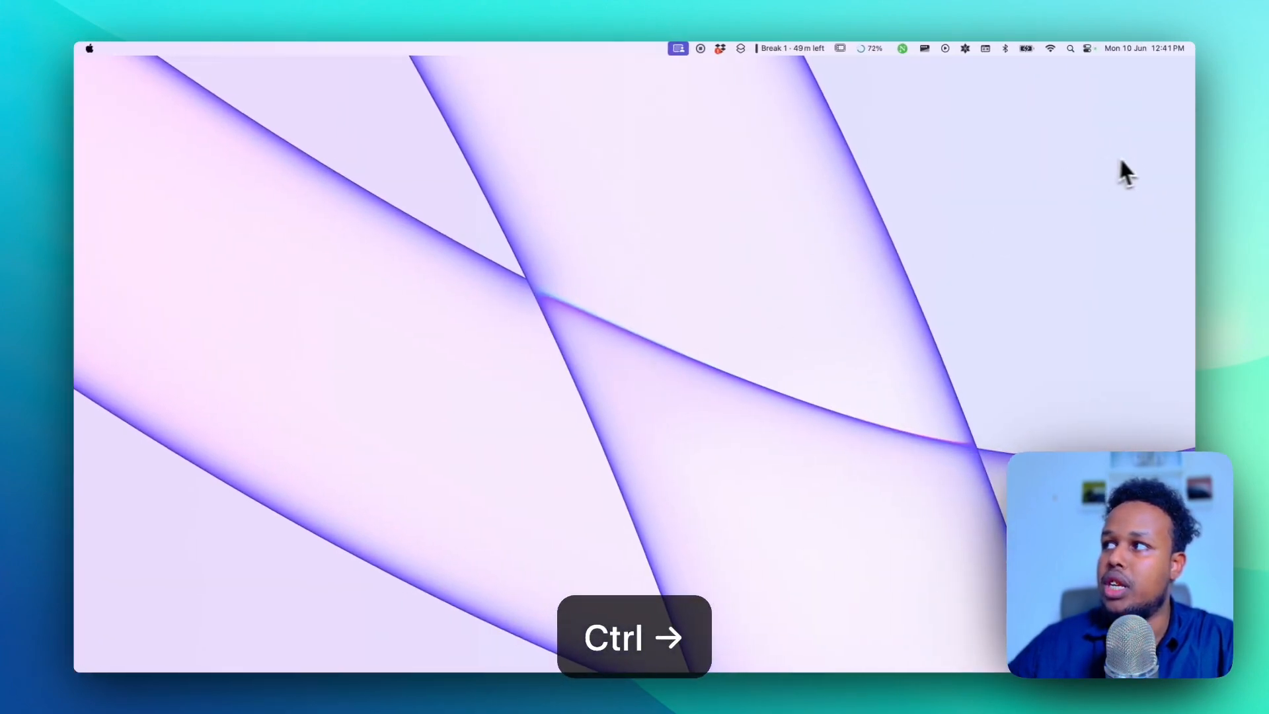
left_click(1155, 155)
left_click_drag(835, 67, 635, 248)
double_click(702, 259)
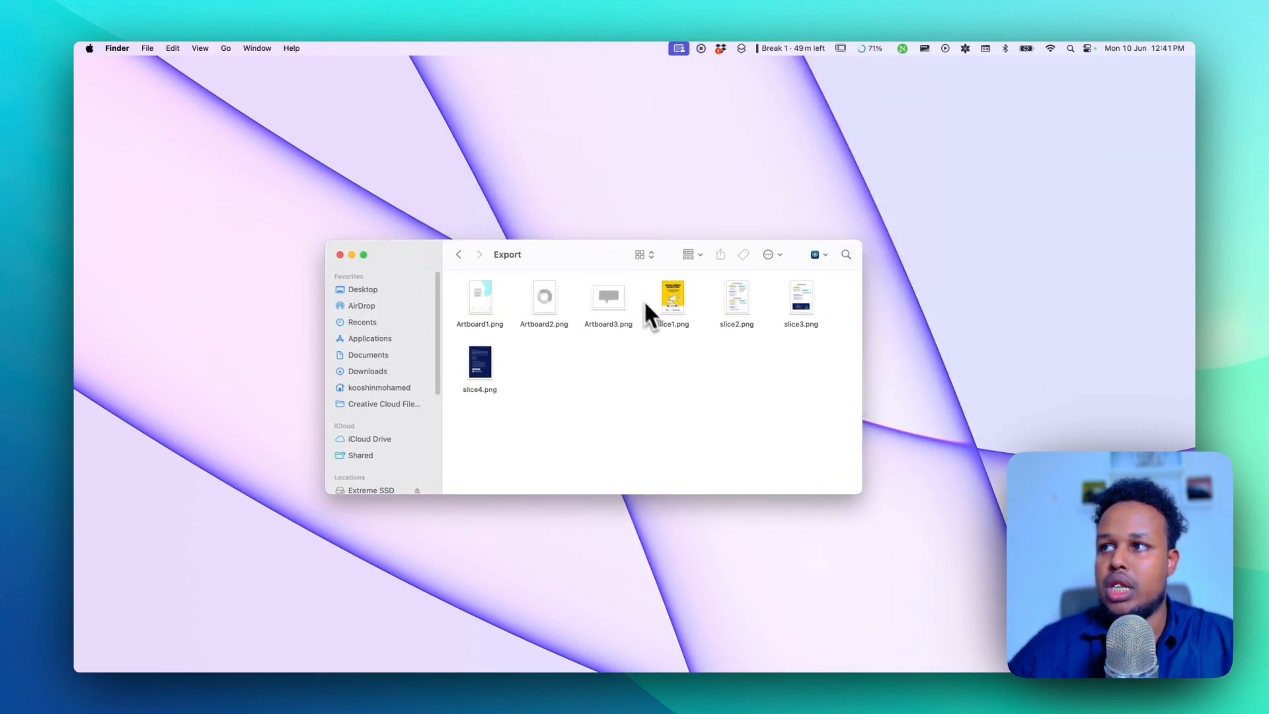
key("space")
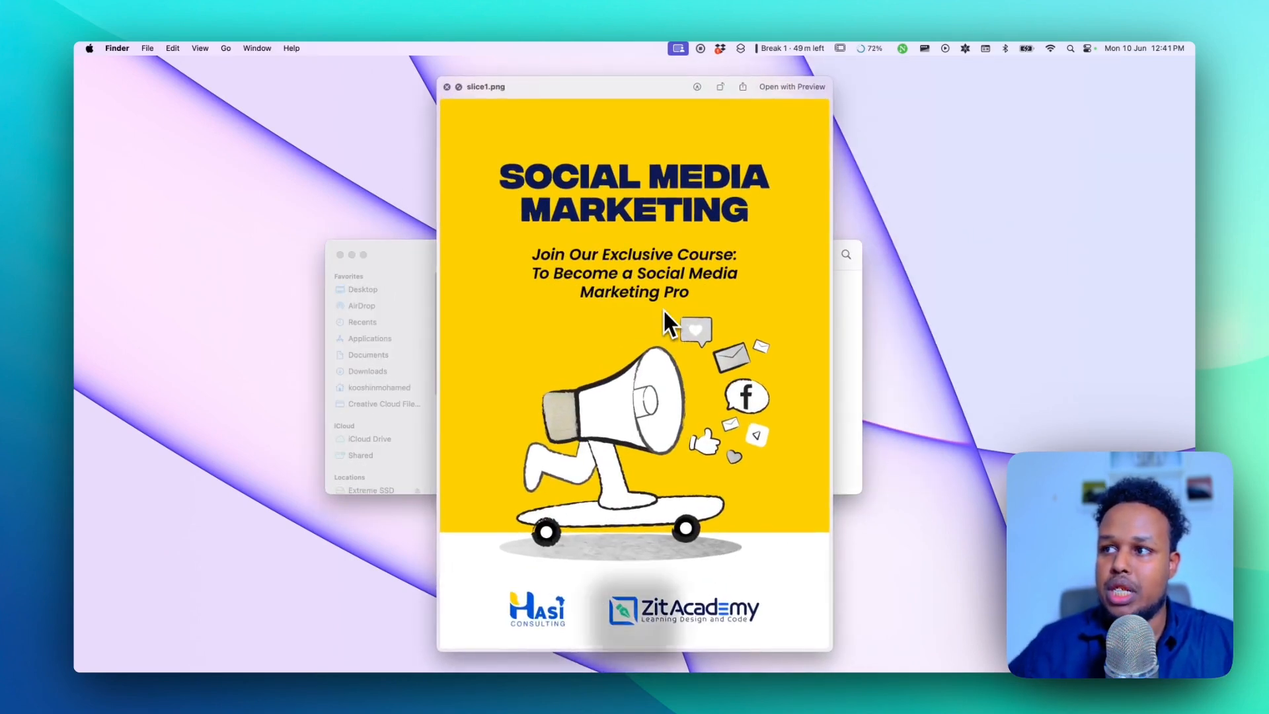
key("Right")
key("Right")
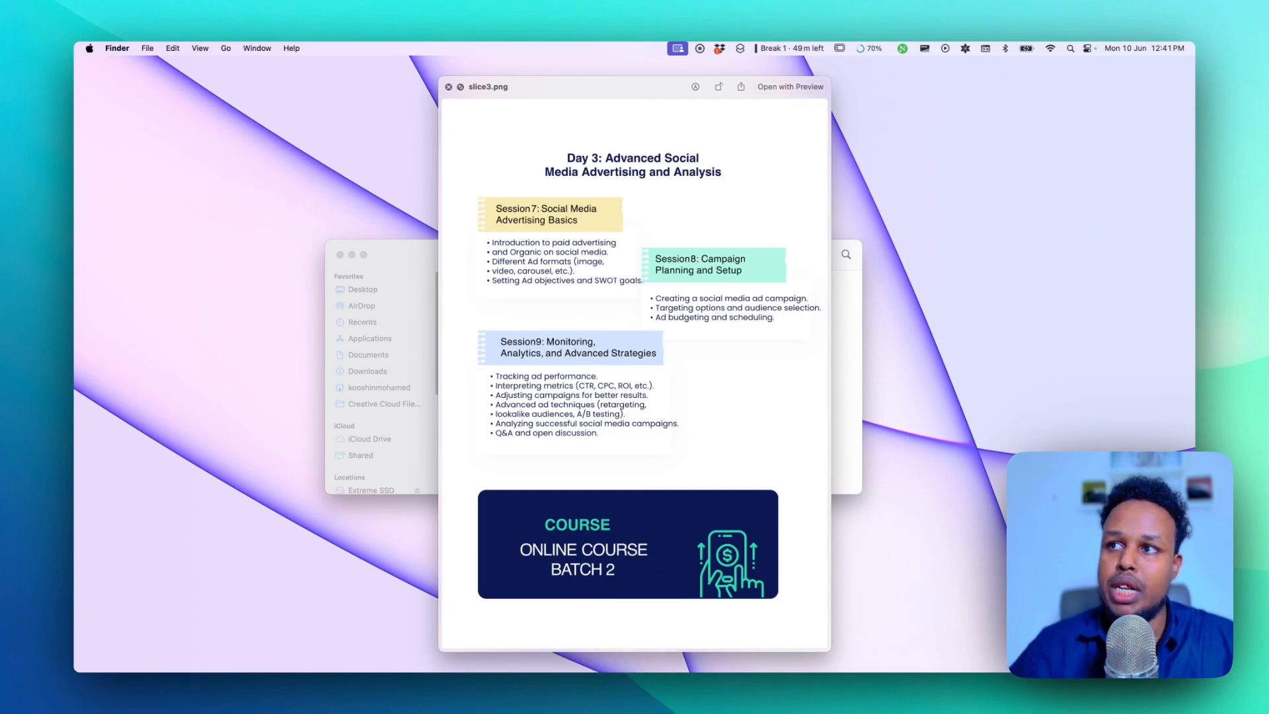
key("space")
key("ctrl+Left")
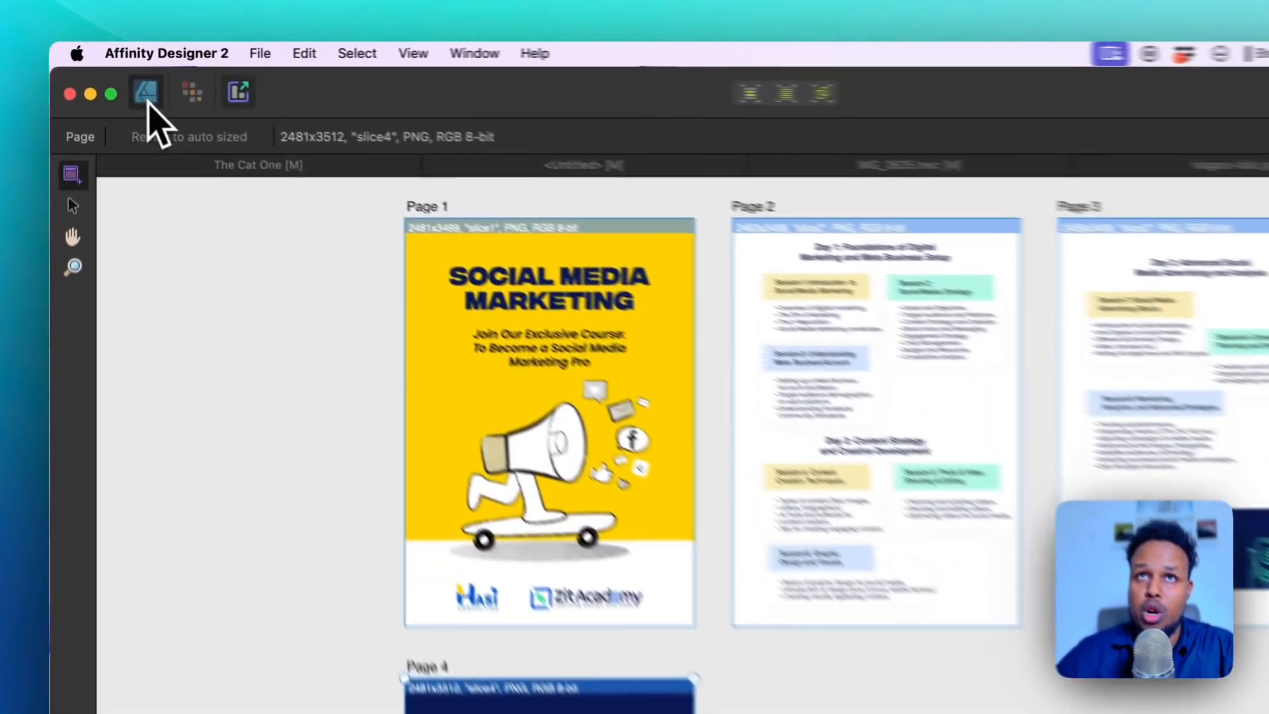
In the Designer Persona, change the Page 4 background rectangle's fill to red (EE1F13) and deselect it.
left_click(129, 70)
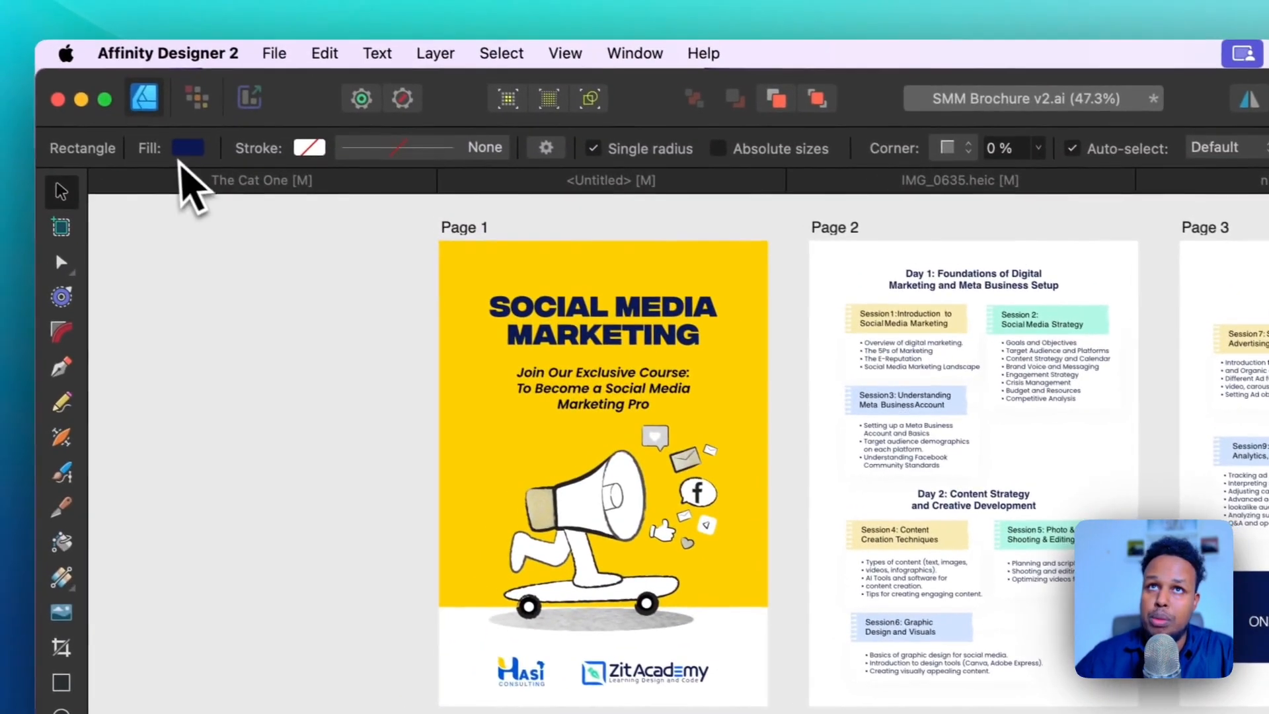
left_click(187, 145)
left_click_drag(279, 264, 448, 362)
left_click_drag(354, 316, 394, 334)
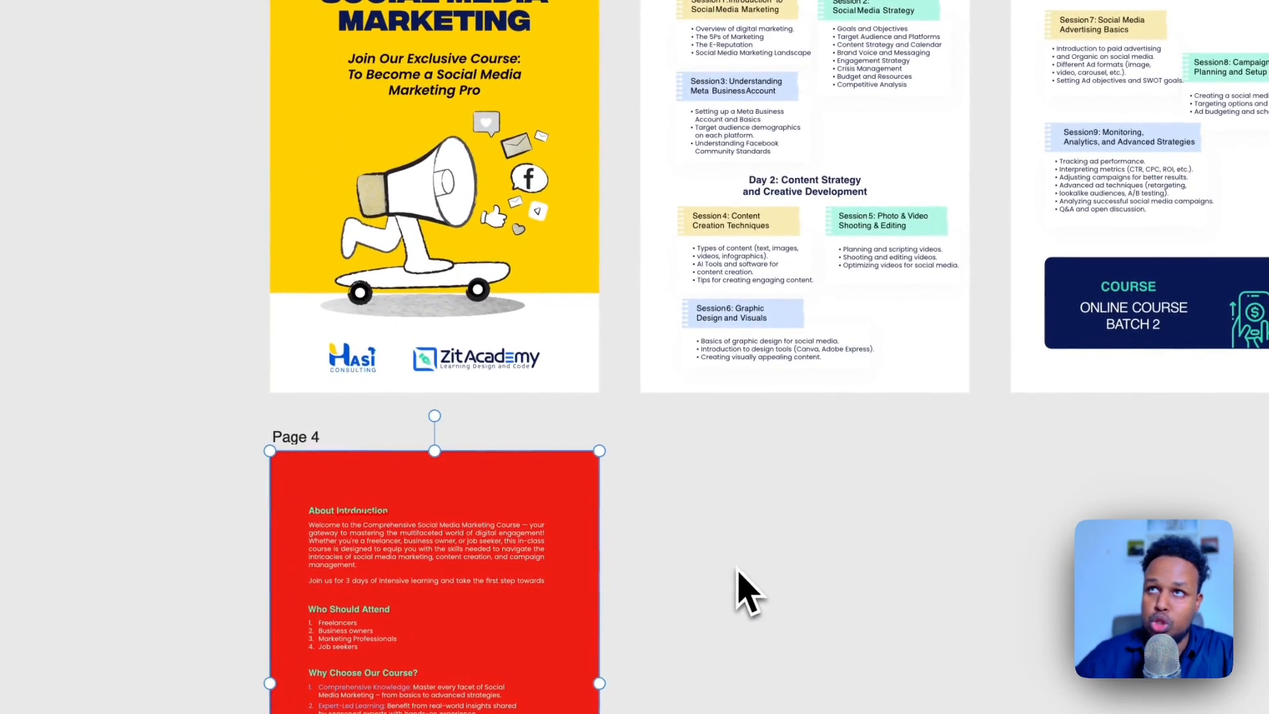
left_click(738, 570)
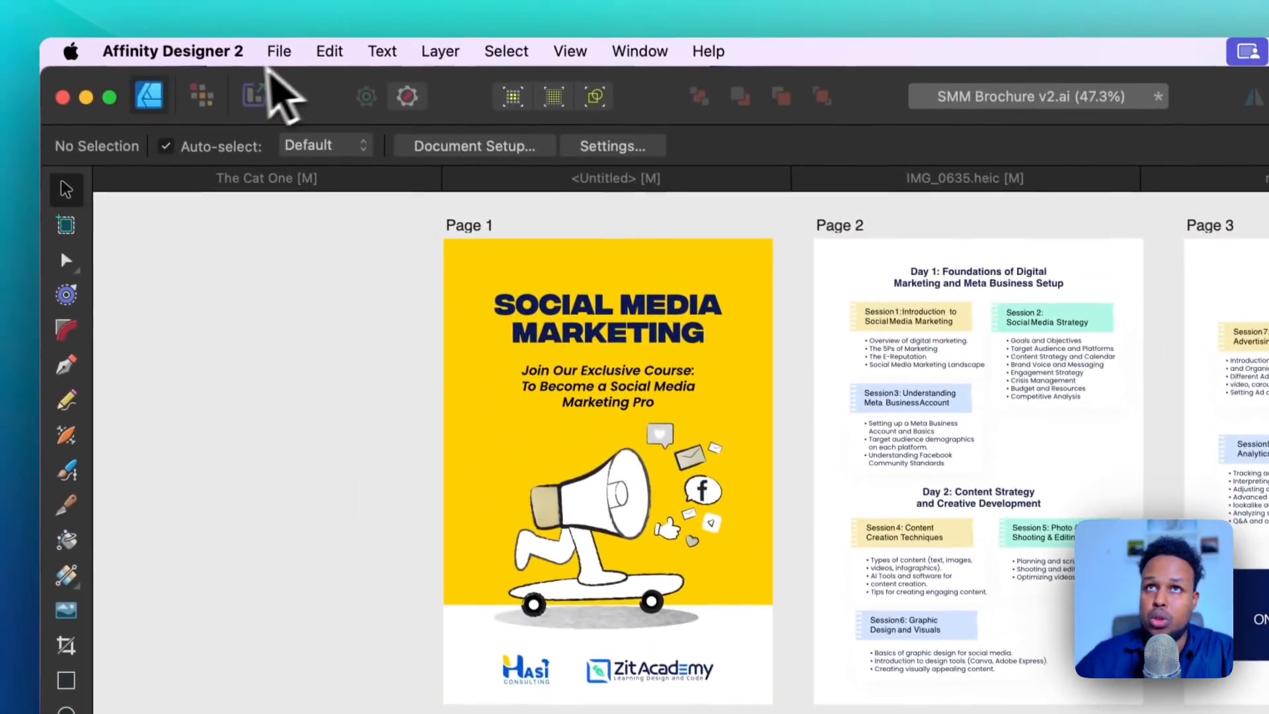
In the Export Persona, enable continuous export and export slice1 to slice4 over the existing PNG files.
left_click(251, 100)
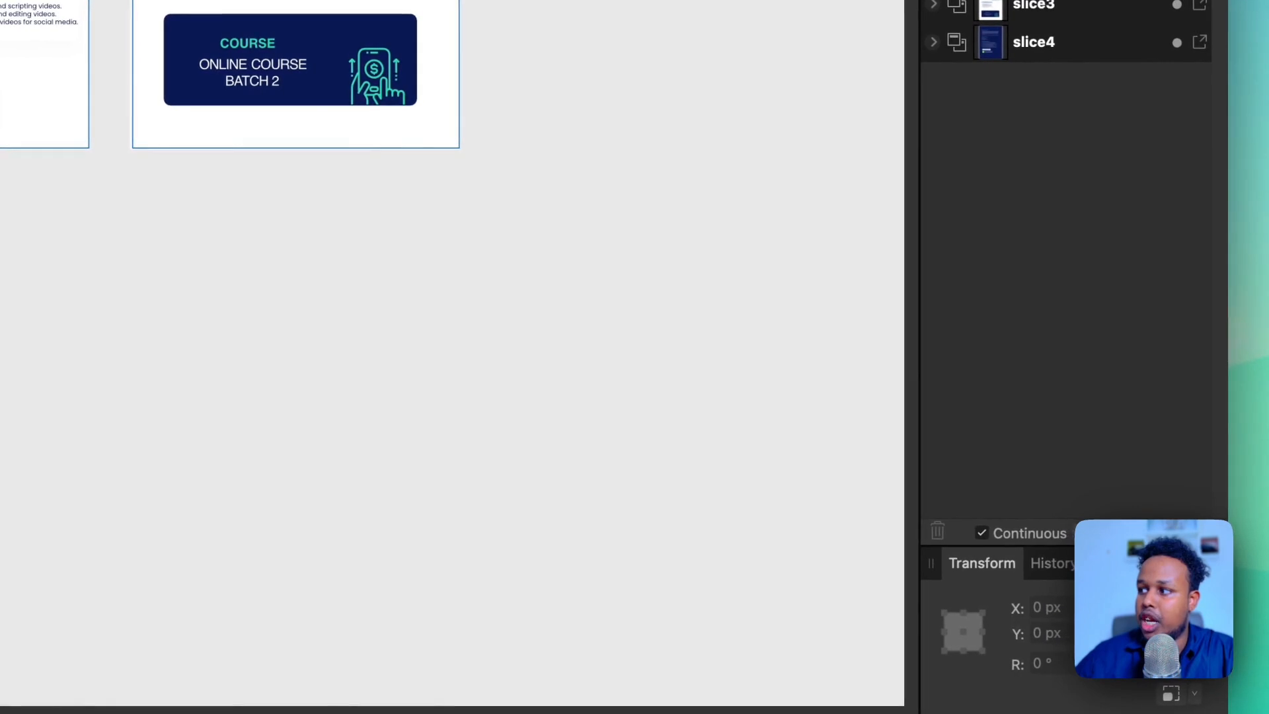
left_click(1144, 533)
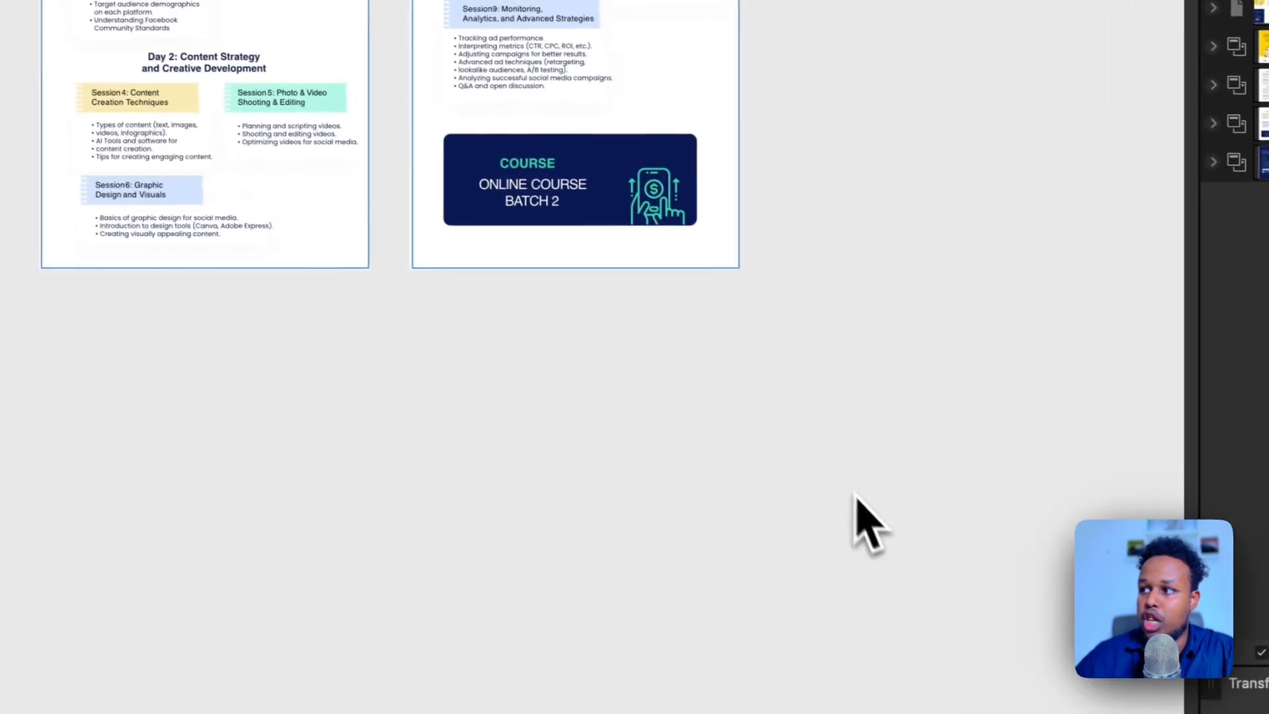
left_click(927, 488)
left_click(549, 217)
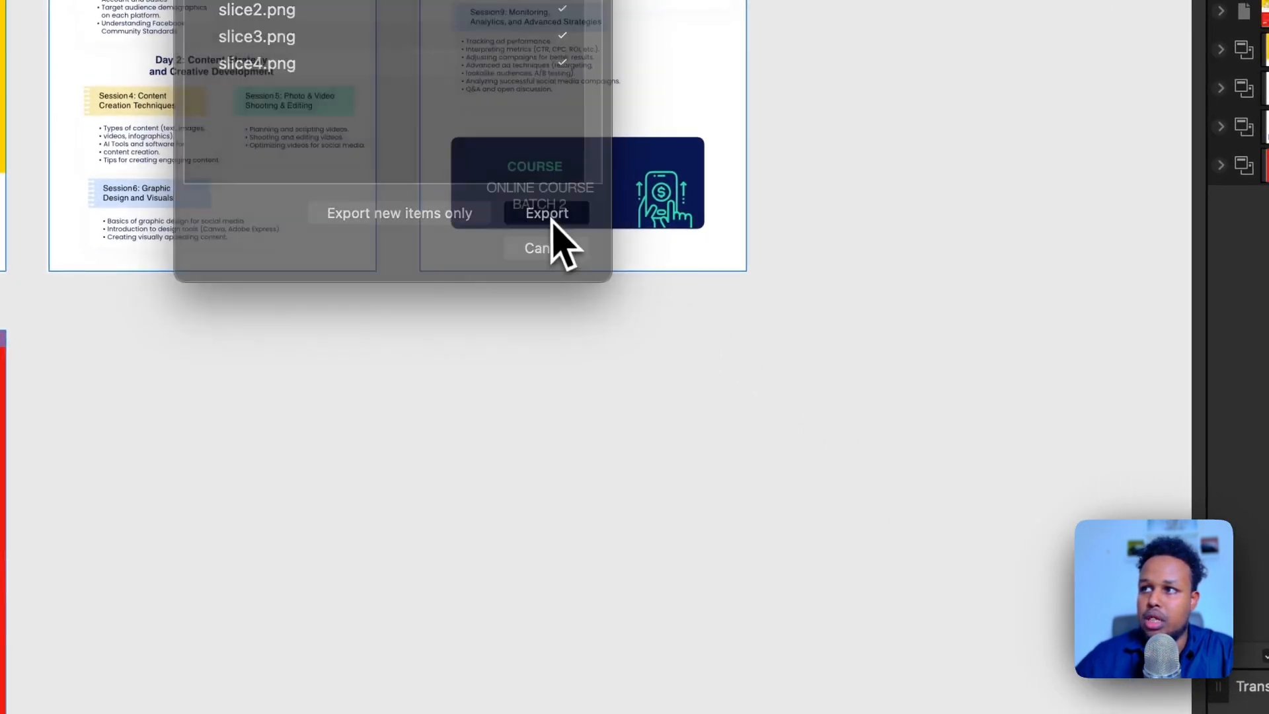
Check the re-exported slice4.png in Finder's Export folder and return to Affinity Designer.
key("ctrl+Right")
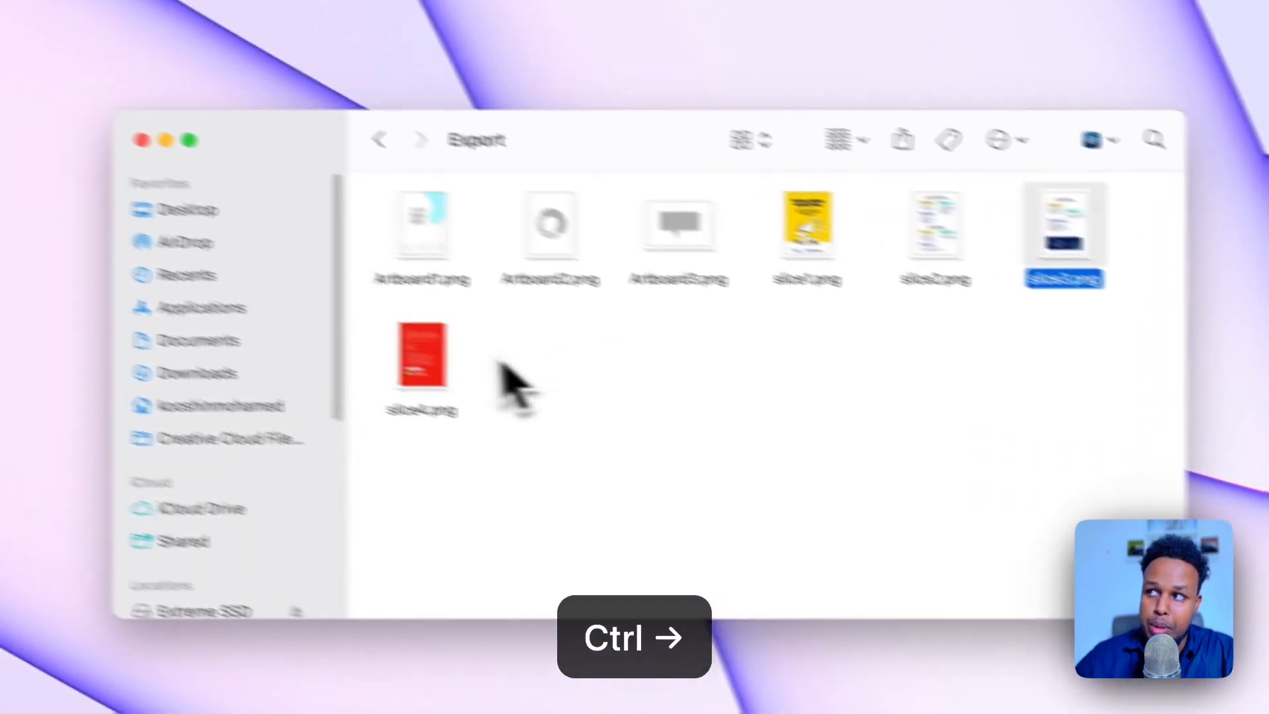
left_click(512, 393)
key("ctrl+Left")
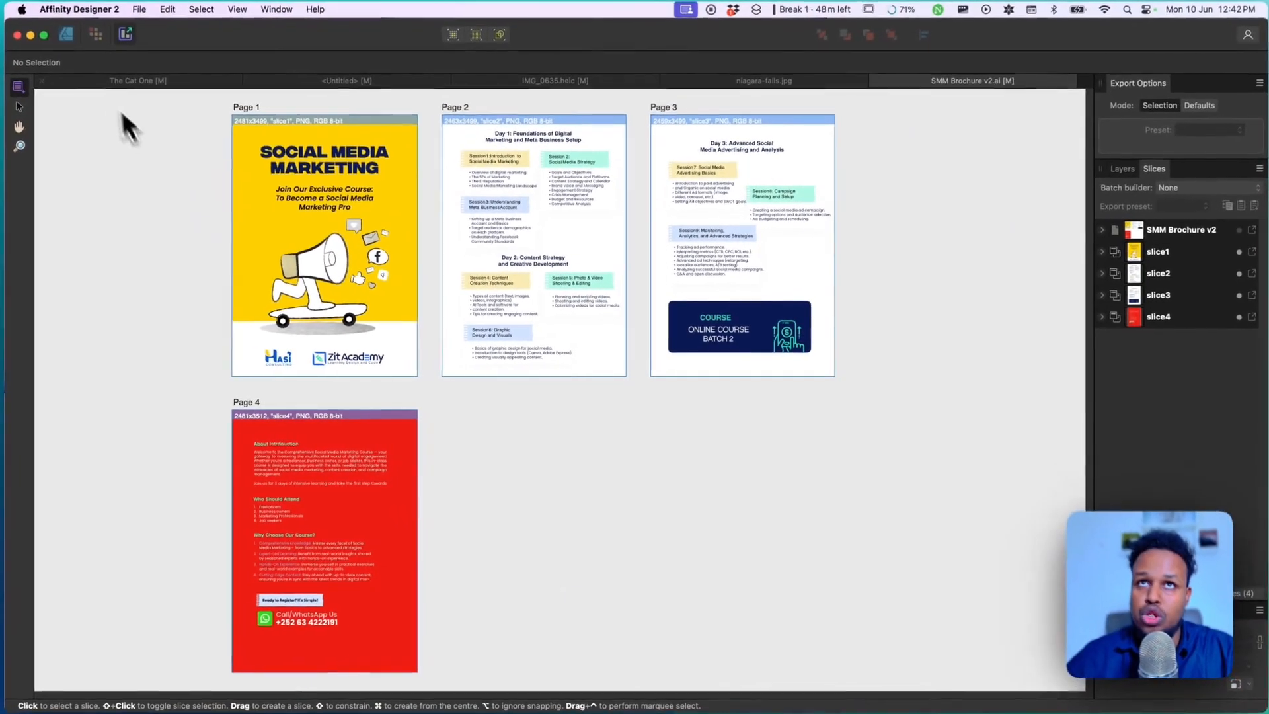
In the Designer Persona, fill the Page 4 background rectangle with blue (1322EE) and return to the Export Persona.
left_click(66, 34)
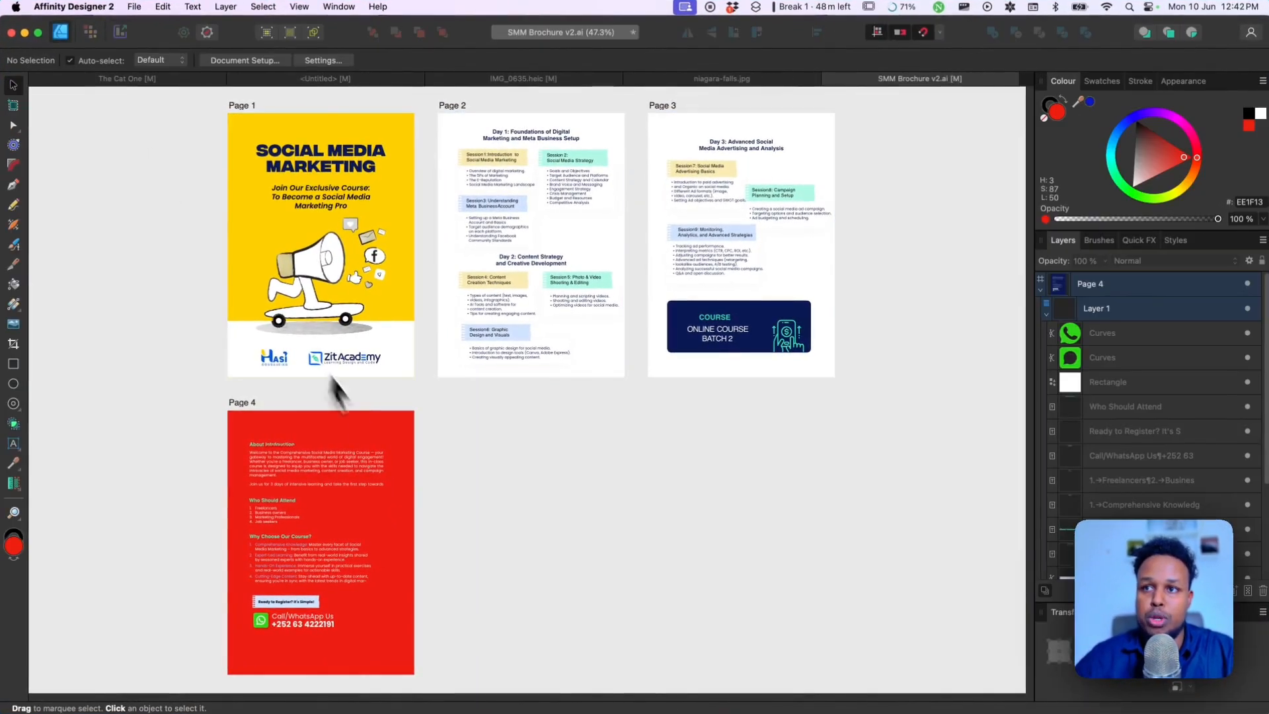
left_click(390, 430)
left_click(85, 60)
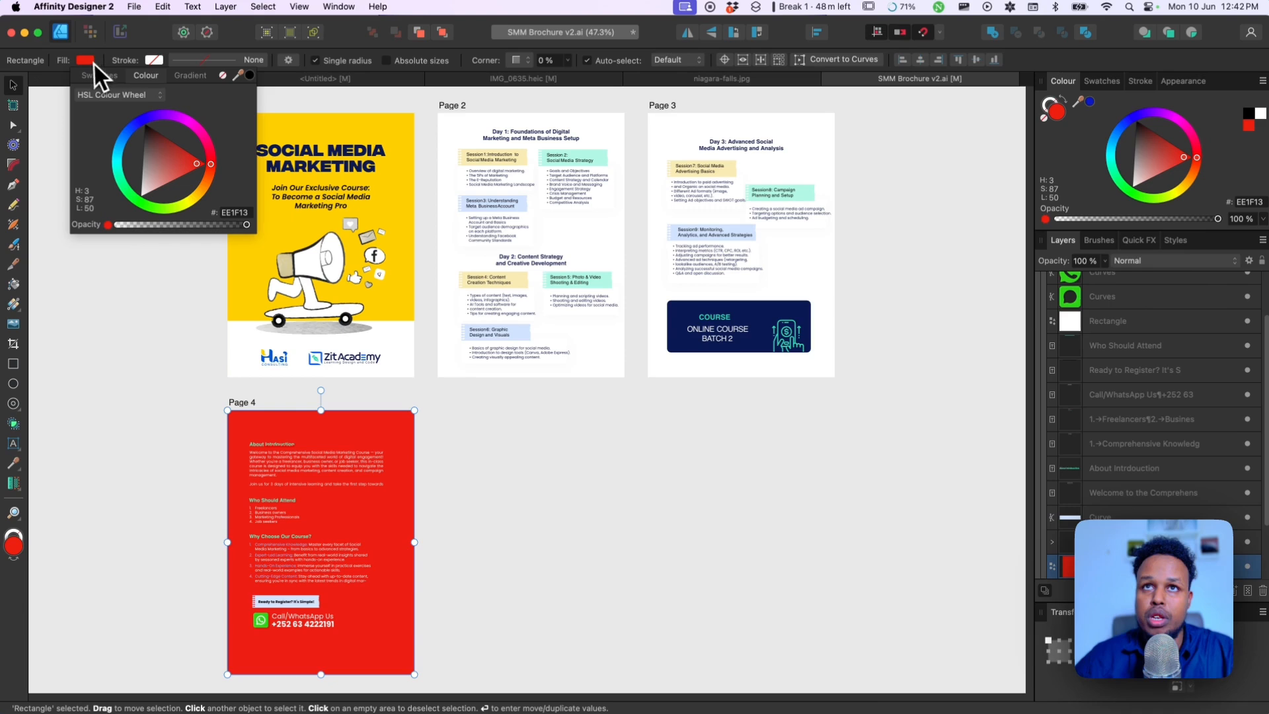
left_click(138, 124)
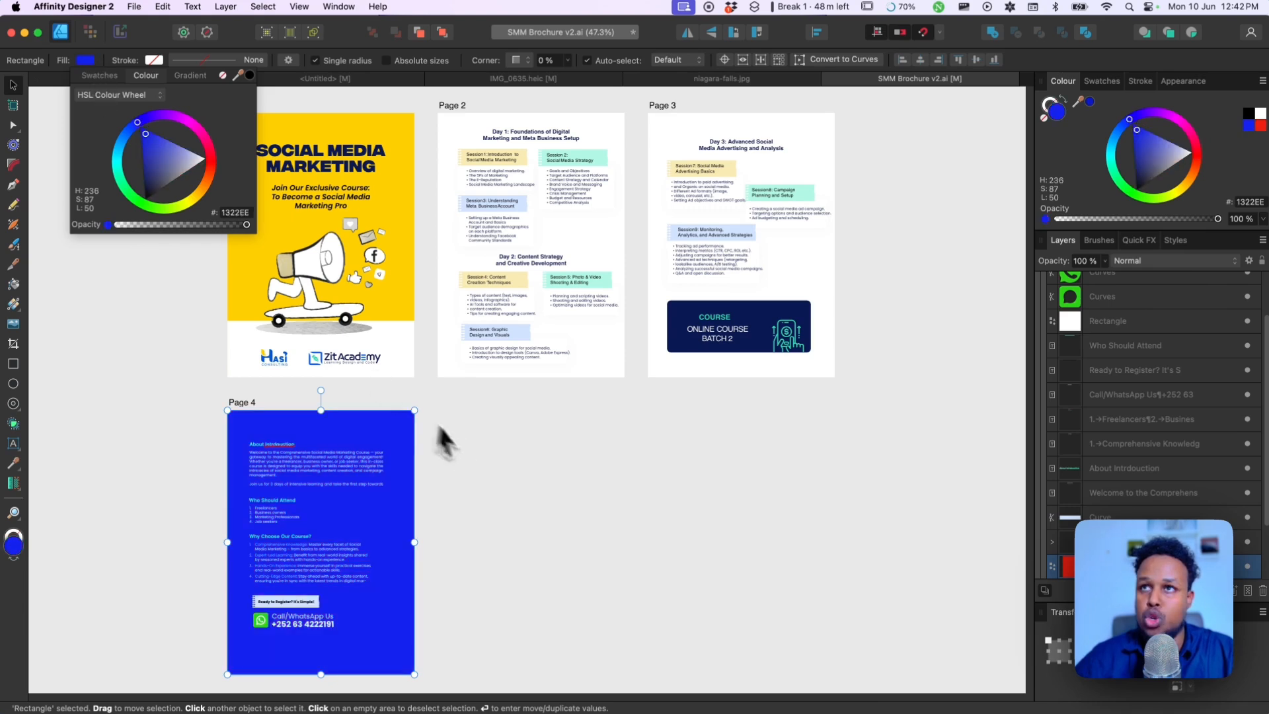
left_click(120, 31)
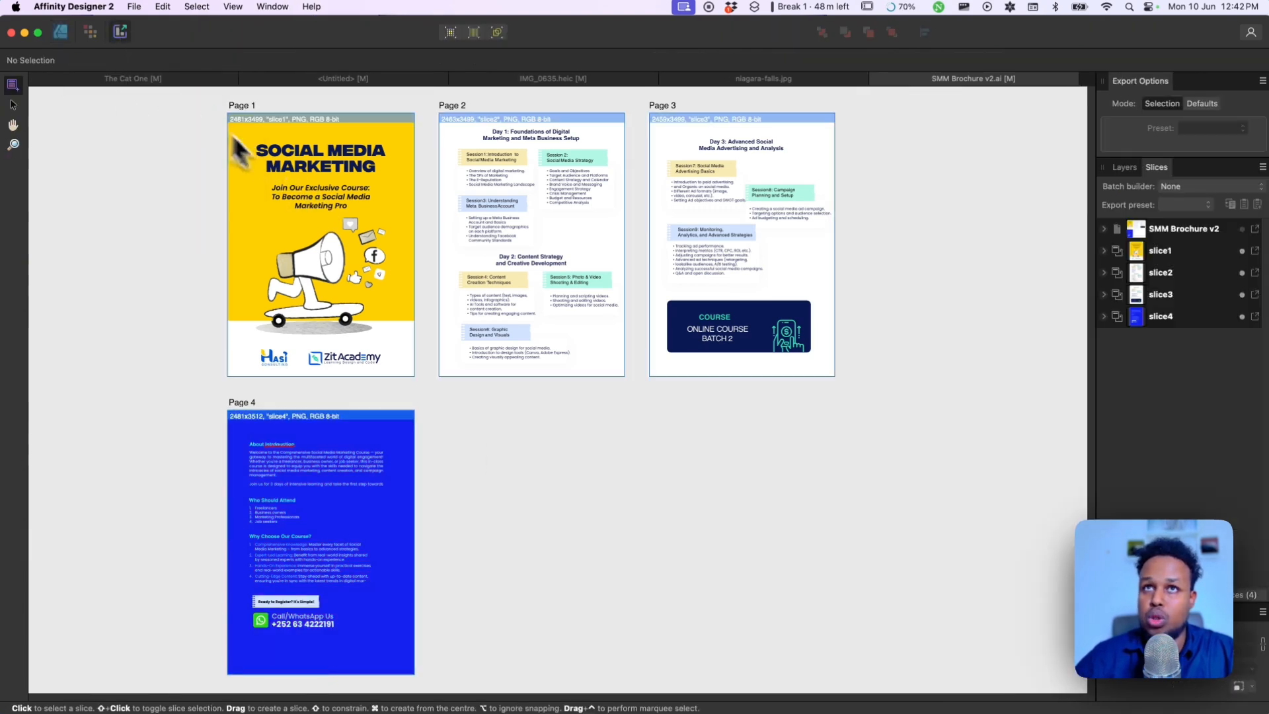
Preview the updated slice4.png from Finder's Export folder and switch back to Affinity Designer.
key("ctrl+Right")
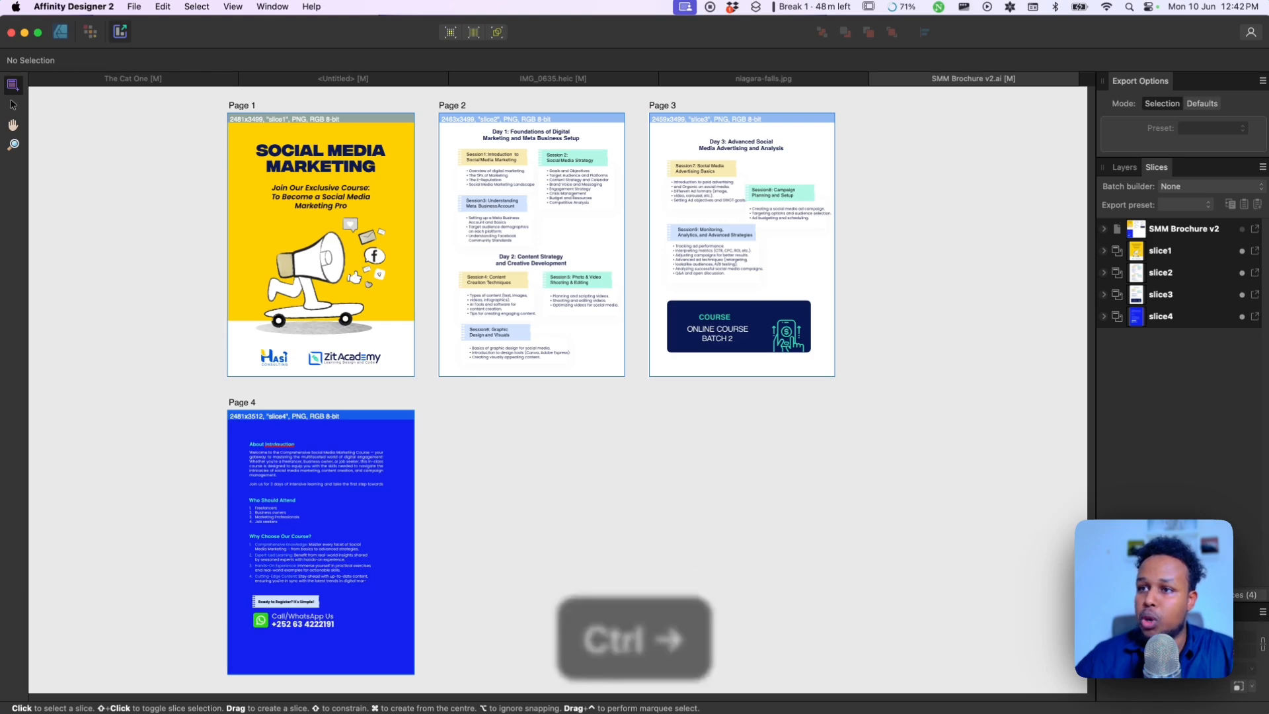
left_click(459, 363)
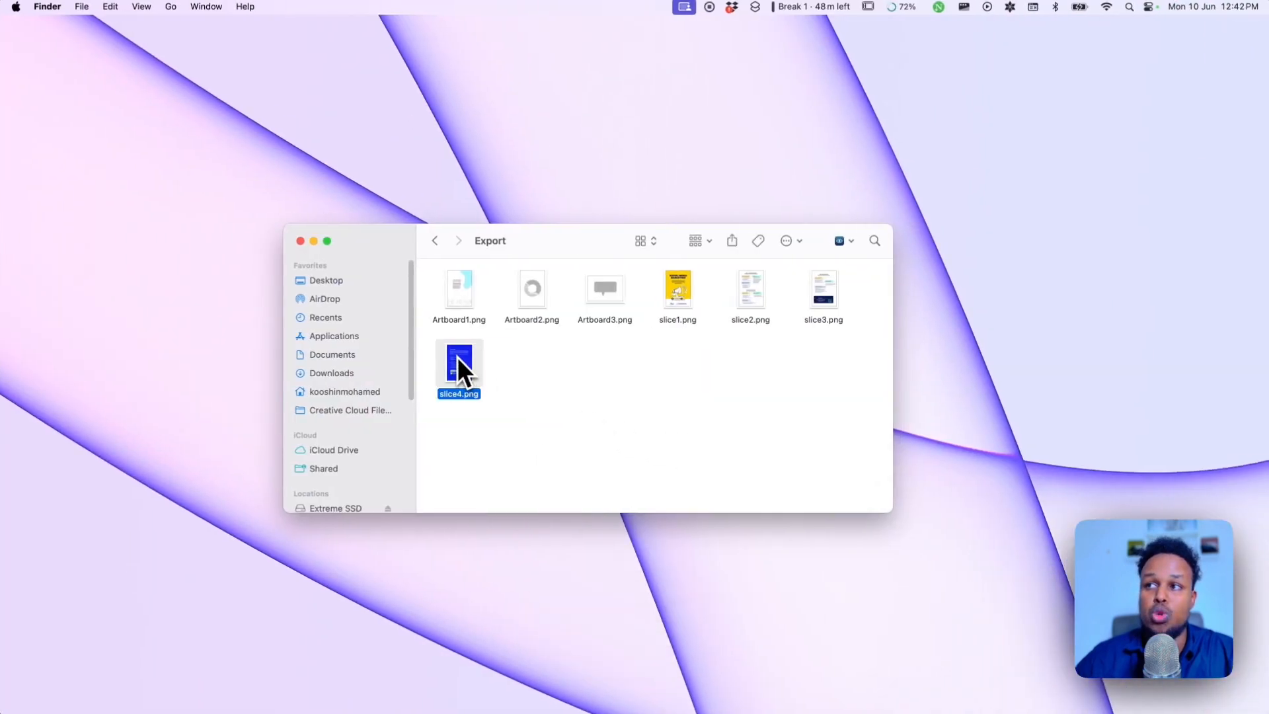
key("space")
key("space")
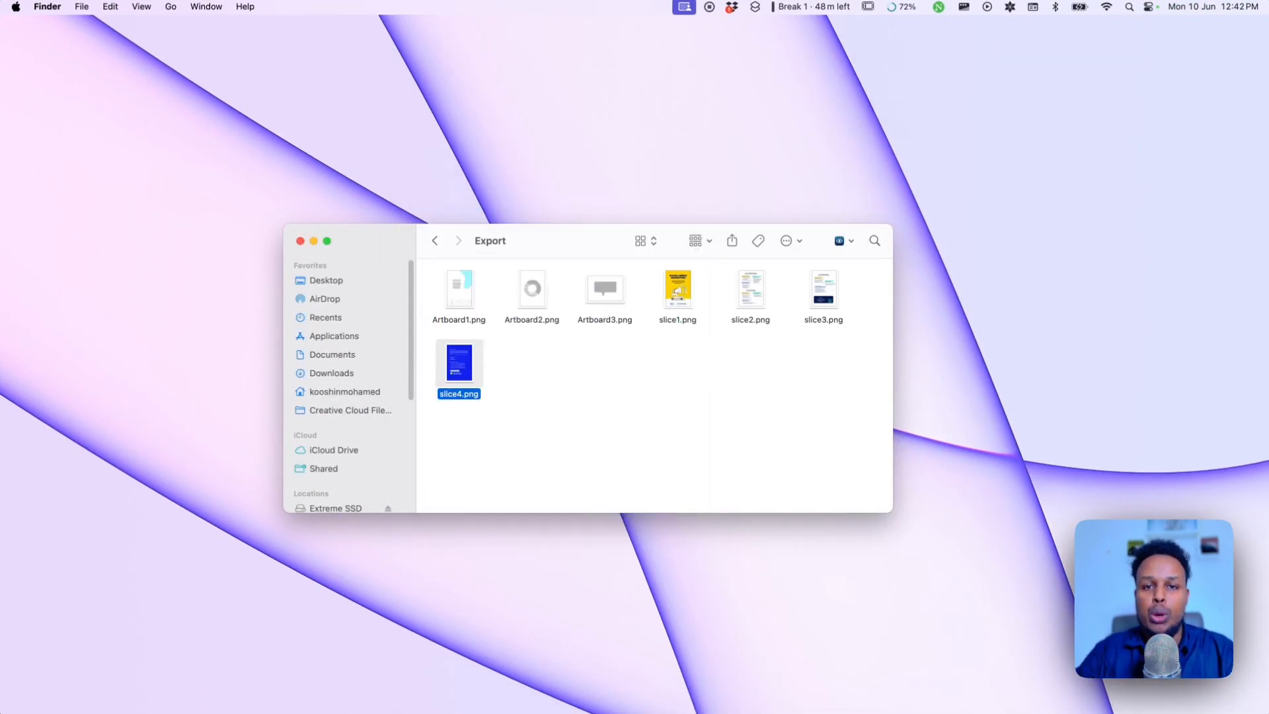
key("ctrl+Left")
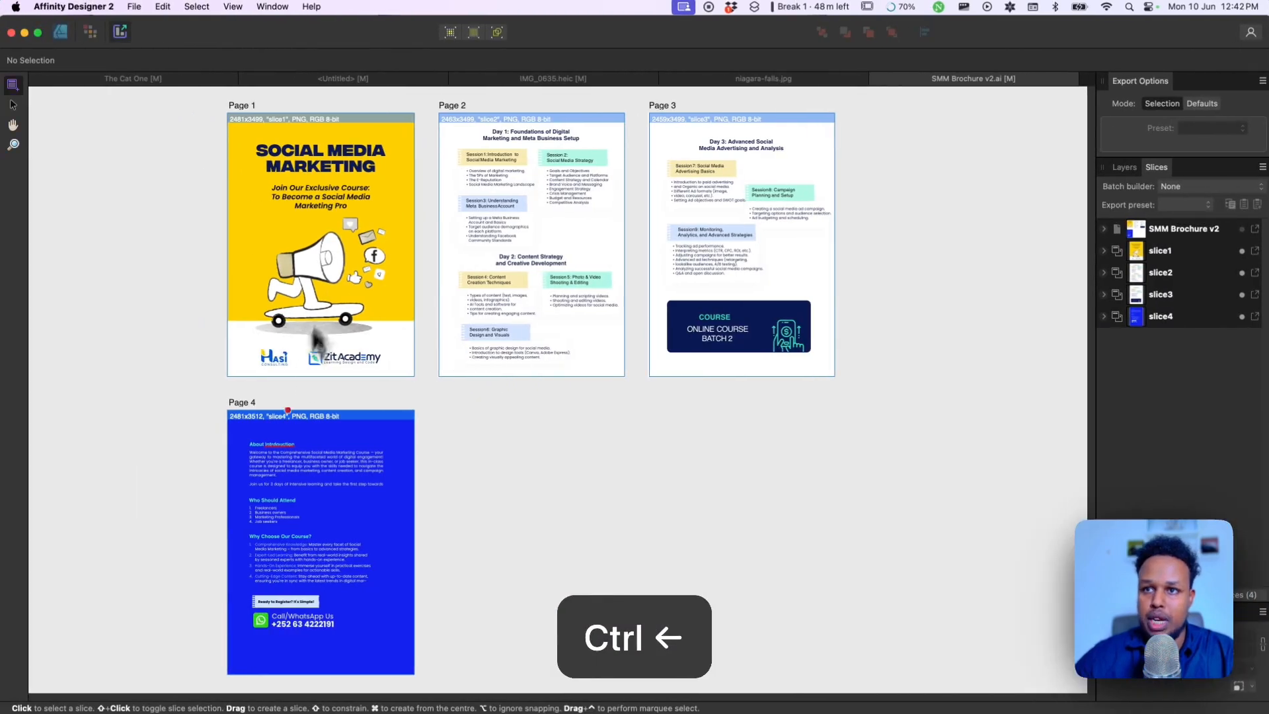
In the Designer Persona, fill the Page 4 background rectangle with dark green (00792E) and return to the Export Persona.
left_click(60, 32)
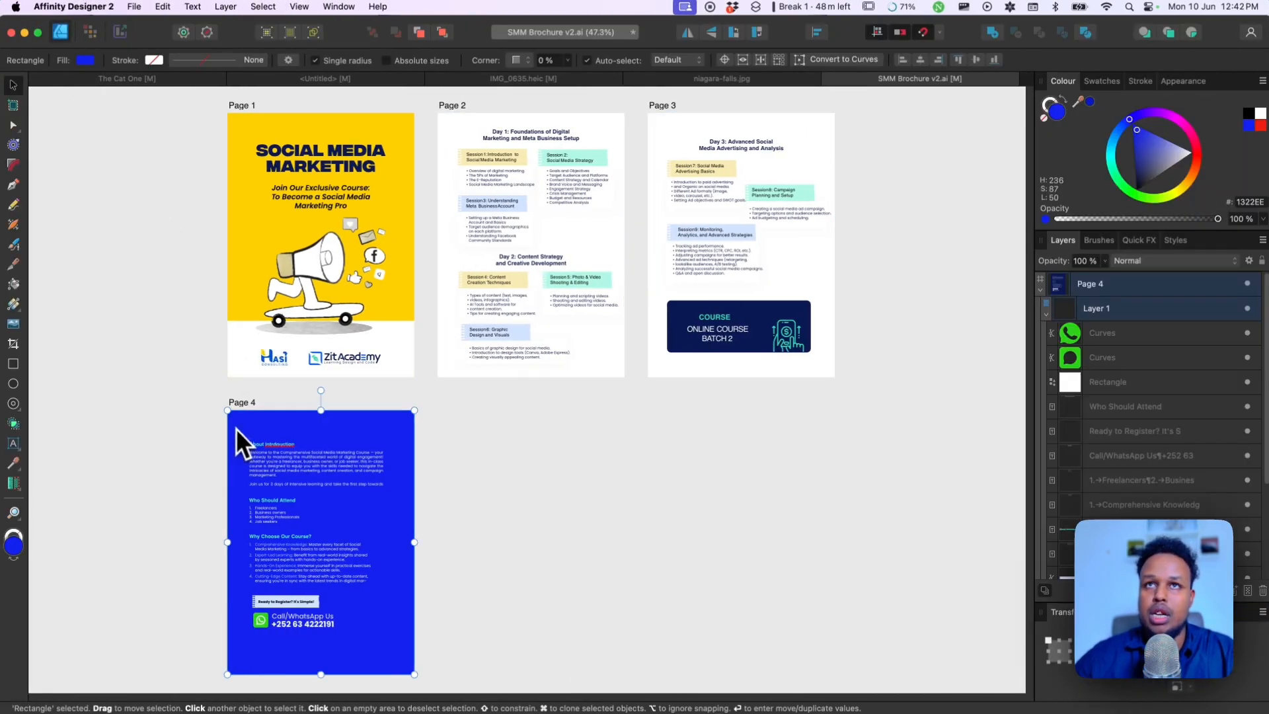
left_click(86, 60)
left_click_drag(143, 152, 123, 193)
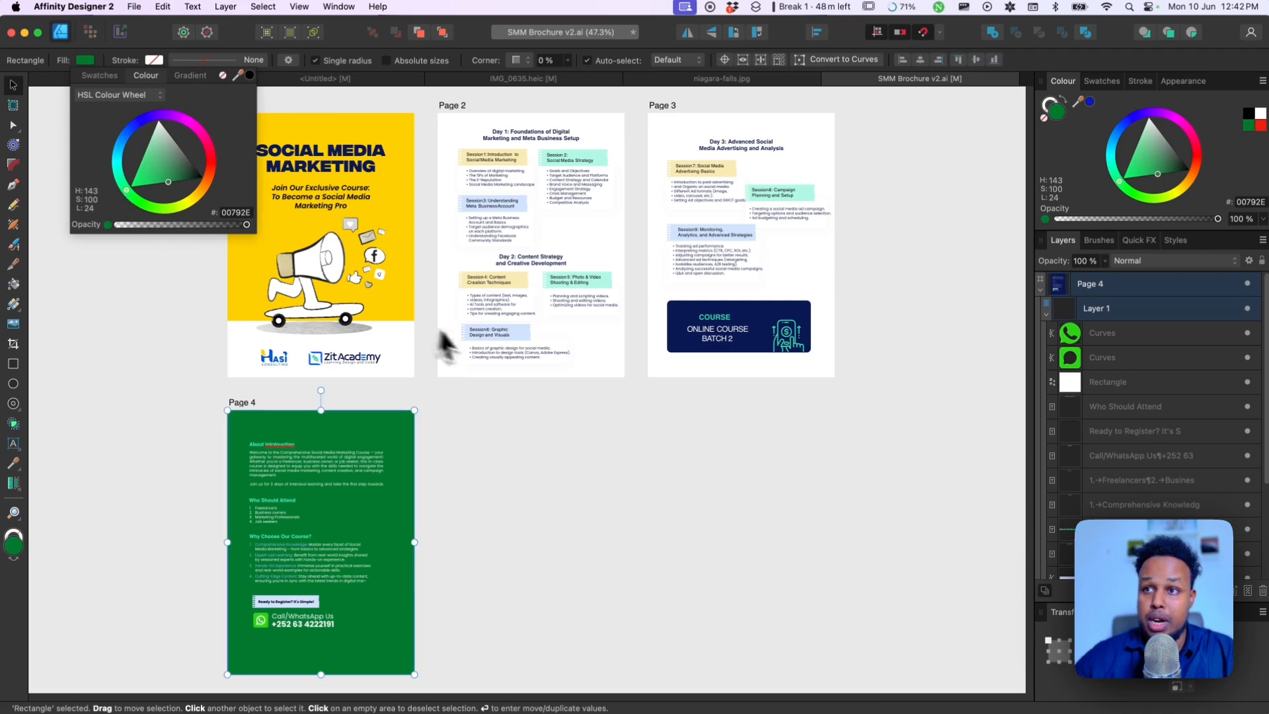
left_click(120, 31)
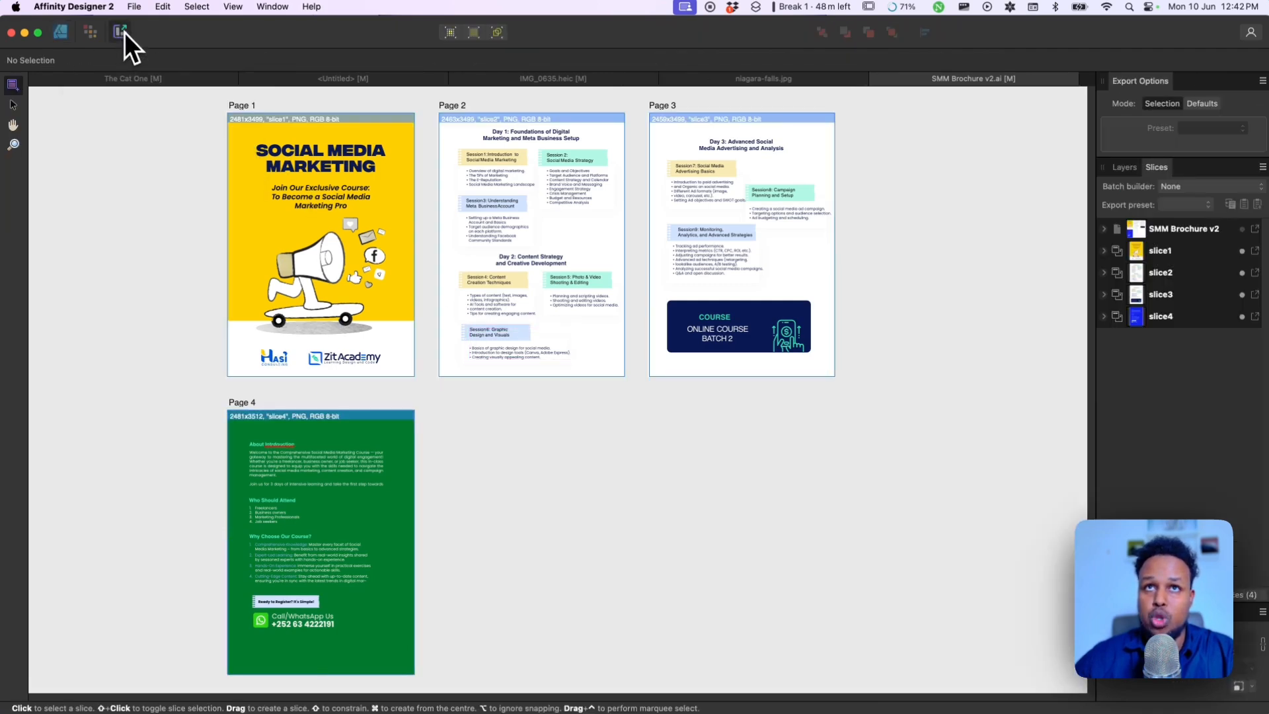
Check in Finder's Export folder whether slice4.png reflects the green background, and return to Affinity Designer.
key("ctrl+Right")
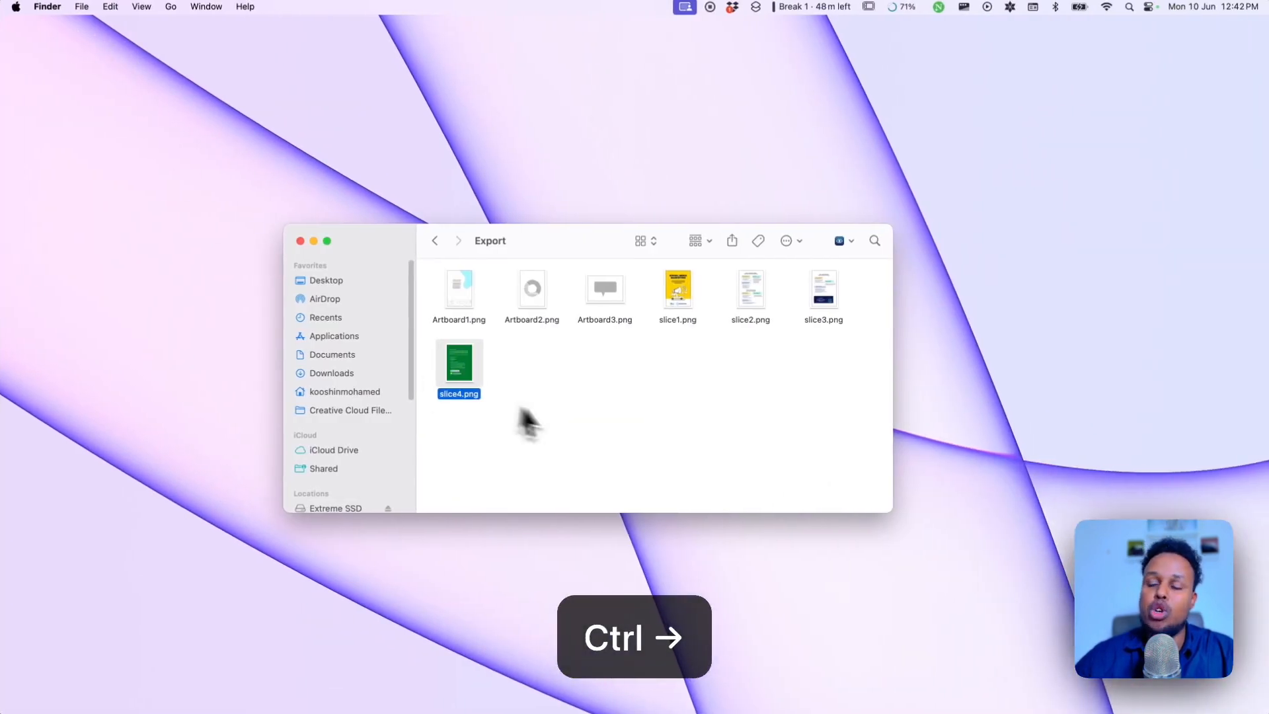
left_click(501, 410)
key("ctrl+Left")
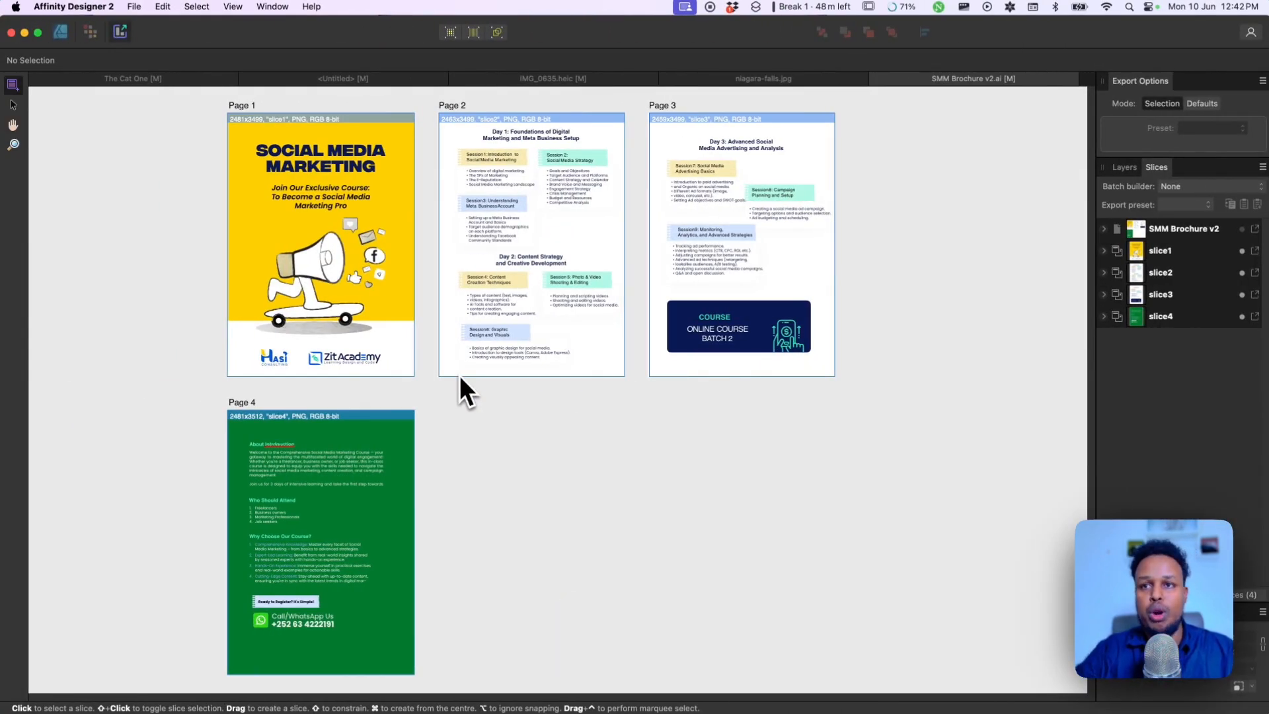
Switch to Chrome and read the Affinity home page from its main heading to the Affinity Designer 2 section.
key("ctrl+Left")
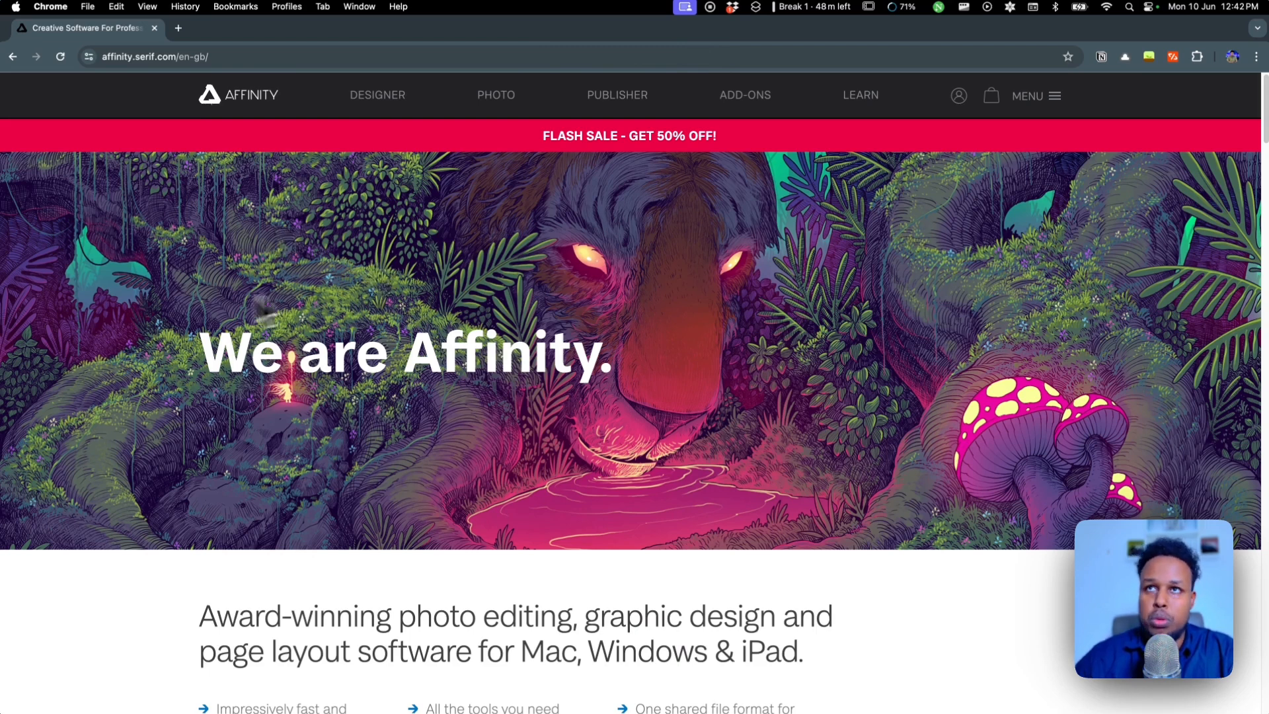
left_click_drag(236, 345, 595, 358)
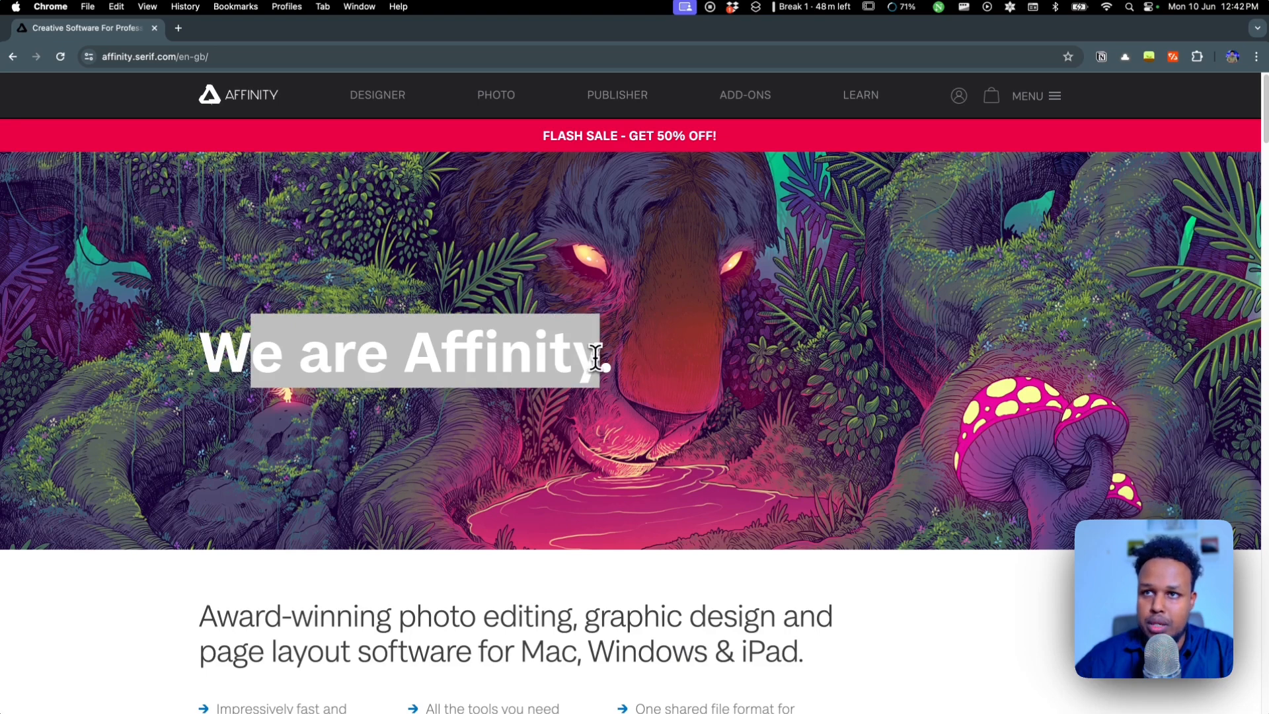
scroll(363, 244, "down", 5)
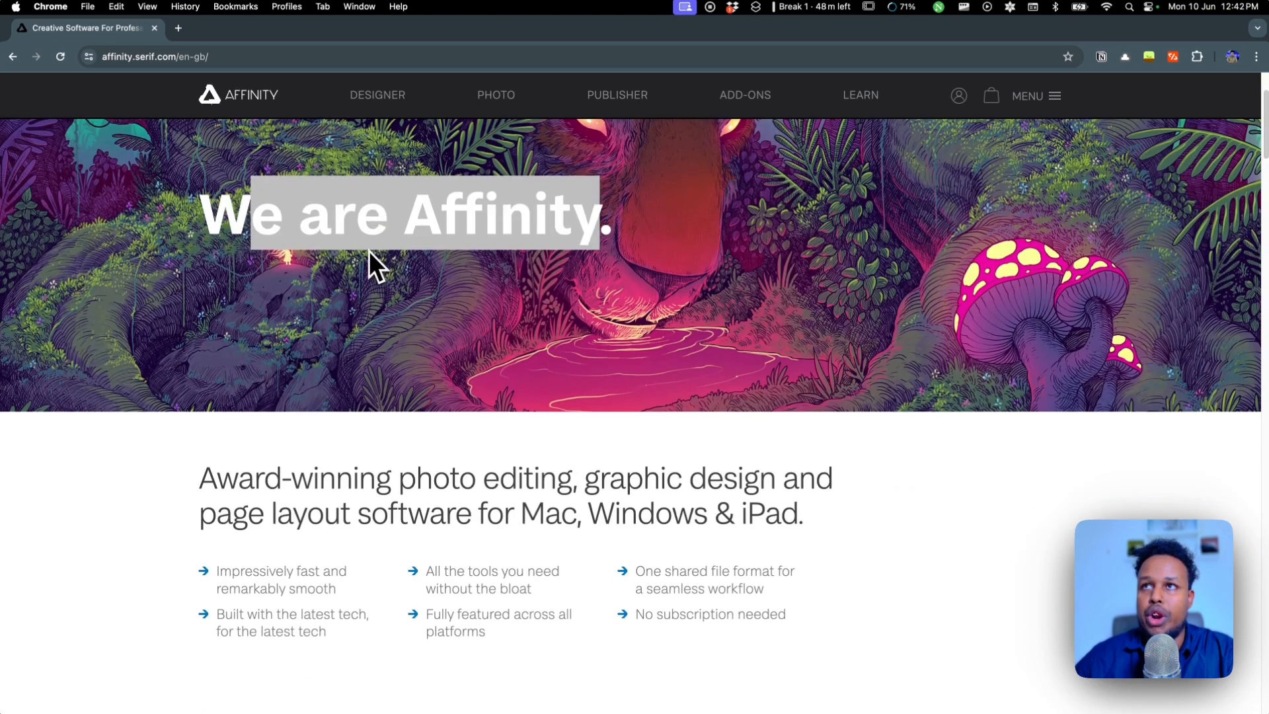
scroll(419, 360, "down", 3)
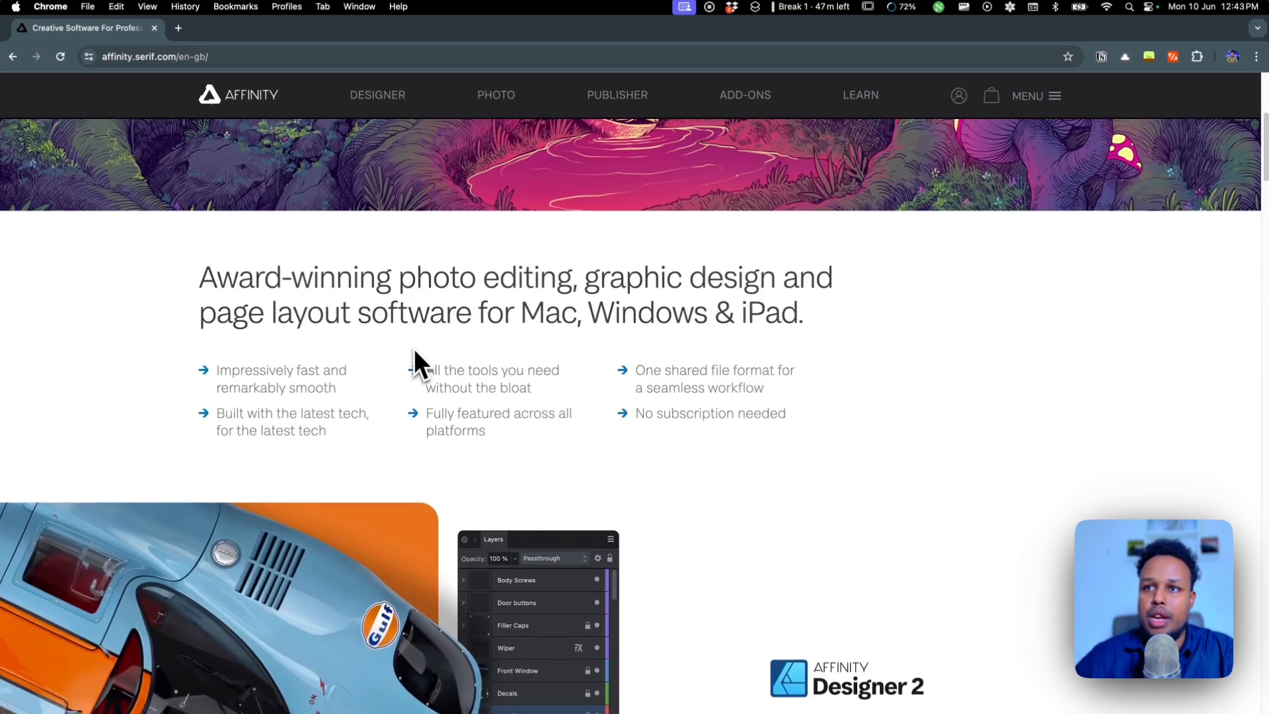
left_click_drag(248, 265, 578, 270)
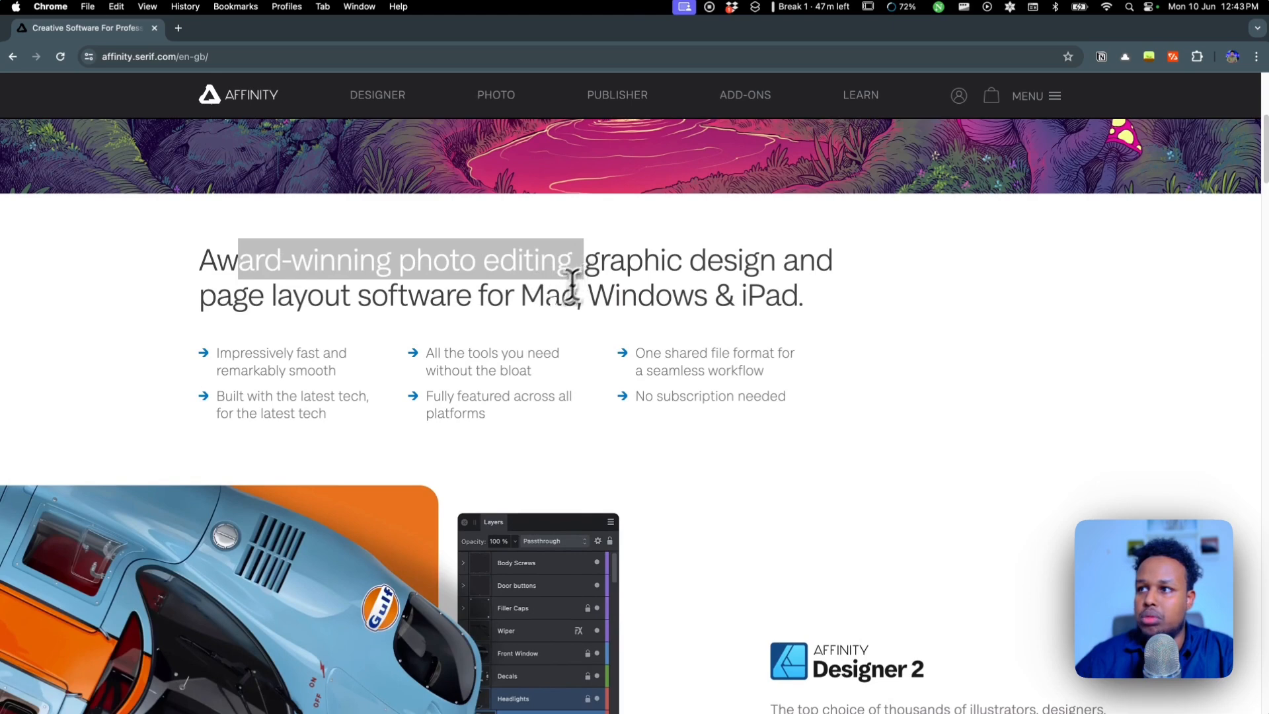
scroll(552, 303, "down", 4)
scroll(553, 304, "down", 1)
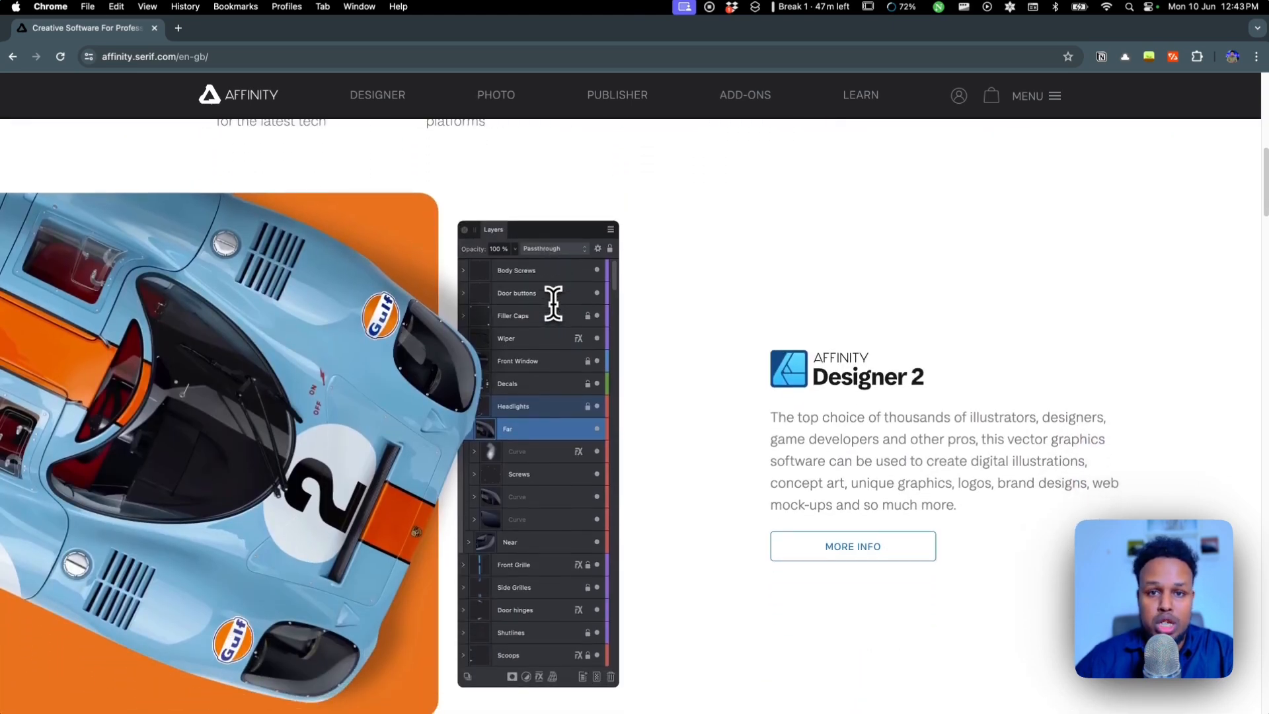
scroll(641, 334, "up", 1)
scroll(887, 423, "down", 1)
scroll(879, 420, "down", 1)
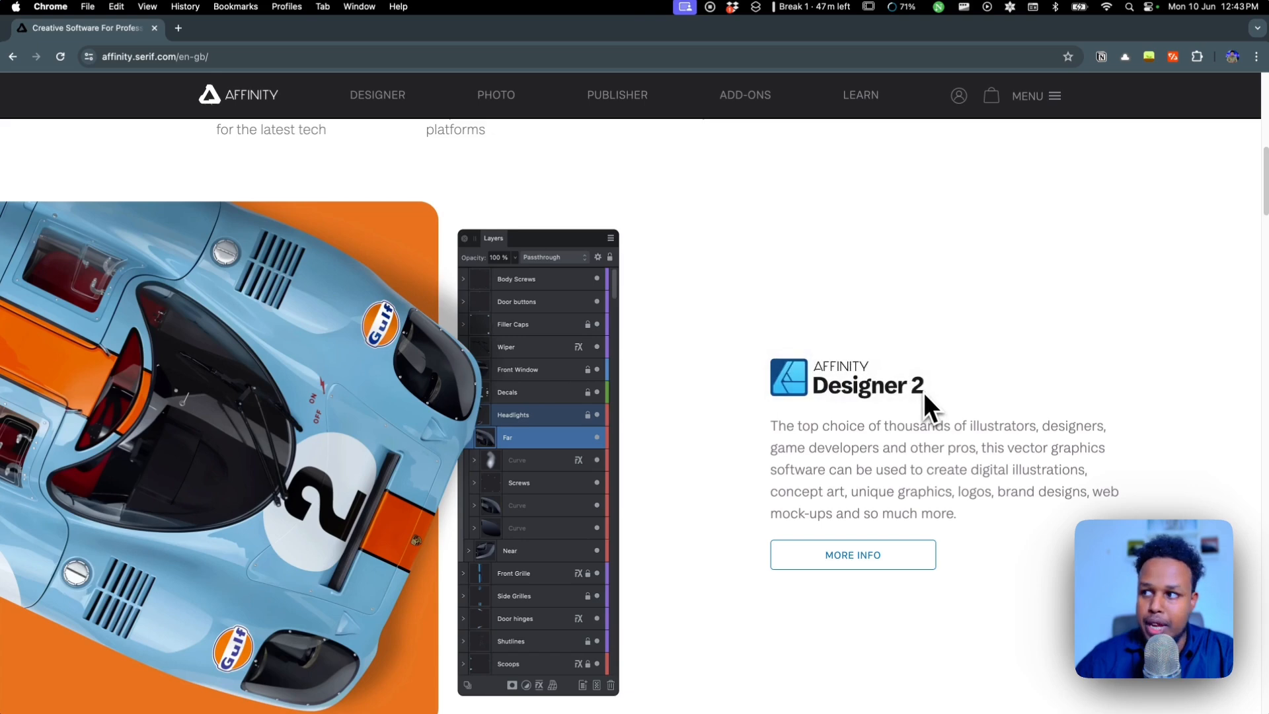
Read the Affinity Photo 2 and Publisher 2 sections of the home page, continuing to the Affinity V2 Universal Licence offer.
scroll(923, 392, "down", 1)
scroll(923, 392, "down", 7)
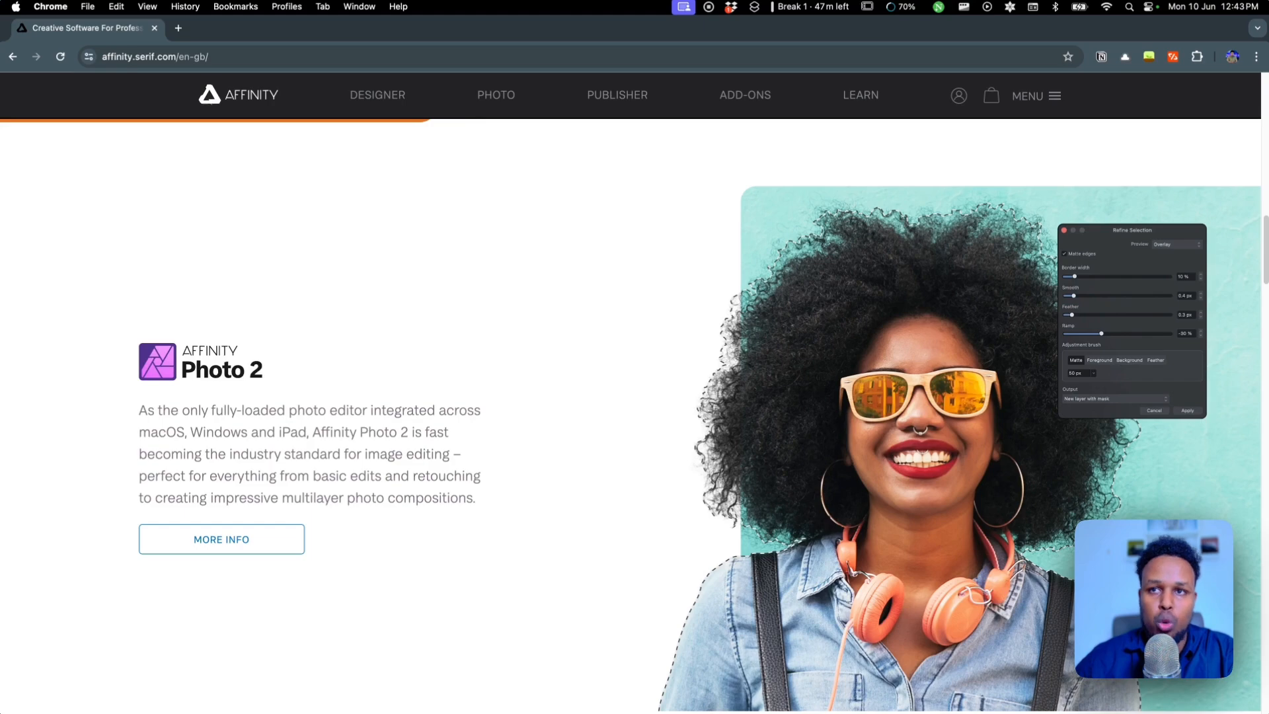
scroll(304, 426, "down", 10)
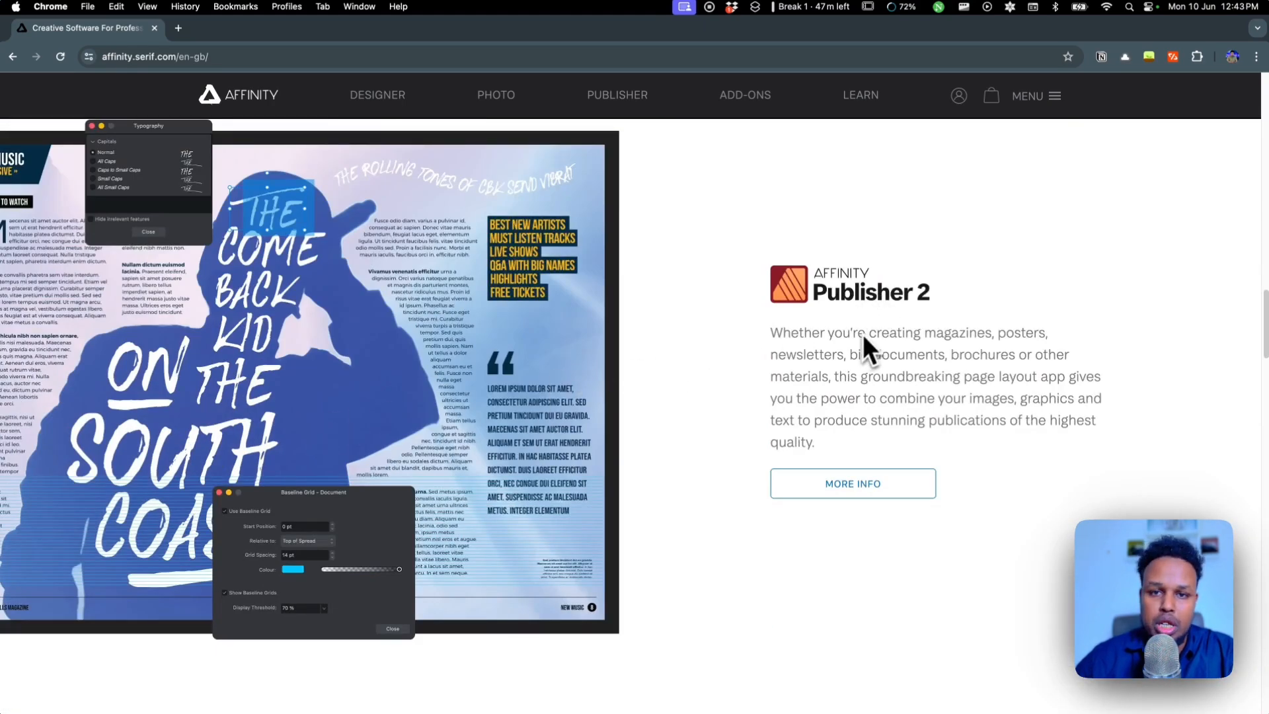
scroll(802, 330, "down", 4)
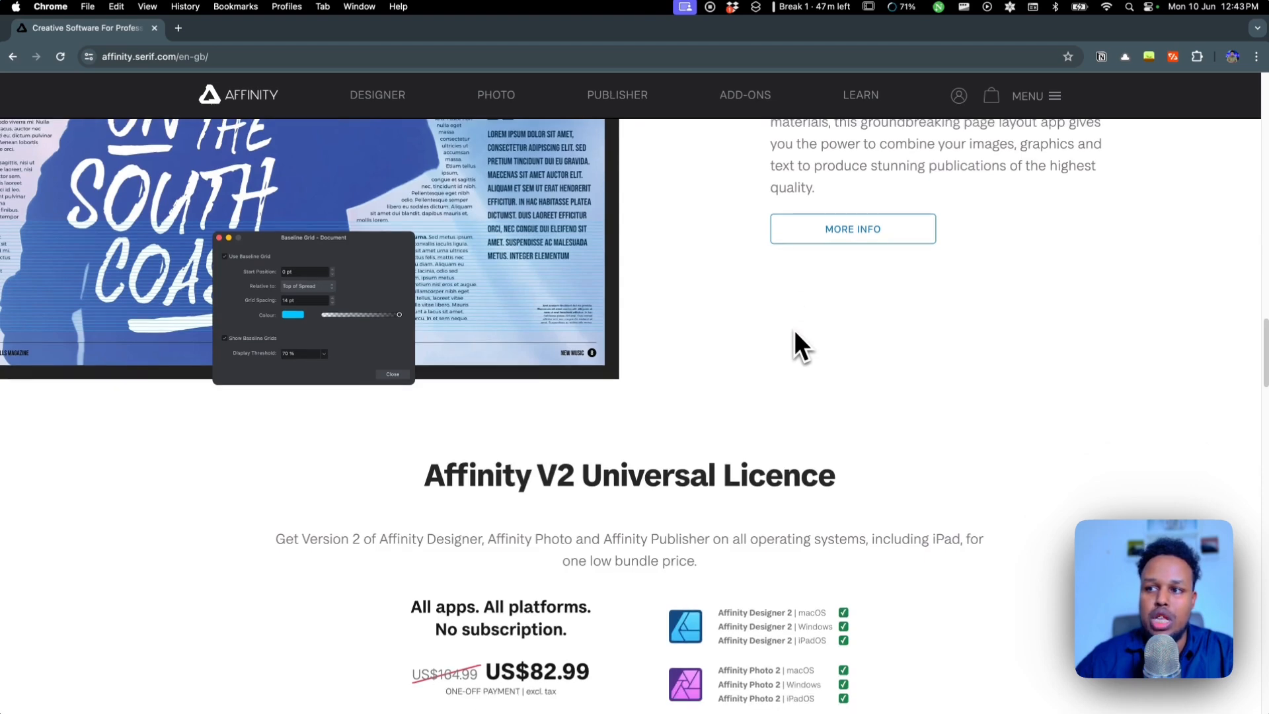
scroll(795, 330, "down", 3)
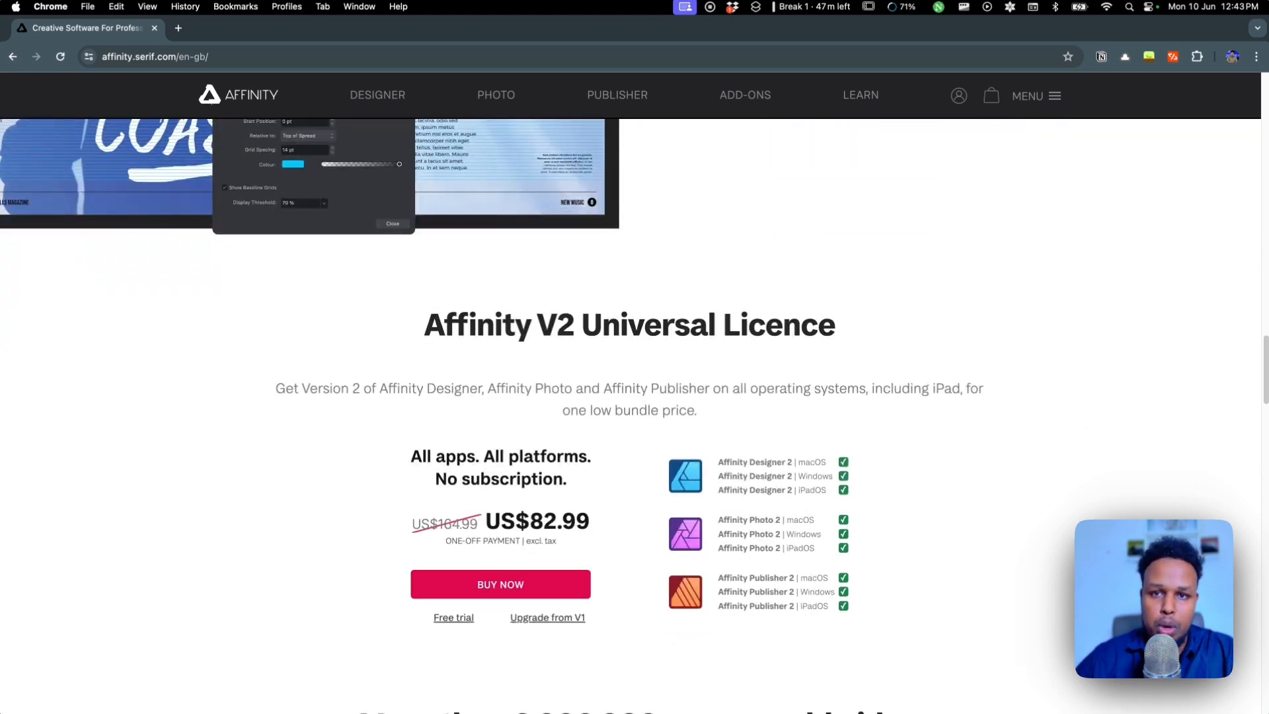
scroll(630, 416, "down", 1)
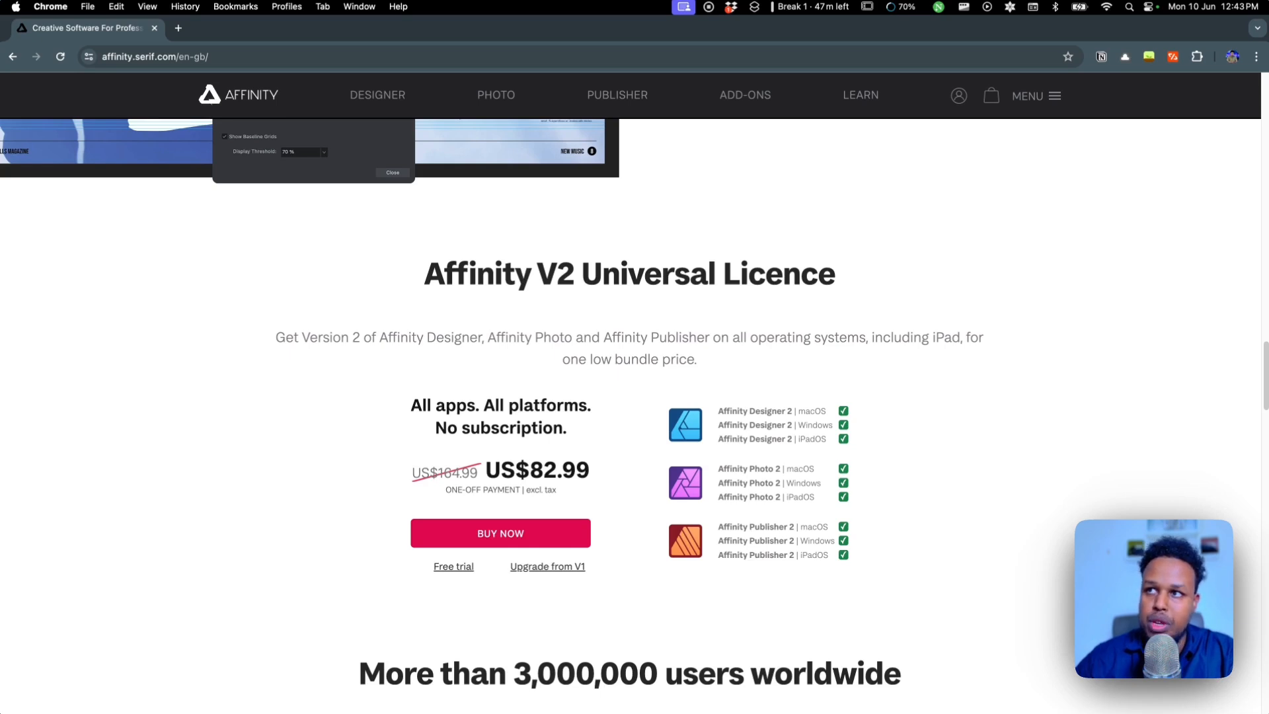
Examine the Universal Licence offer by highlighting its heading, description, price, and the platform and subscription terms.
left_click_drag(562, 275, 816, 277)
left_click(502, 365)
left_click_drag(295, 337, 628, 338)
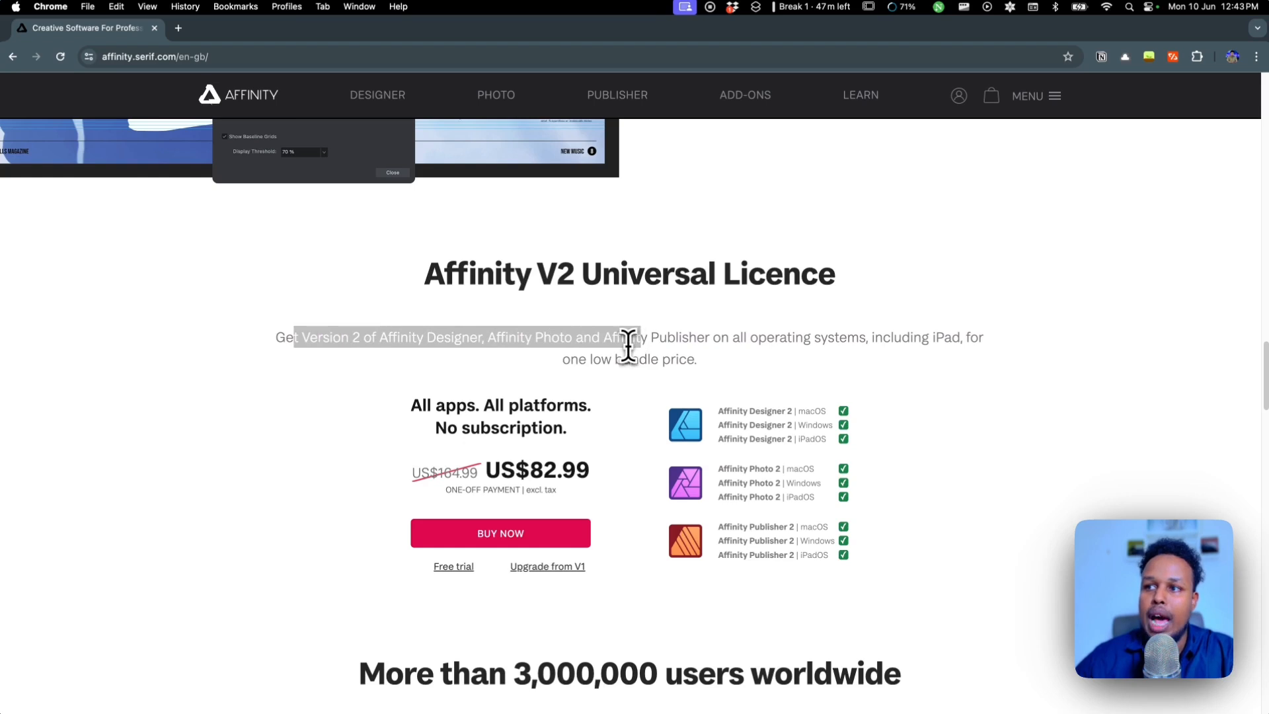
left_click_drag(528, 471, 598, 473)
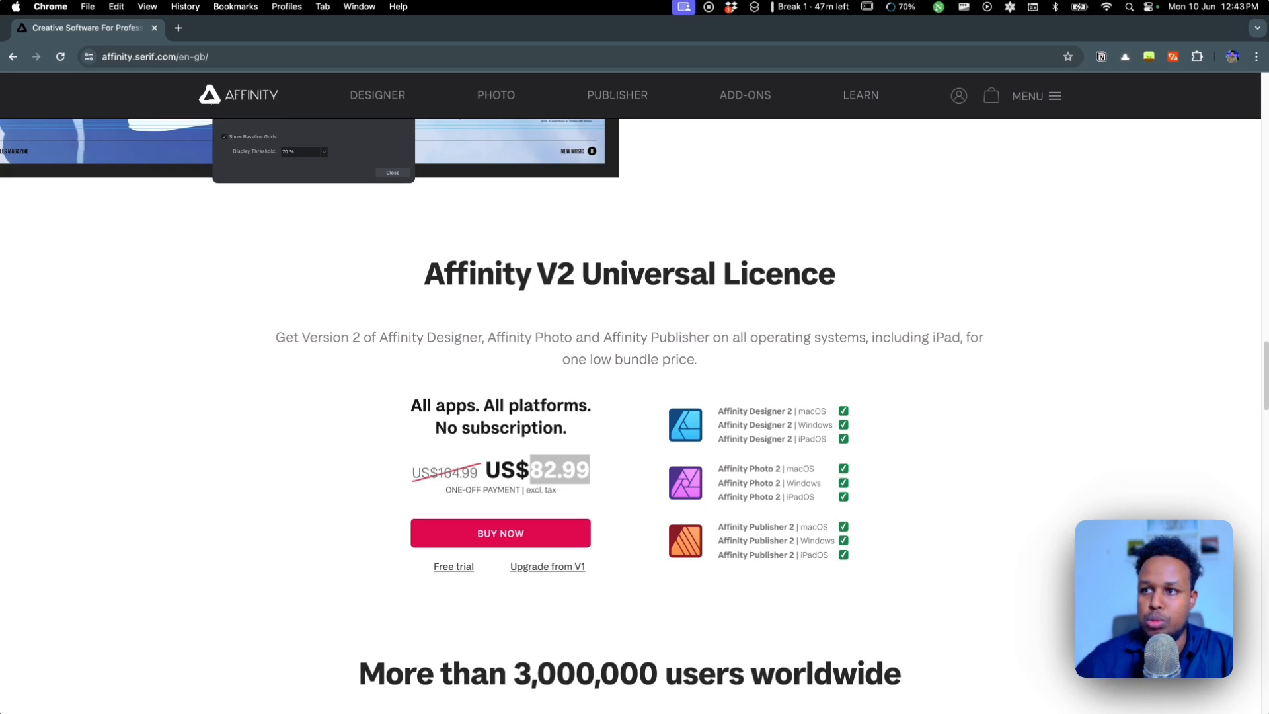
left_click(489, 423)
left_click_drag(428, 405, 566, 405)
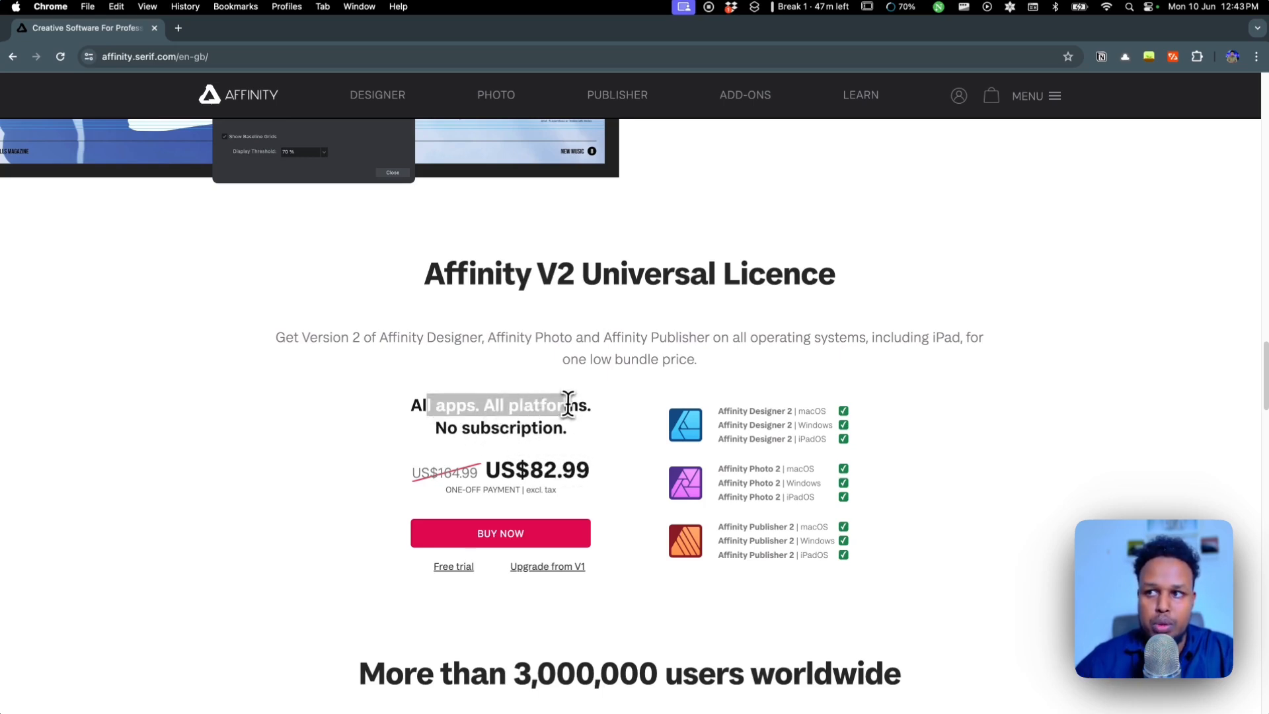
left_click_drag(470, 428, 554, 428)
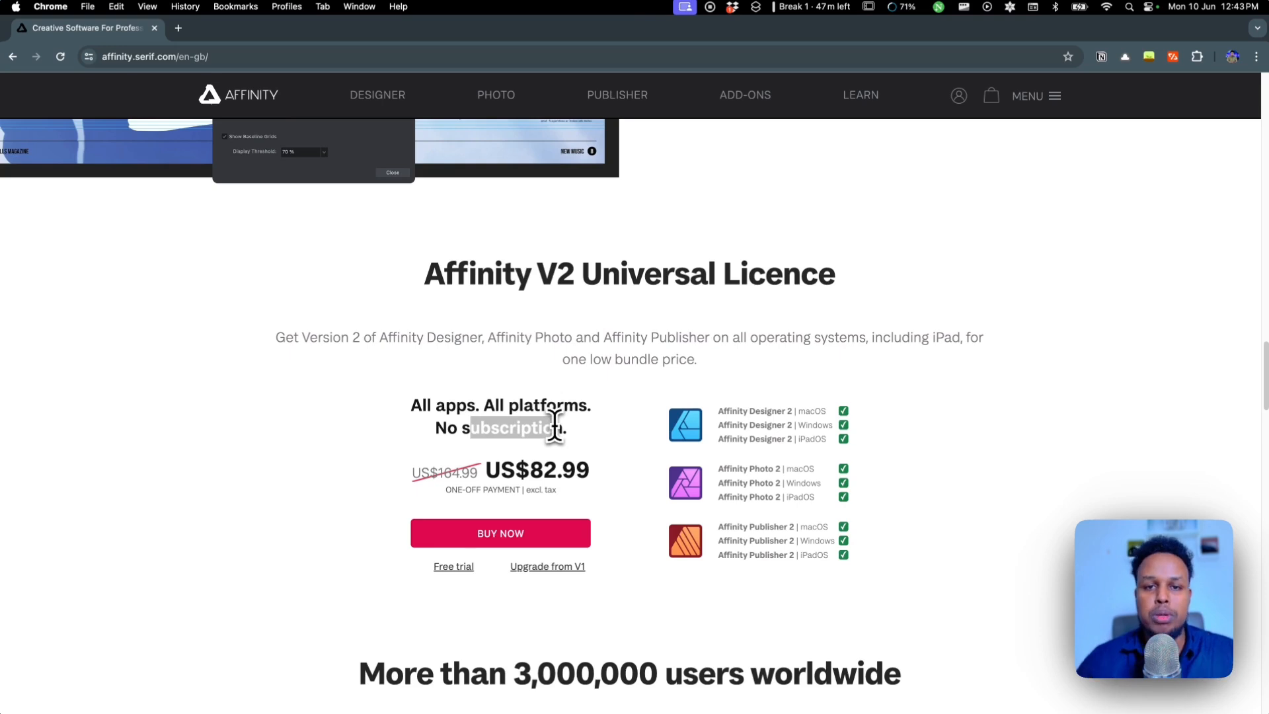